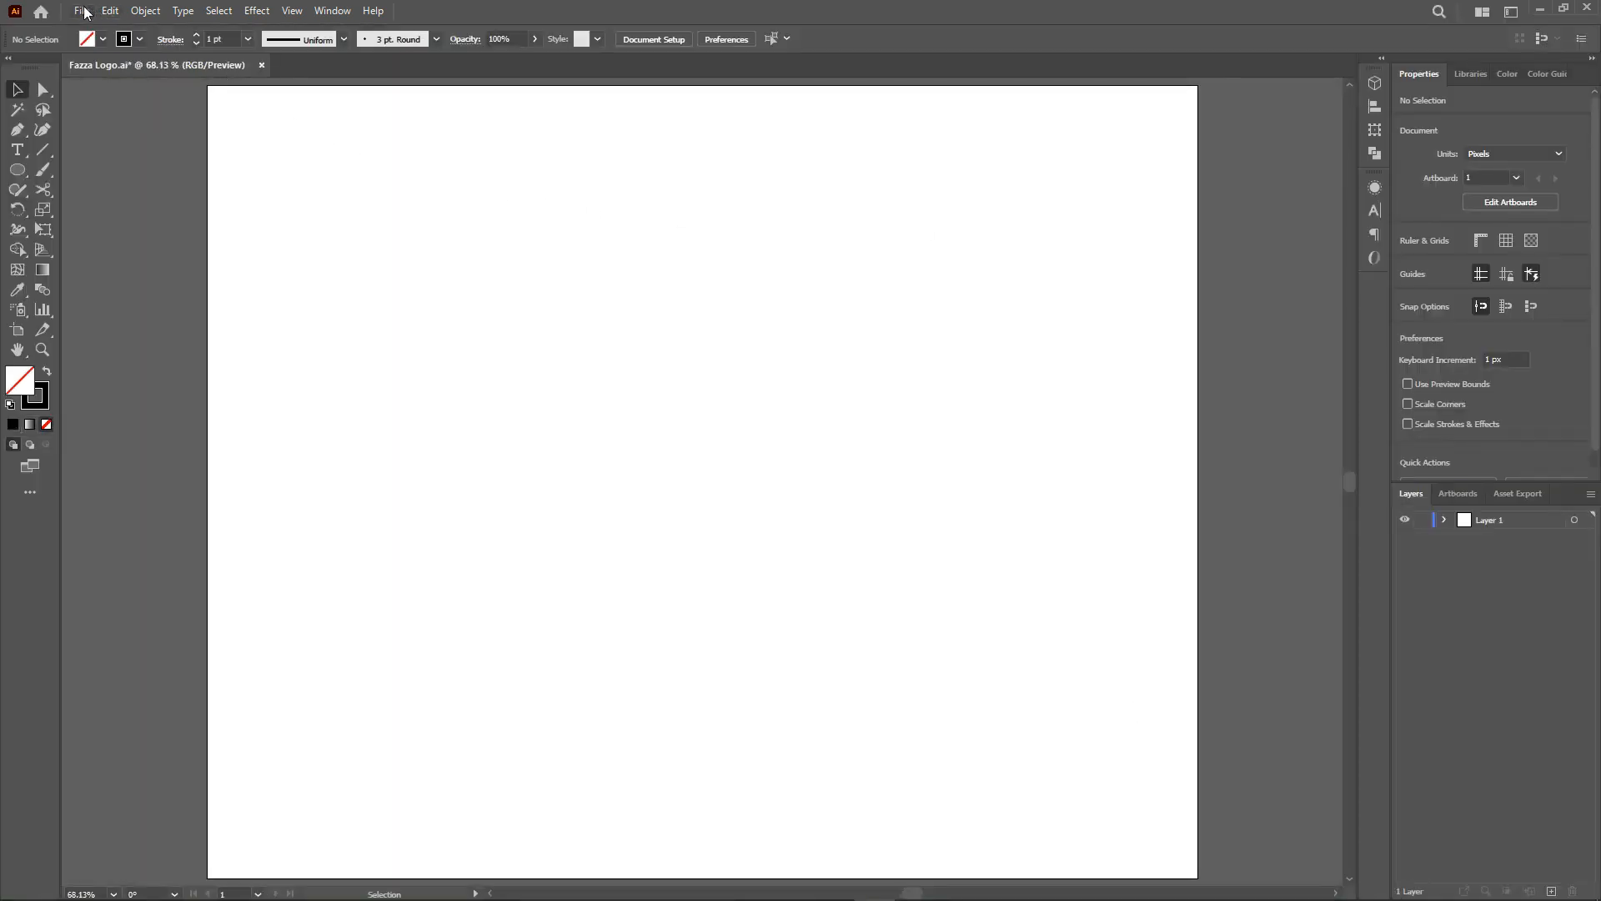
Place the Sketch image onto the artboard, sized about 1277 px wide.
{"action": "left_click", "coordinate": [84, 11]}
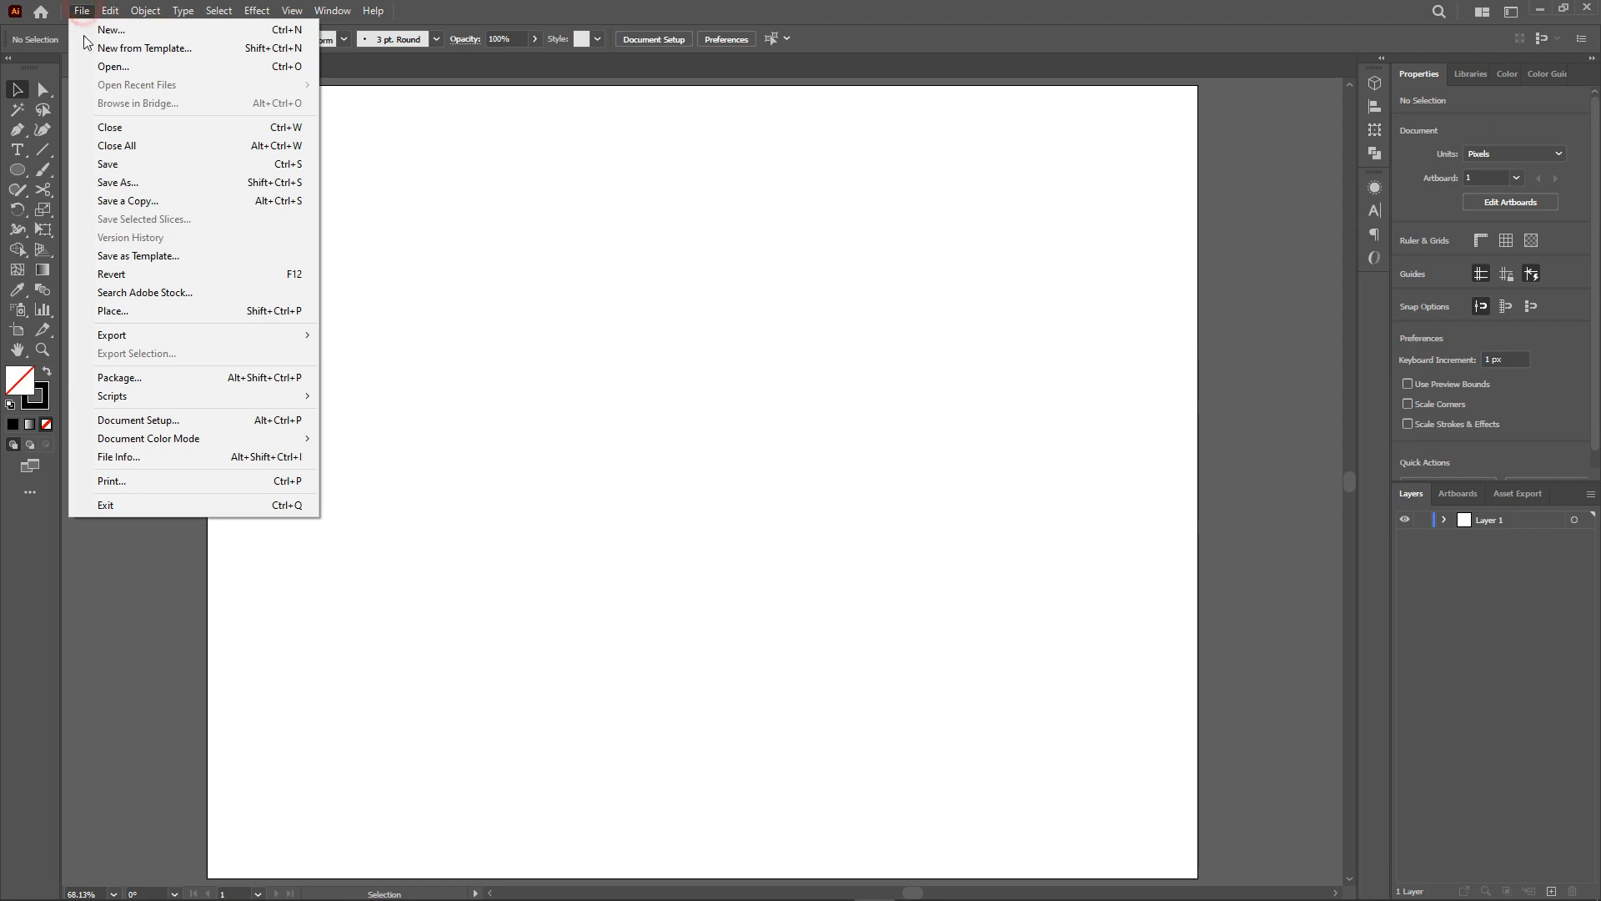
{"action": "left_click", "coordinate": [127, 311]}
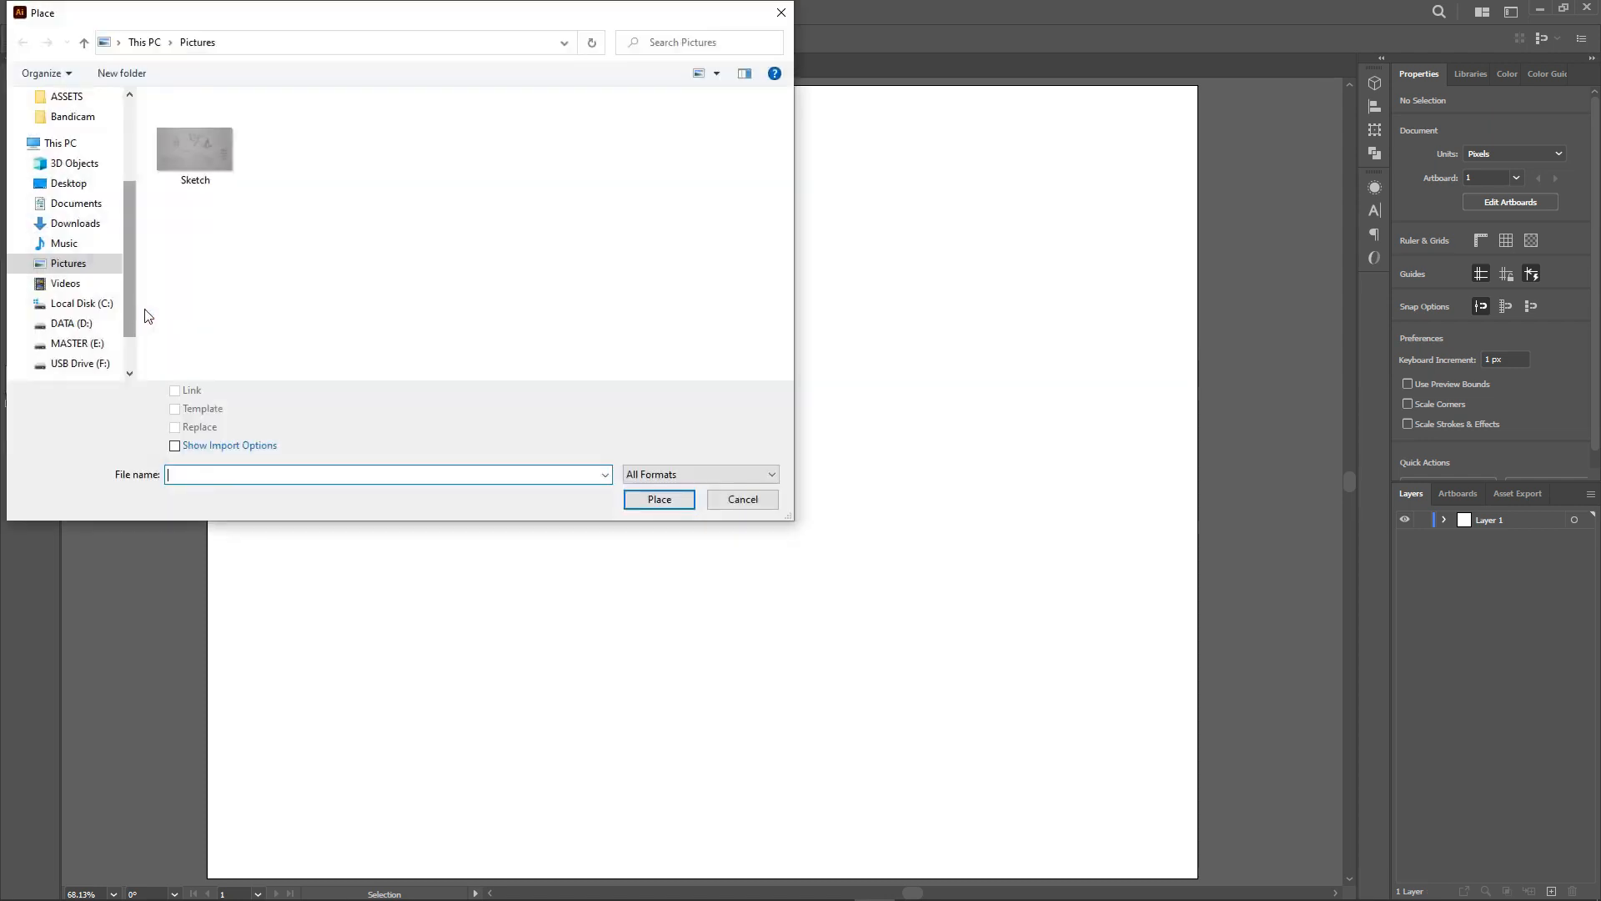
{"action": "left_click", "coordinate": [198, 159]}
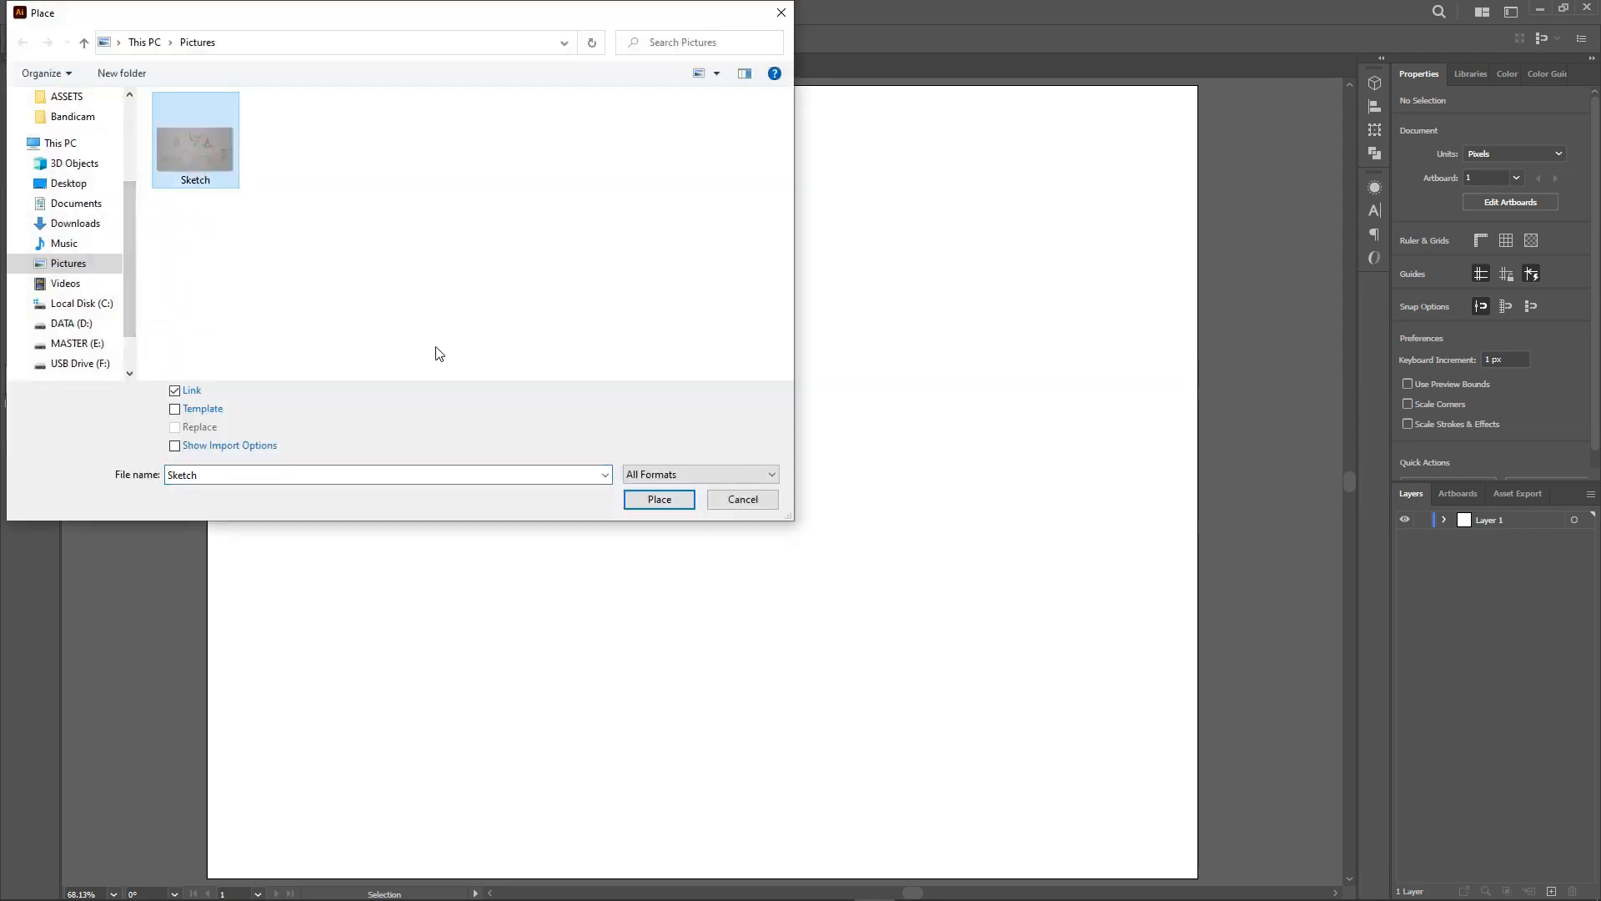
{"action": "left_click", "coordinate": [658, 500]}
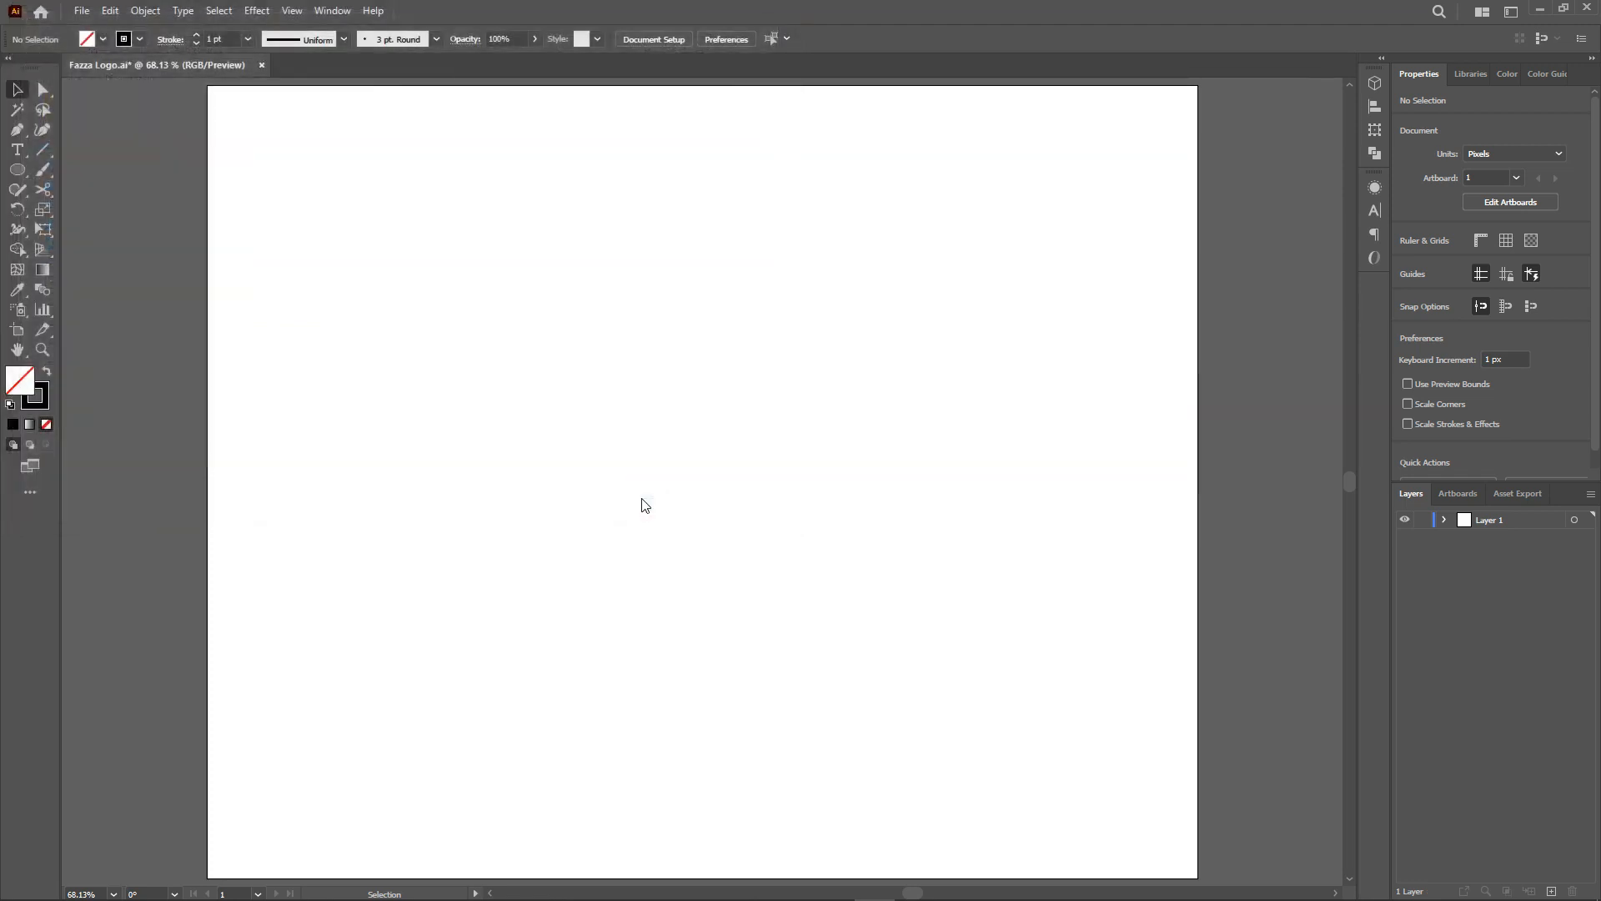
{"action": "mouse_move", "coordinate": [239, 246]}
{"action": "left_mouse_down"}
{"action": "mouse_move", "coordinate": [597, 464]}
{"action": "mouse_move", "coordinate": [1165, 719]}
{"action": "mouse_move", "coordinate": [1238, 777]}
{"action": "left_mouse_up"}
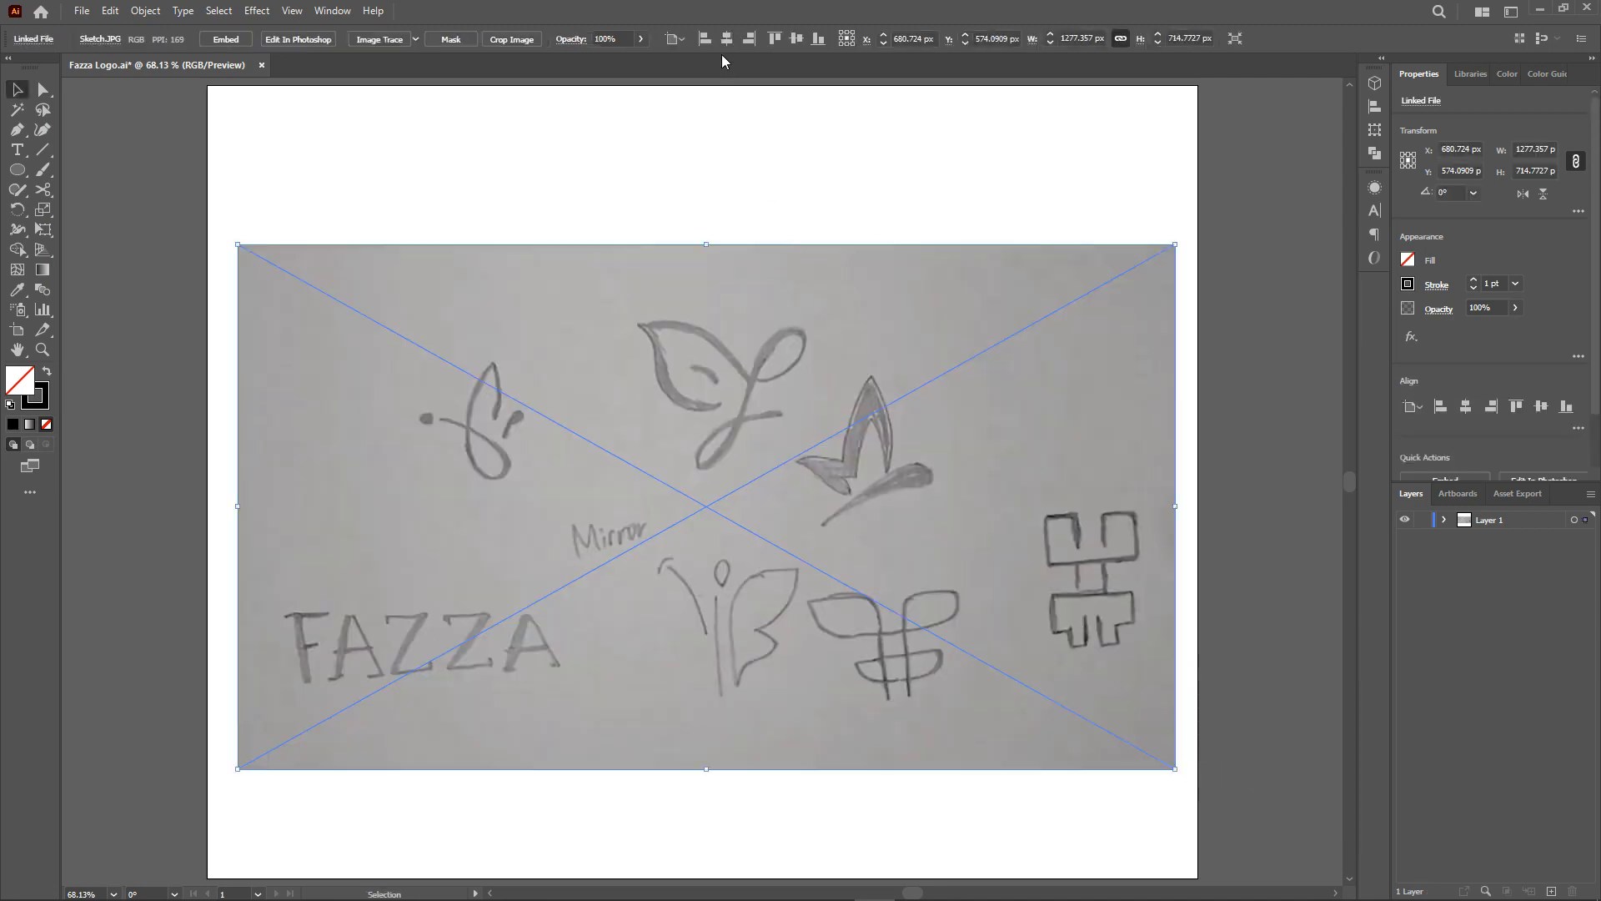
Center the sketch image on the artboard and set its opacity to 50%.
{"action": "left_click", "coordinate": [725, 42]}
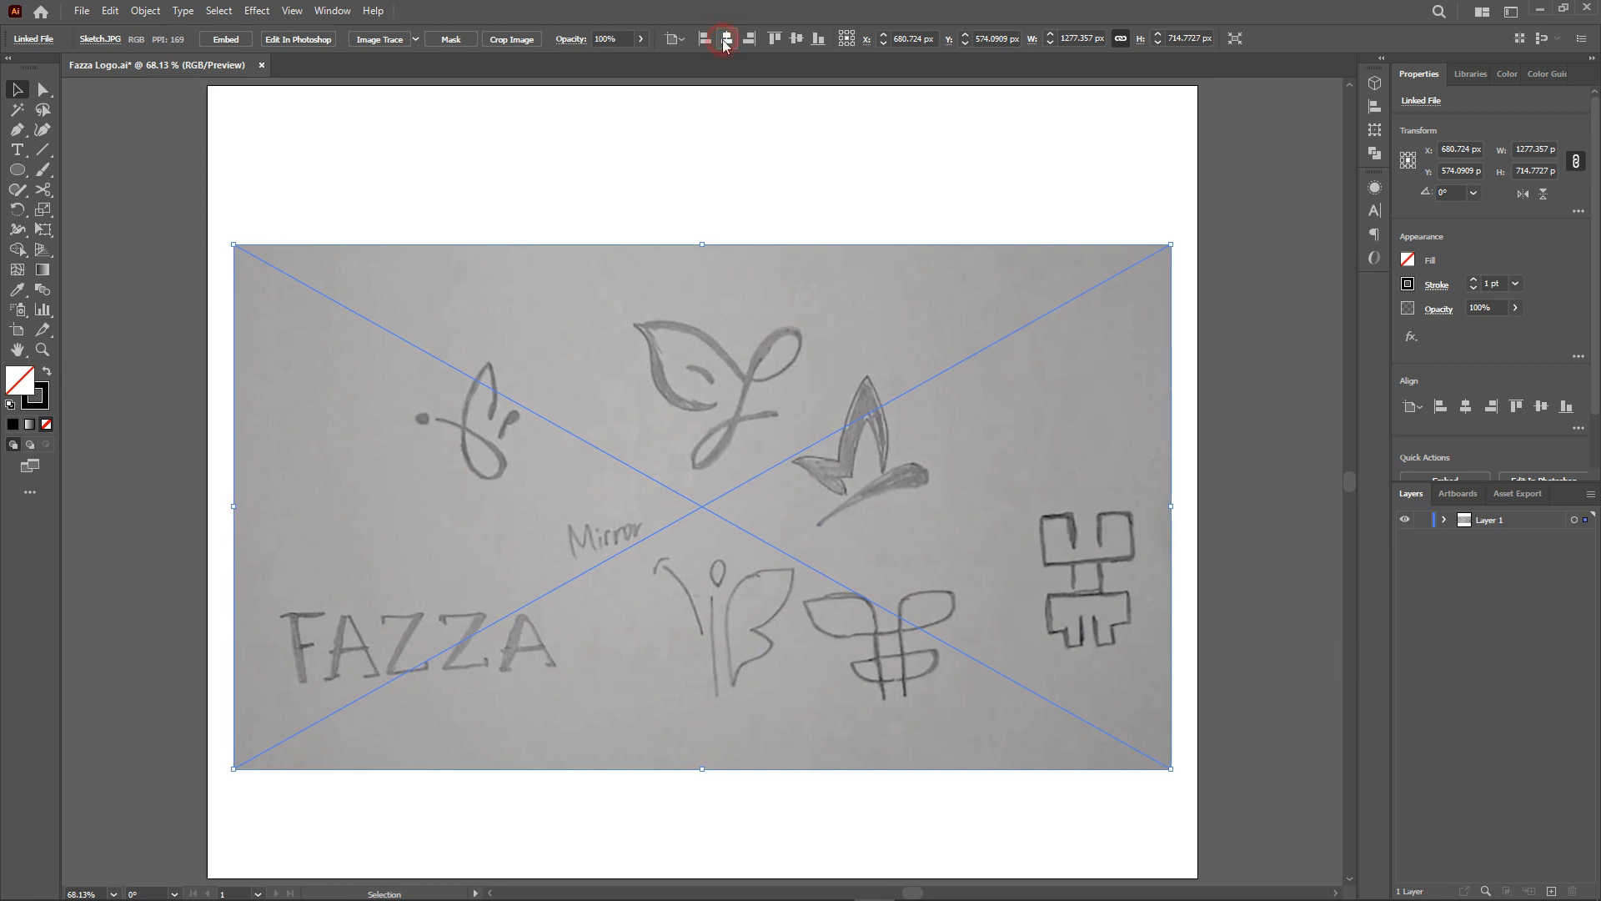
{"action": "left_click", "coordinate": [801, 39]}
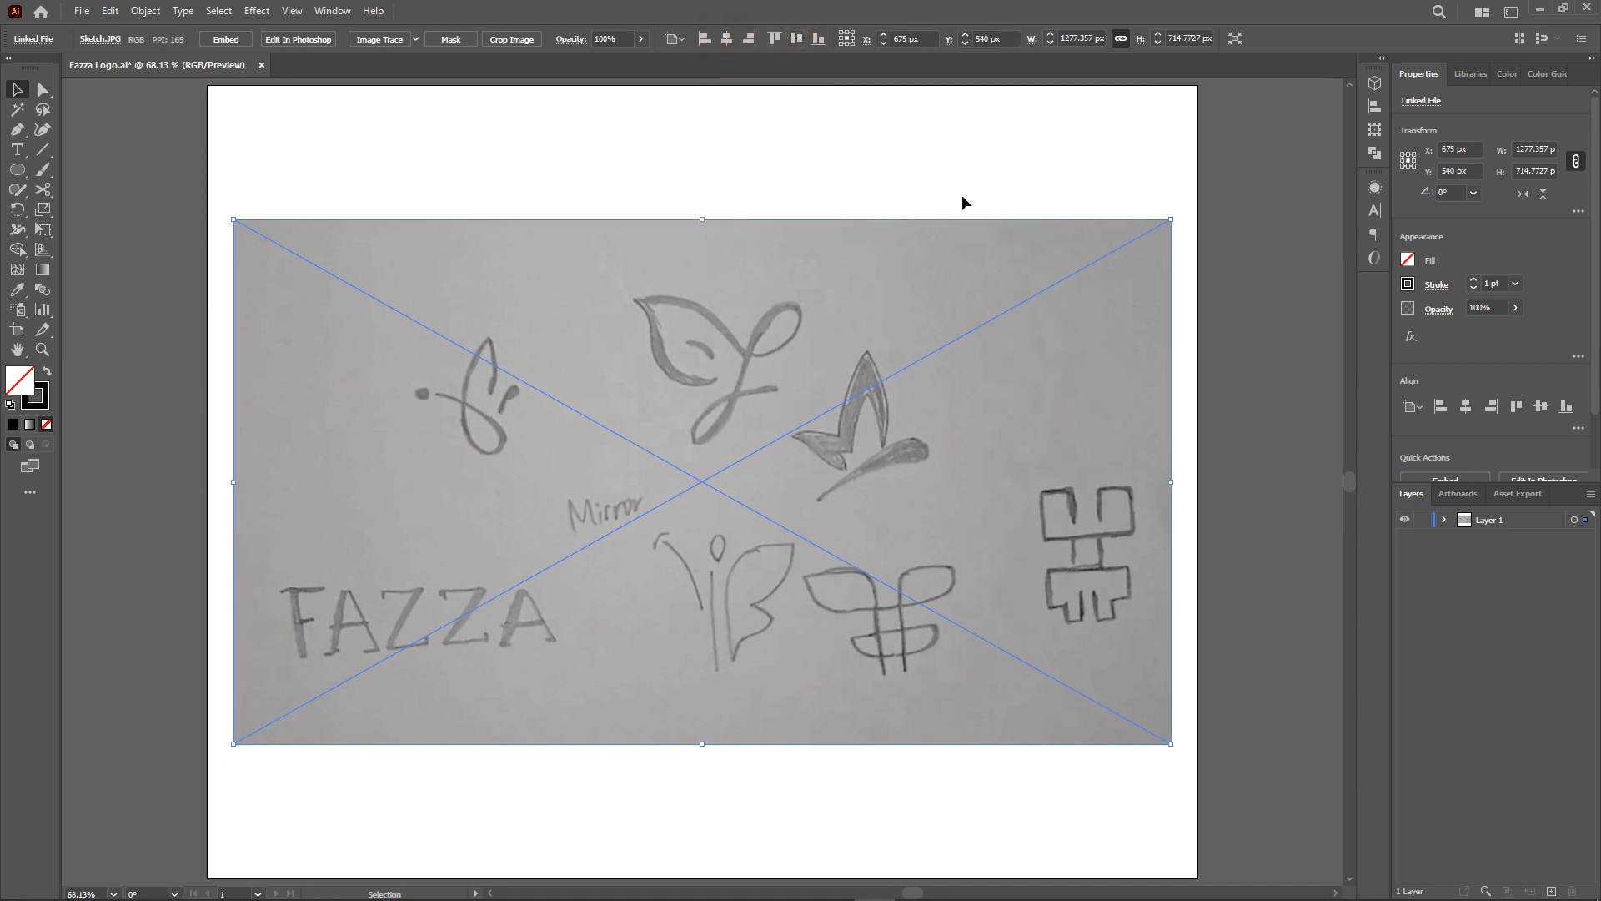
{"action": "type", "text": "50"}
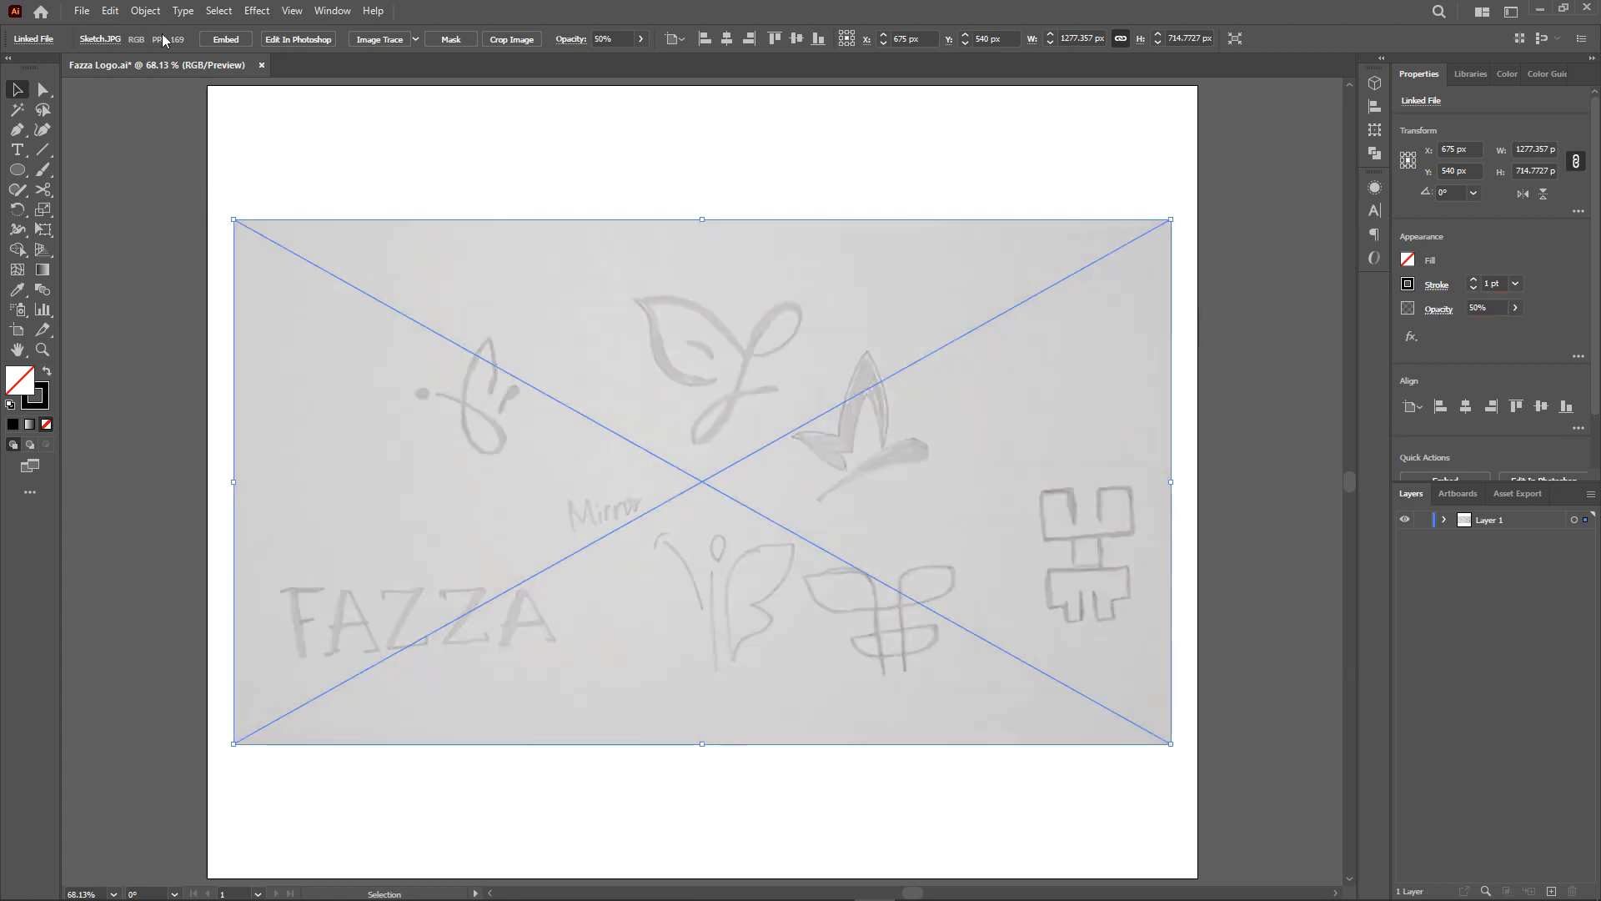
Lock the sketch image so it cannot be selected.
{"action": "left_click", "coordinate": [145, 10]}
{"action": "mouse_move", "coordinate": [179, 129]}
{"action": "left_click", "coordinate": [400, 128]}
Trace the first sketched mark with the Pen tool: a looped curve plus two short strokes.
{"action": "key", "text": "p"}
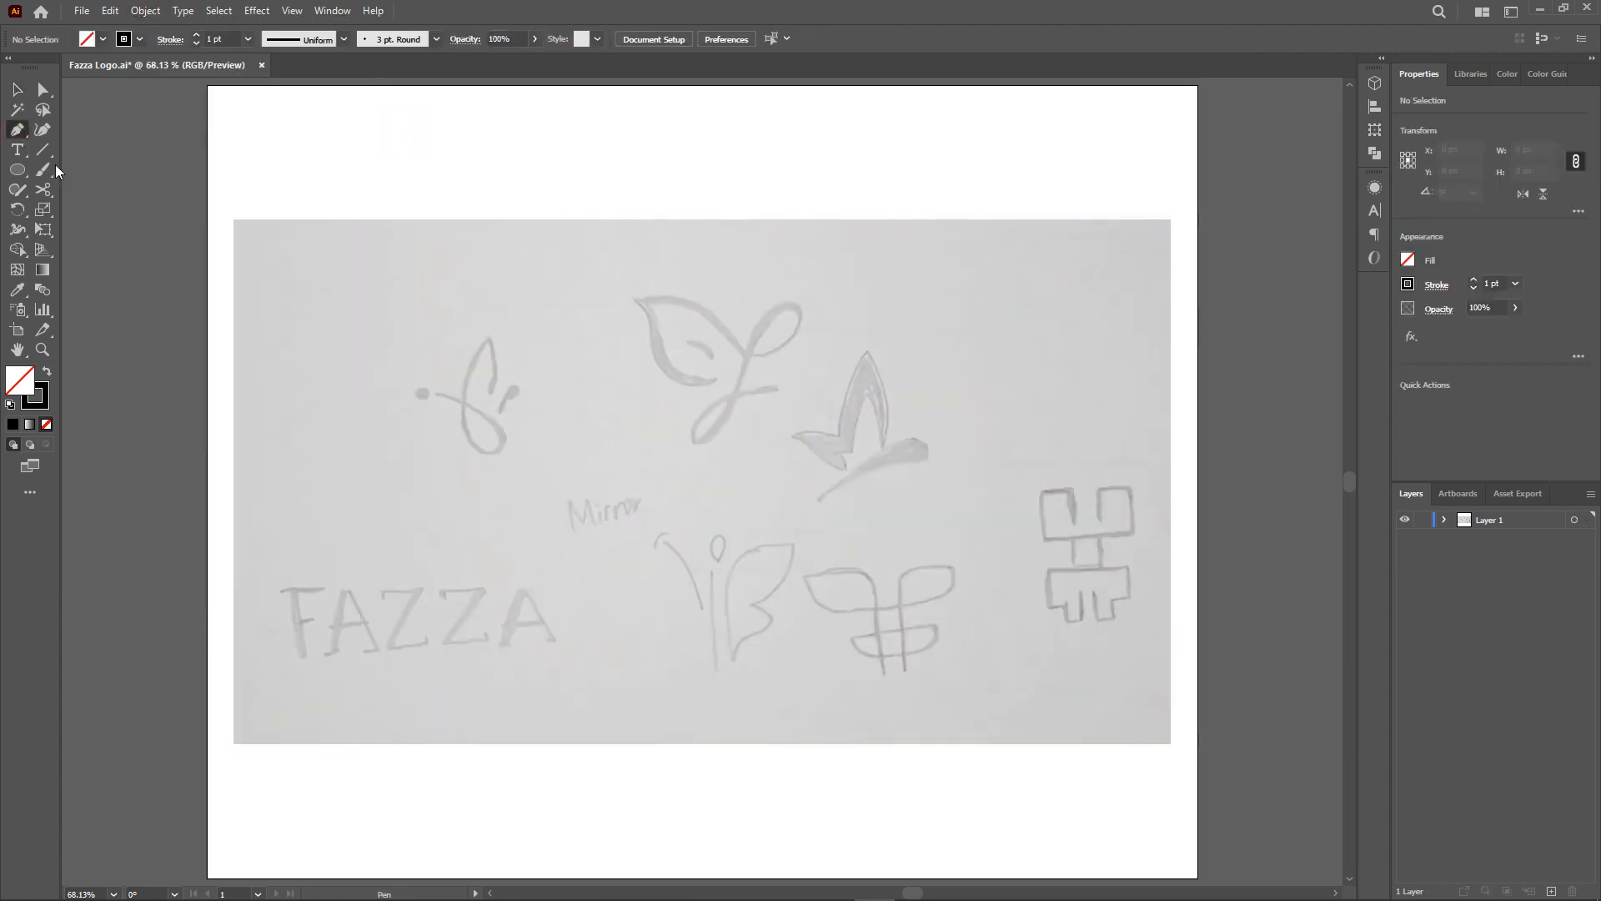
{"action": "scroll", "coordinate": [496, 418], "scroll_direction": "up", "scroll_amount": 3}
{"action": "left_click", "coordinate": [325, 349]}
{"action": "left_click_drag", "start_coordinate": [516, 493], "coordinate": [488, 569]}
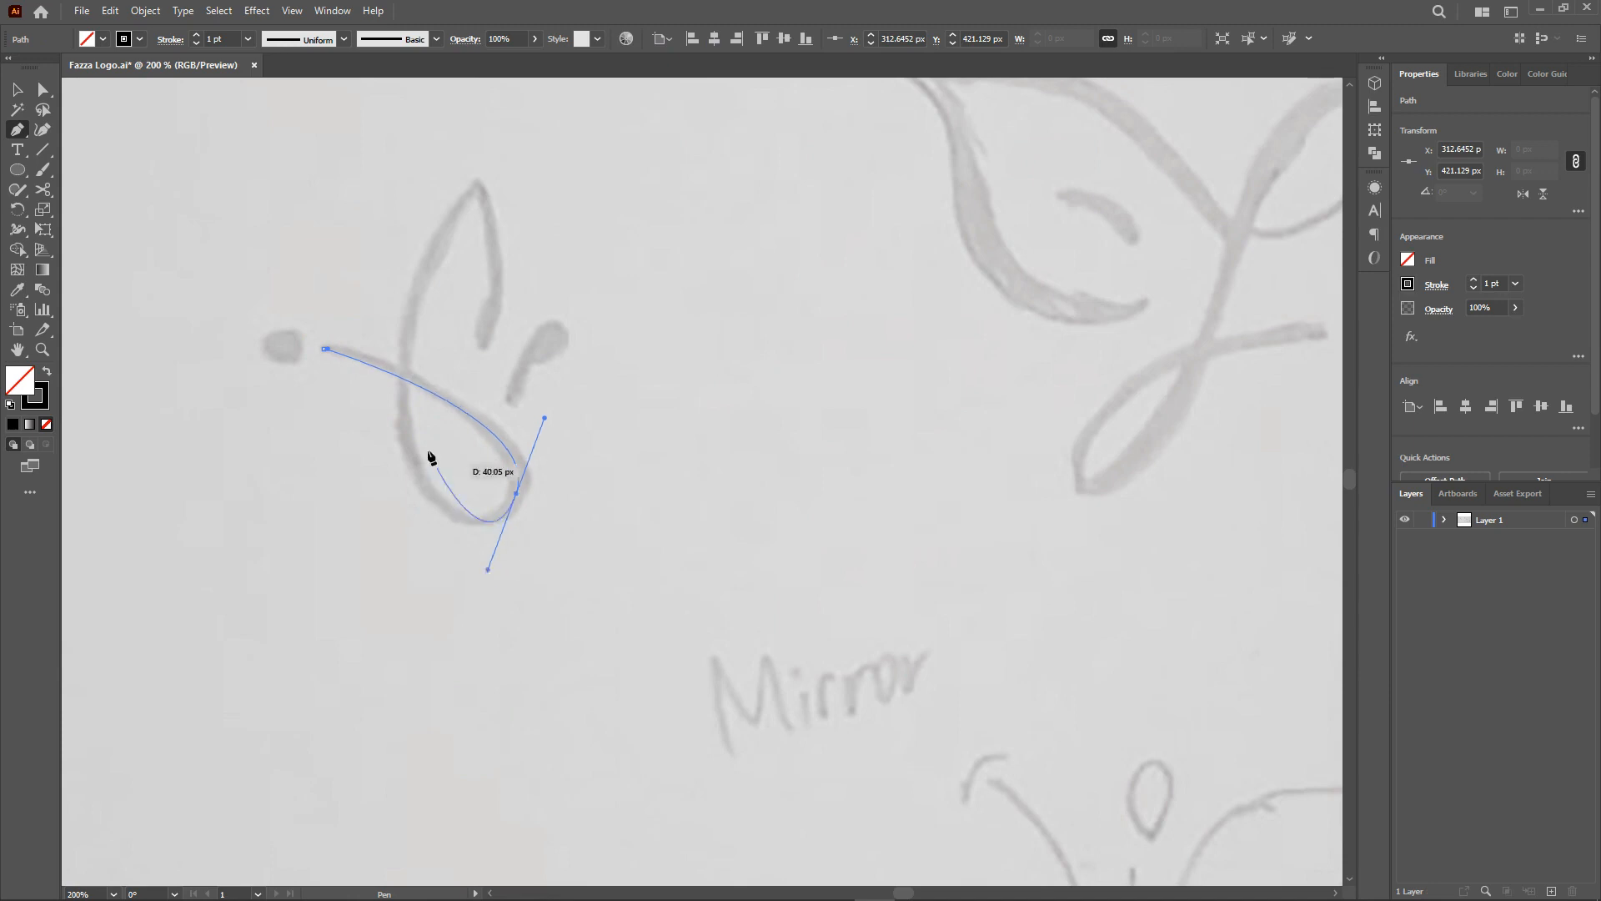
{"action": "left_click_drag", "start_coordinate": [405, 339], "coordinate": [417, 266]}
{"action": "left_click", "coordinate": [482, 195]}
{"action": "left_click_drag", "start_coordinate": [481, 339], "coordinate": [447, 401]}
{"action": "left_click", "coordinate": [507, 401]}
{"action": "left_click_drag", "start_coordinate": [563, 330], "coordinate": [604, 322]}
{"action": "key", "text": "v"}
{"action": "left_click", "coordinate": [604, 326]}
{"action": "scroll", "coordinate": [467, 333], "scroll_direction": "up", "scroll_amount": 1}
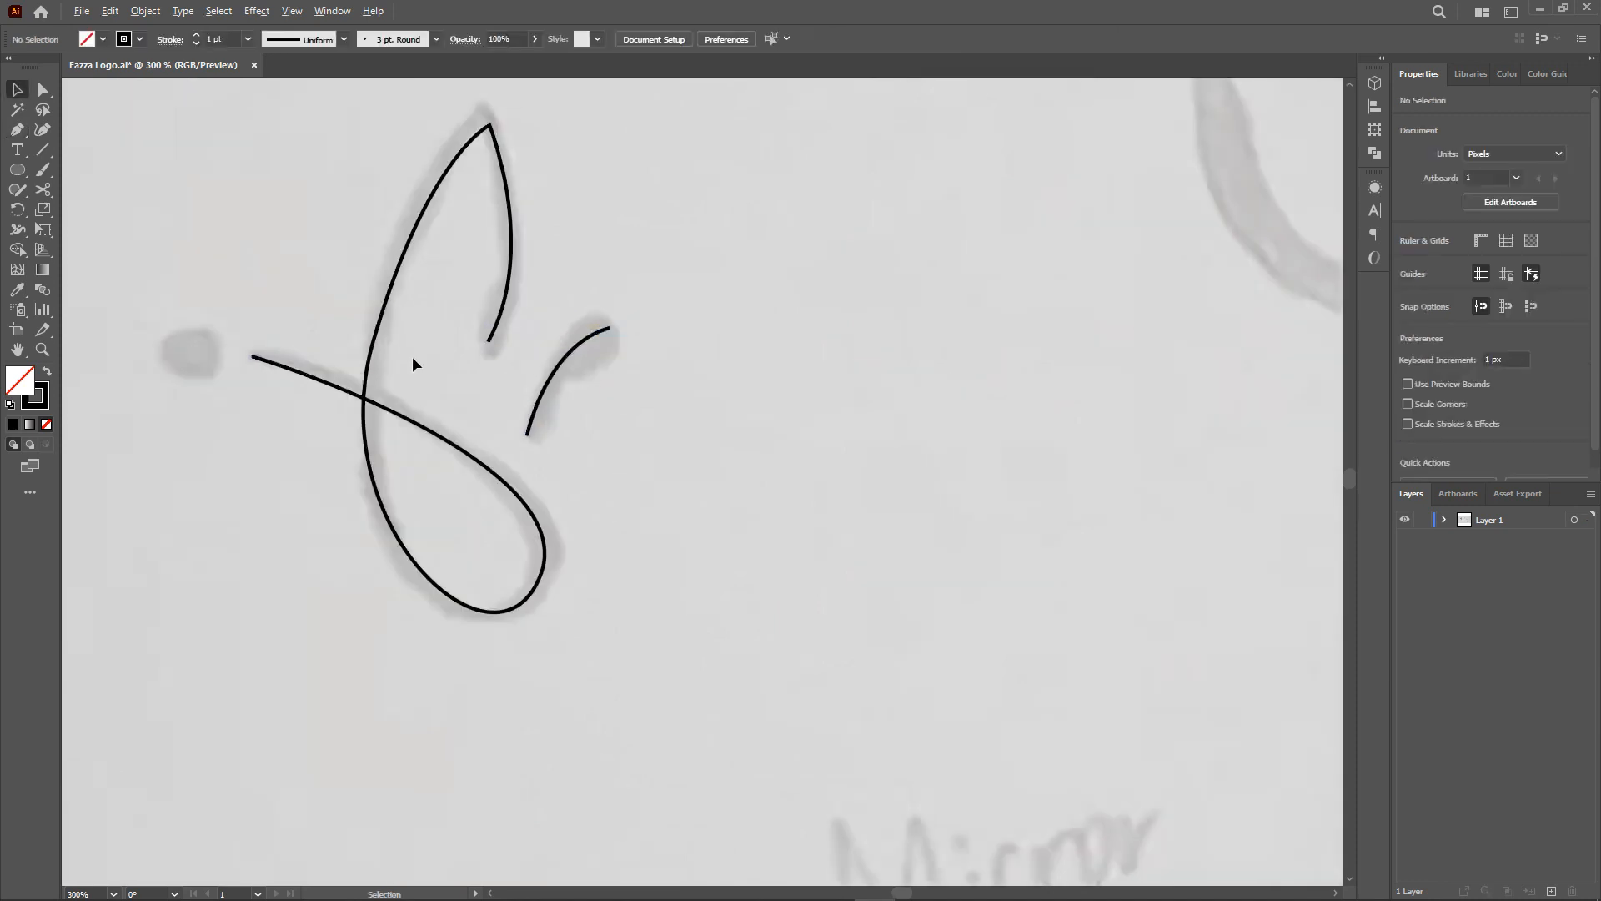
Select all the traced paths and increase their stroke weight.
{"action": "key", "text": "ctrl+a"}
{"action": "left_click", "coordinate": [170, 39]}
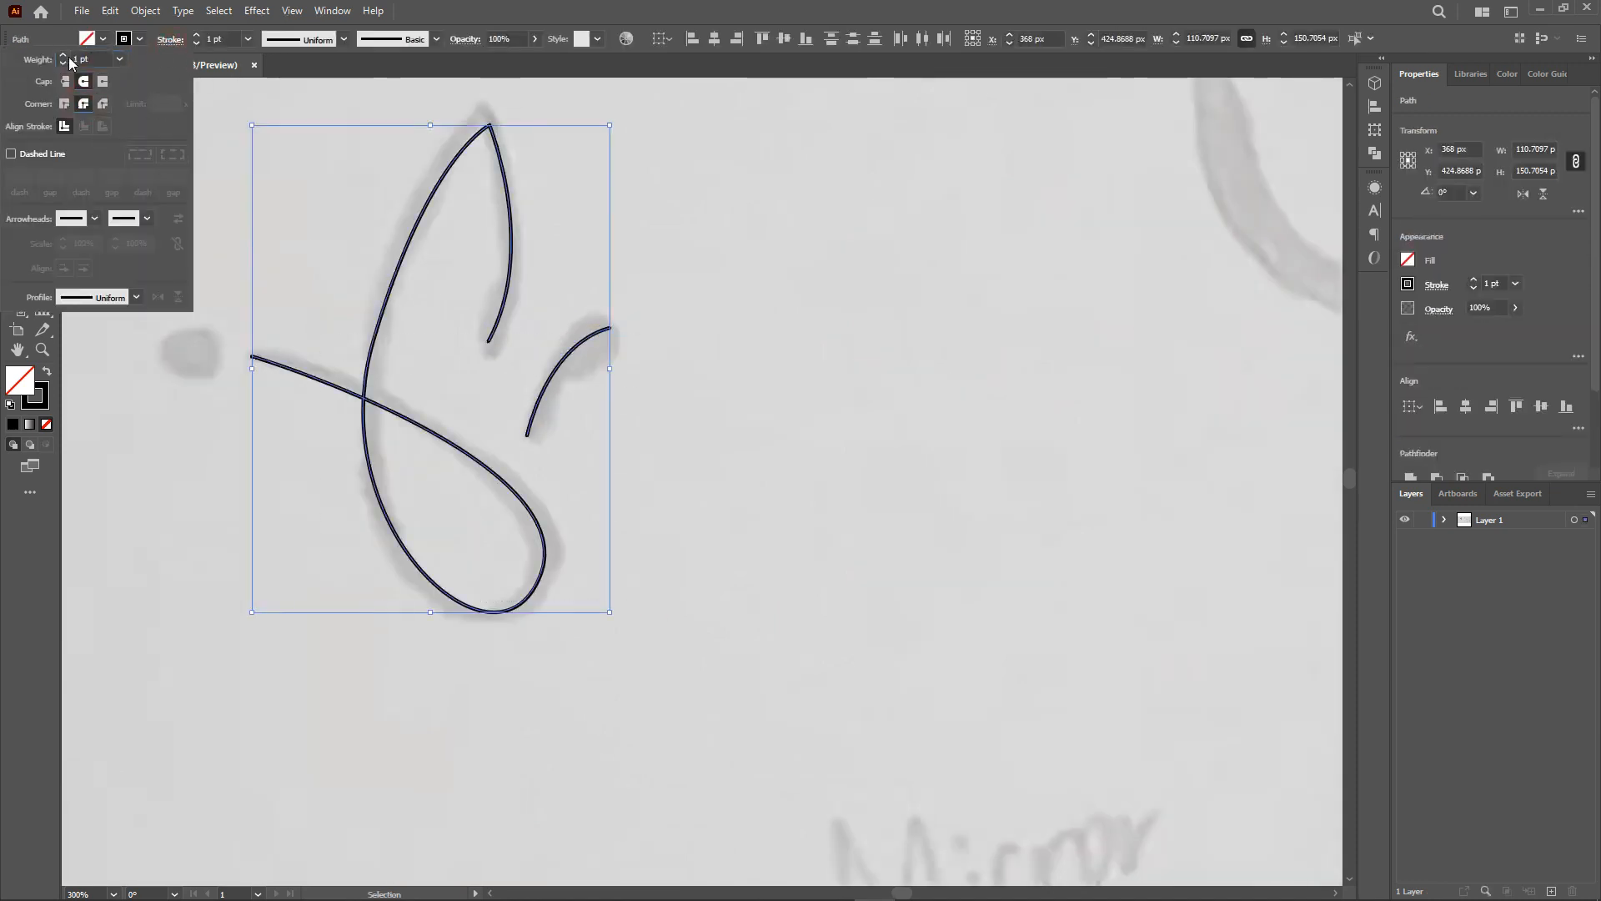
{"action": "left_click", "coordinate": [63, 56]}
{"action": "left_click", "coordinate": [64, 56]}
{"action": "left_click", "coordinate": [663, 425]}
Vary the stroke thickness of the first mark with the Width tool at the loop and stroke ends.
{"action": "left_click", "coordinate": [18, 230]}
{"action": "left_click_drag", "start_coordinate": [543, 549], "coordinate": [560, 538]}
{"action": "left_click_drag", "start_coordinate": [492, 120], "coordinate": [498, 114]}
{"action": "left_click_drag", "start_coordinate": [524, 235], "coordinate": [519, 233]}
{"action": "left_click_drag", "start_coordinate": [610, 329], "coordinate": [622, 342]}
Refine the anchor handles of the first mark's looped curve with Direct Selection.
{"action": "key", "text": "a"}
{"action": "left_click", "coordinate": [372, 340]}
{"action": "scroll", "coordinate": [371, 338], "scroll_direction": "up", "scroll_amount": 1}
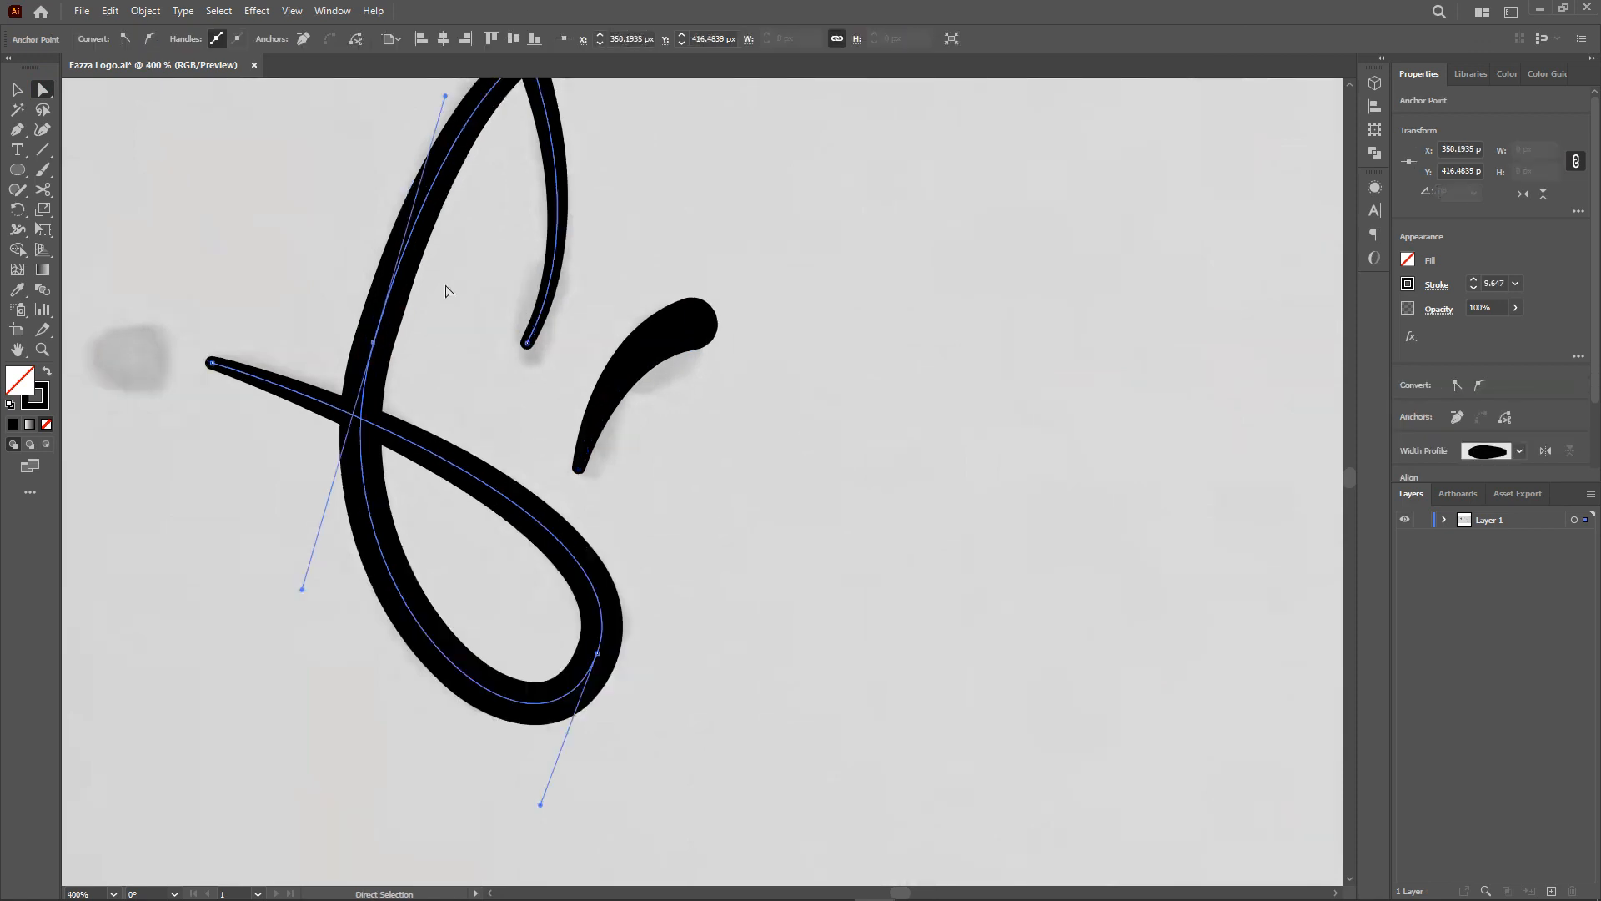
{"action": "scroll", "coordinate": [421, 308], "scroll_direction": "up", "scroll_amount": 1}
{"action": "left_click_drag", "start_coordinate": [445, 136], "coordinate": [422, 236]}
{"action": "left_click", "coordinate": [511, 397]}
{"action": "scroll", "coordinate": [512, 303], "scroll_direction": "up", "scroll_amount": 1}
{"action": "left_click", "coordinate": [599, 695]}
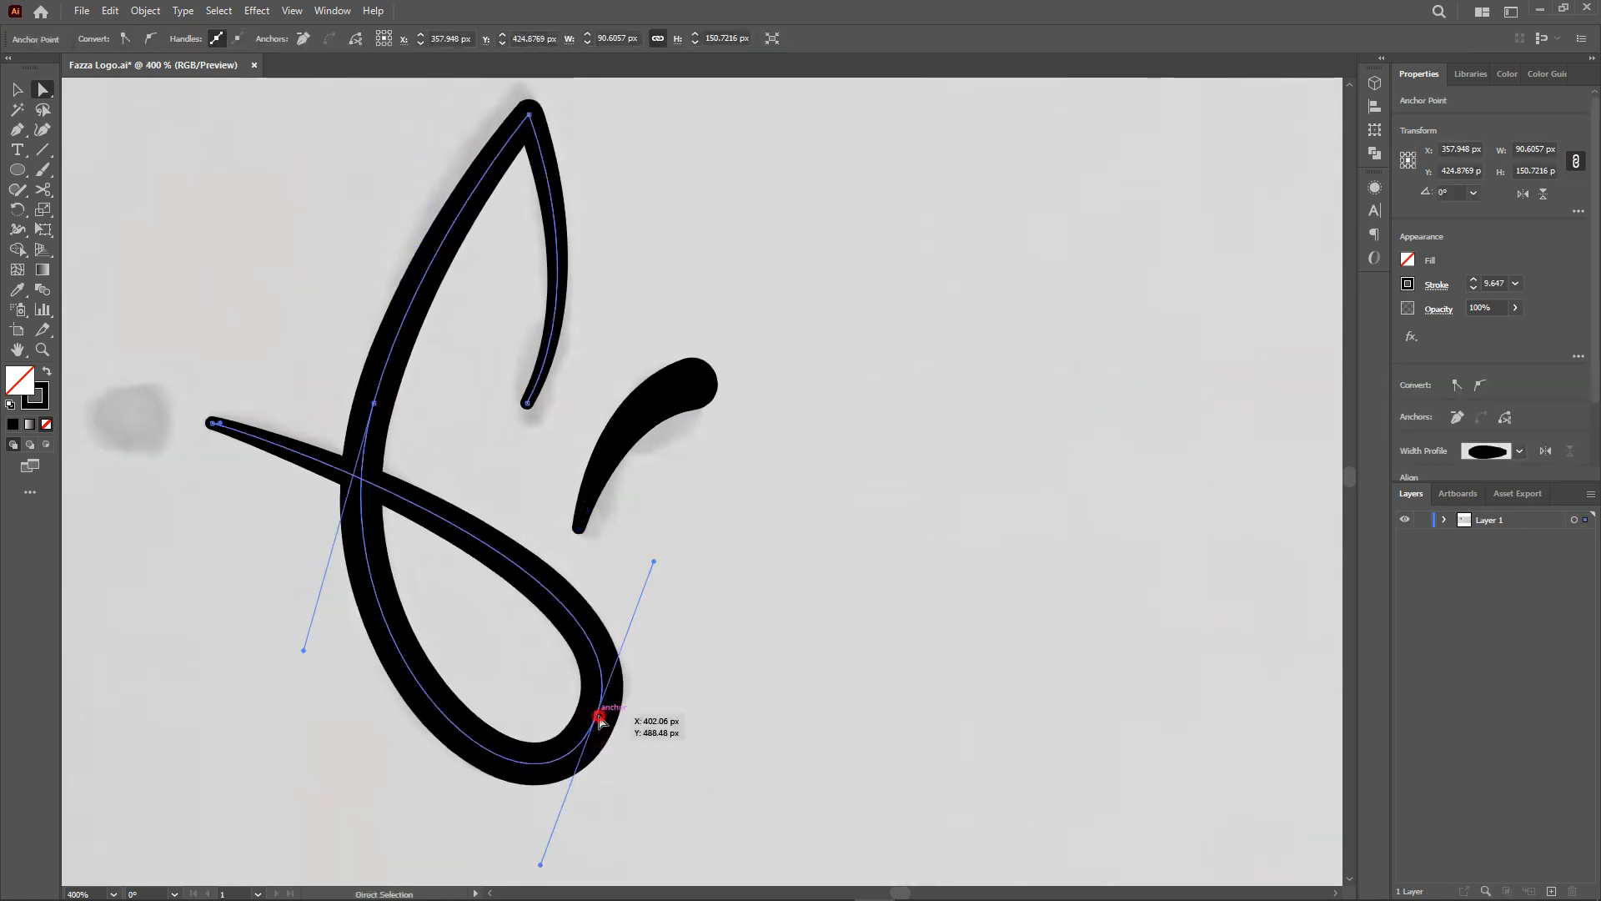
{"action": "left_click_drag", "start_coordinate": [540, 864], "coordinate": [531, 836]}
Reshape the pointed top tip of the first mark by adjusting its anchor and handles.
{"action": "left_click", "coordinate": [529, 115]}
{"action": "left_click", "coordinate": [576, 138]}
{"action": "left_click", "coordinate": [529, 115]}
{"action": "left_click_drag", "start_coordinate": [592, 278], "coordinate": [614, 266]}
{"action": "left_click", "coordinate": [529, 115]}
{"action": "left_click_drag", "start_coordinate": [529, 135], "coordinate": [535, 151]}
{"action": "left_click", "coordinate": [524, 307]}
{"action": "scroll", "coordinate": [524, 307], "scroll_direction": "down", "scroll_amount": 1}
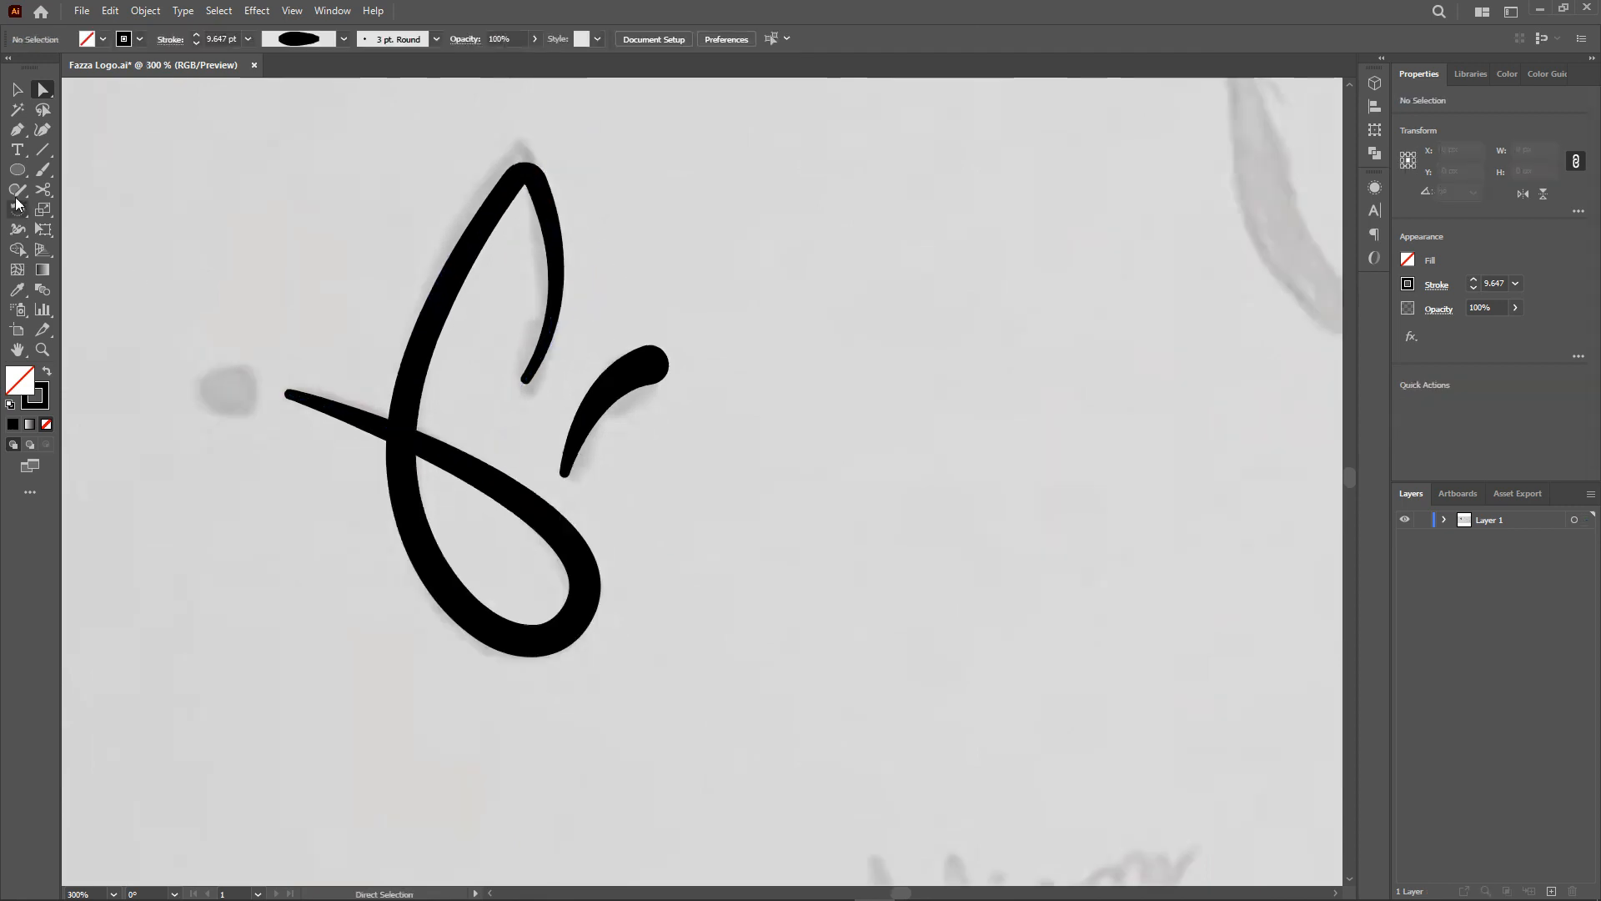
Draw a three-point stroke-only path along the second mark's leaf edge with the Pen tool.
{"action": "left_click", "coordinate": [46, 371]}
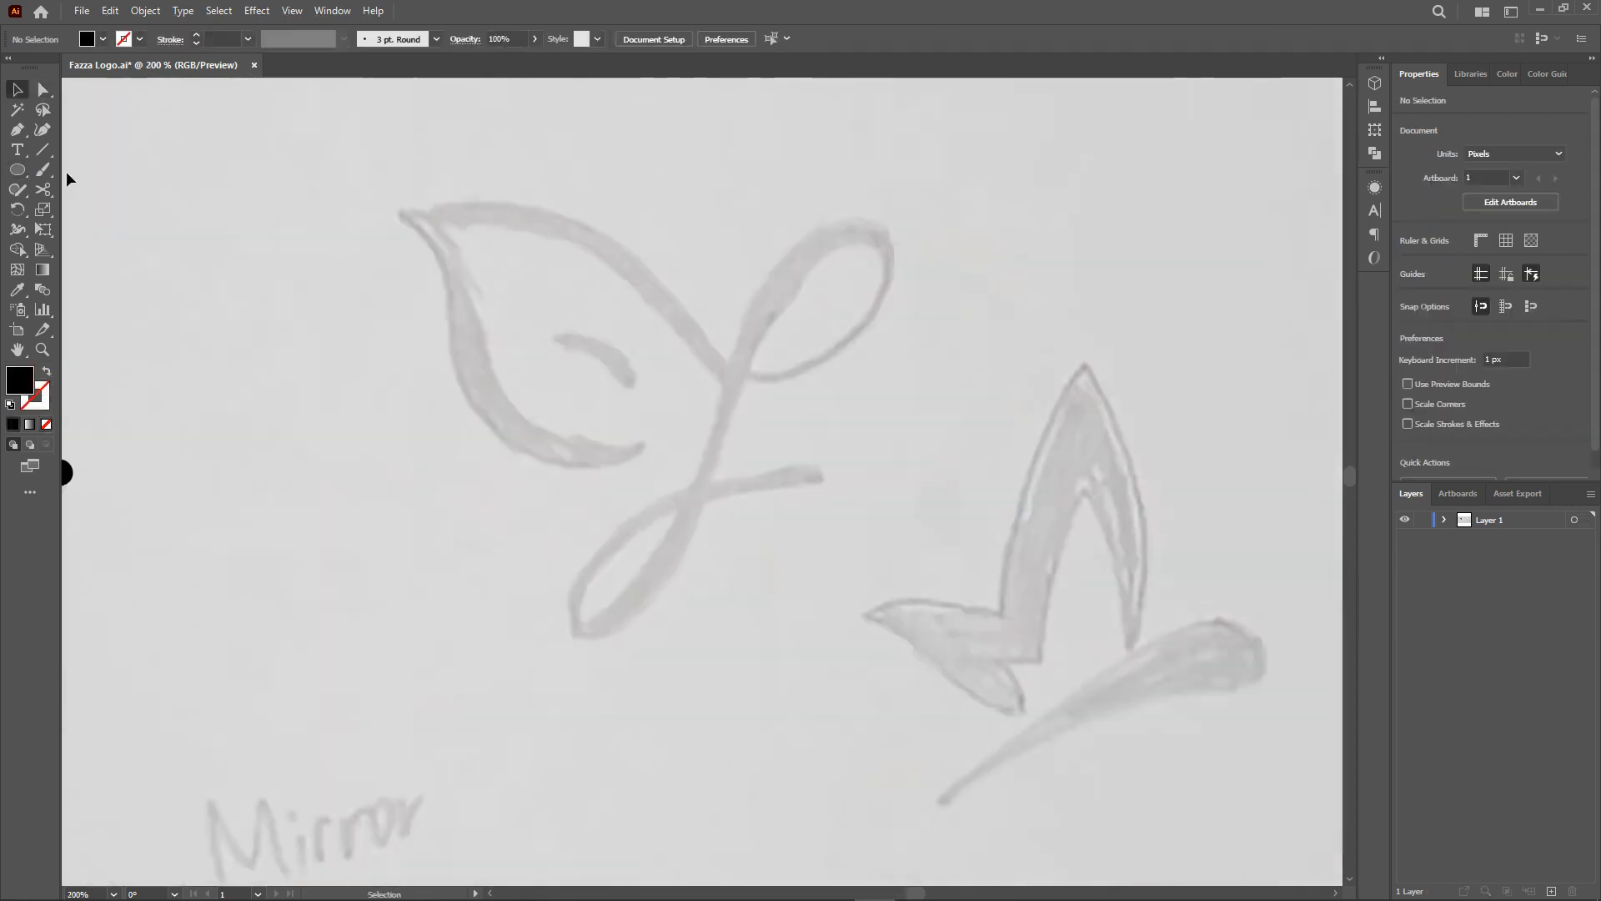
{"action": "key", "text": "p"}
{"action": "left_click", "coordinate": [642, 445]}
{"action": "left_click", "coordinate": [461, 388]}
{"action": "left_click", "coordinate": [400, 212]}
{"action": "key", "text": "shift+x"}
{"action": "left_click", "coordinate": [17, 131]}
{"action": "left_click", "coordinate": [96, 190]}
Convert the leaf path's anchors into smooth curves with the Anchor Point tool.
{"action": "left_click_drag", "start_coordinate": [552, 417], "coordinate": [538, 456]}
{"action": "left_click_drag", "start_coordinate": [431, 300], "coordinate": [453, 292]}
{"action": "left_click", "coordinate": [460, 388]}
{"action": "left_click_drag", "start_coordinate": [569, 479], "coordinate": [554, 502]}
{"action": "left_click_drag", "start_coordinate": [449, 252], "coordinate": [475, 256]}
{"action": "left_click_drag", "start_coordinate": [460, 388], "coordinate": [438, 336]}
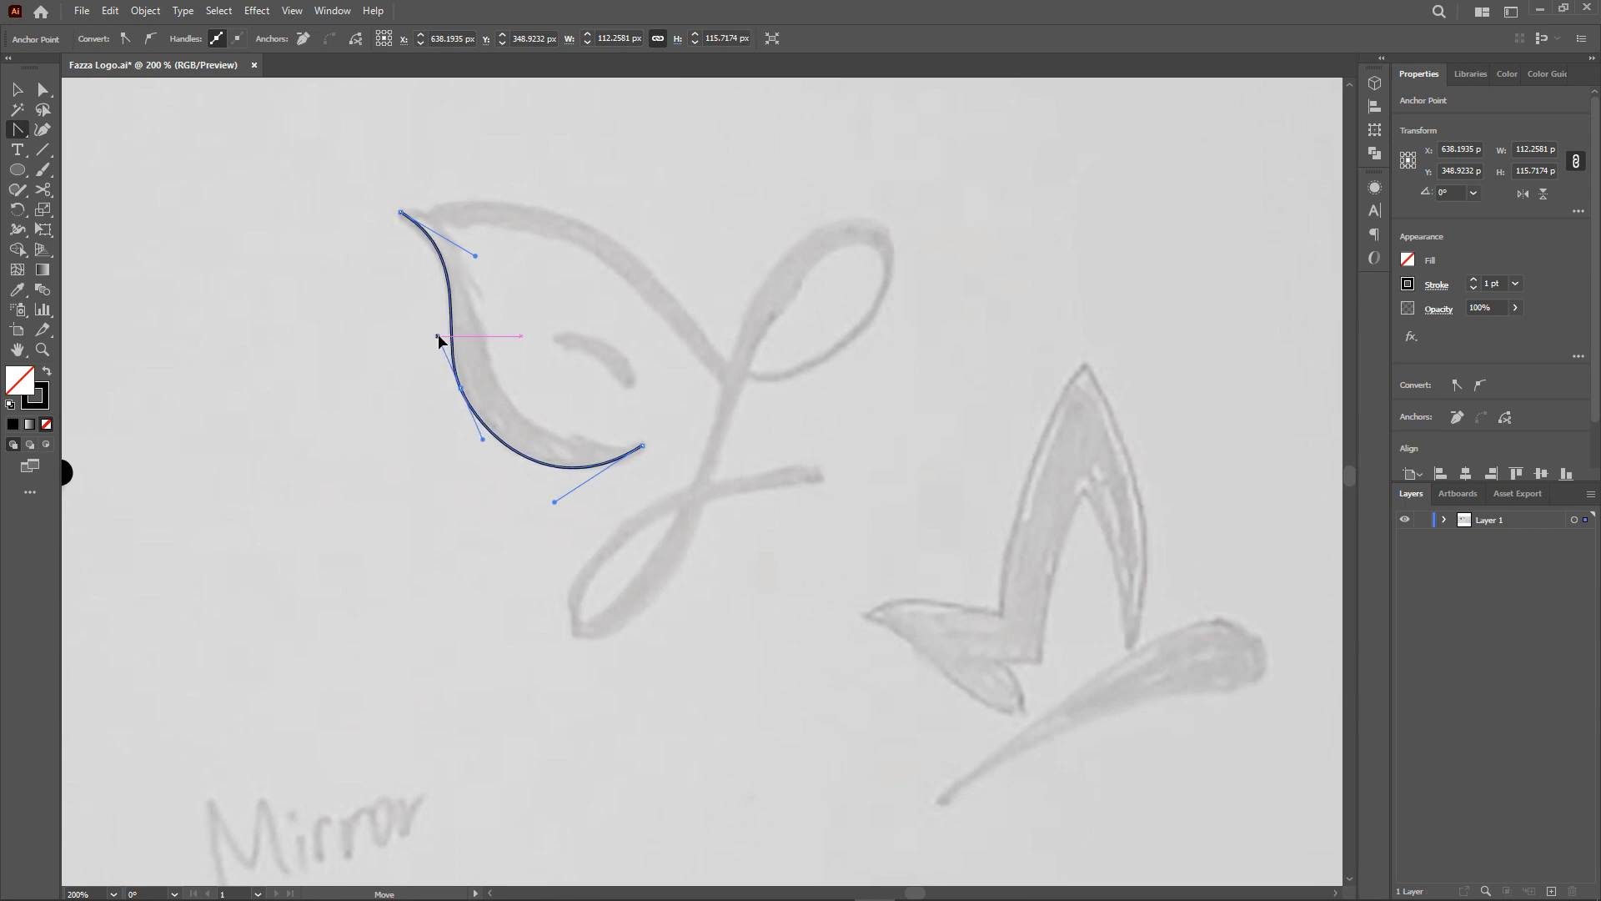
Continue the leaf path with the Pen tool to trace the second mark's stem, loop and crossbar.
{"action": "key", "text": "p"}
{"action": "left_click", "coordinate": [400, 212]}
{"action": "left_click_drag", "start_coordinate": [727, 361], "coordinate": [858, 589]}
{"action": "left_click_drag", "start_coordinate": [864, 318], "coordinate": [815, 261]}
{"action": "left_click_drag", "start_coordinate": [713, 447], "coordinate": [682, 554]}
{"action": "left_click_drag", "start_coordinate": [577, 635], "coordinate": [549, 609]}
{"action": "left_click_drag", "start_coordinate": [724, 482], "coordinate": [845, 455]}
{"action": "left_click", "coordinate": [796, 483], "text": "ctrl"}
{"action": "left_click", "coordinate": [724, 482]}
{"action": "left_click", "coordinate": [799, 464]}
{"action": "key", "text": "v"}
{"action": "left_click", "coordinate": [826, 425]}
Adjust the second mark's anchor handles with Direct Selection to follow the sketch.
{"action": "key", "text": "a"}
{"action": "left_click", "coordinate": [728, 361]}
{"action": "scroll", "coordinate": [736, 359], "scroll_direction": "up", "scroll_amount": 3}
{"action": "left_click_drag", "start_coordinate": [456, 122], "coordinate": [392, 151]}
{"action": "left_click_drag", "start_coordinate": [730, 566], "coordinate": [790, 477]}
{"action": "left_click_drag", "start_coordinate": [936, 326], "coordinate": [888, 336]}
{"action": "left_click_drag", "start_coordinate": [953, 271], "coordinate": [948, 273]}
{"action": "left_click_drag", "start_coordinate": [1151, 308], "coordinate": [1116, 346]}
{"action": "left_click", "coordinate": [1084, 450]}
{"action": "scroll", "coordinate": [857, 518], "scroll_direction": "down", "scroll_amount": 2}
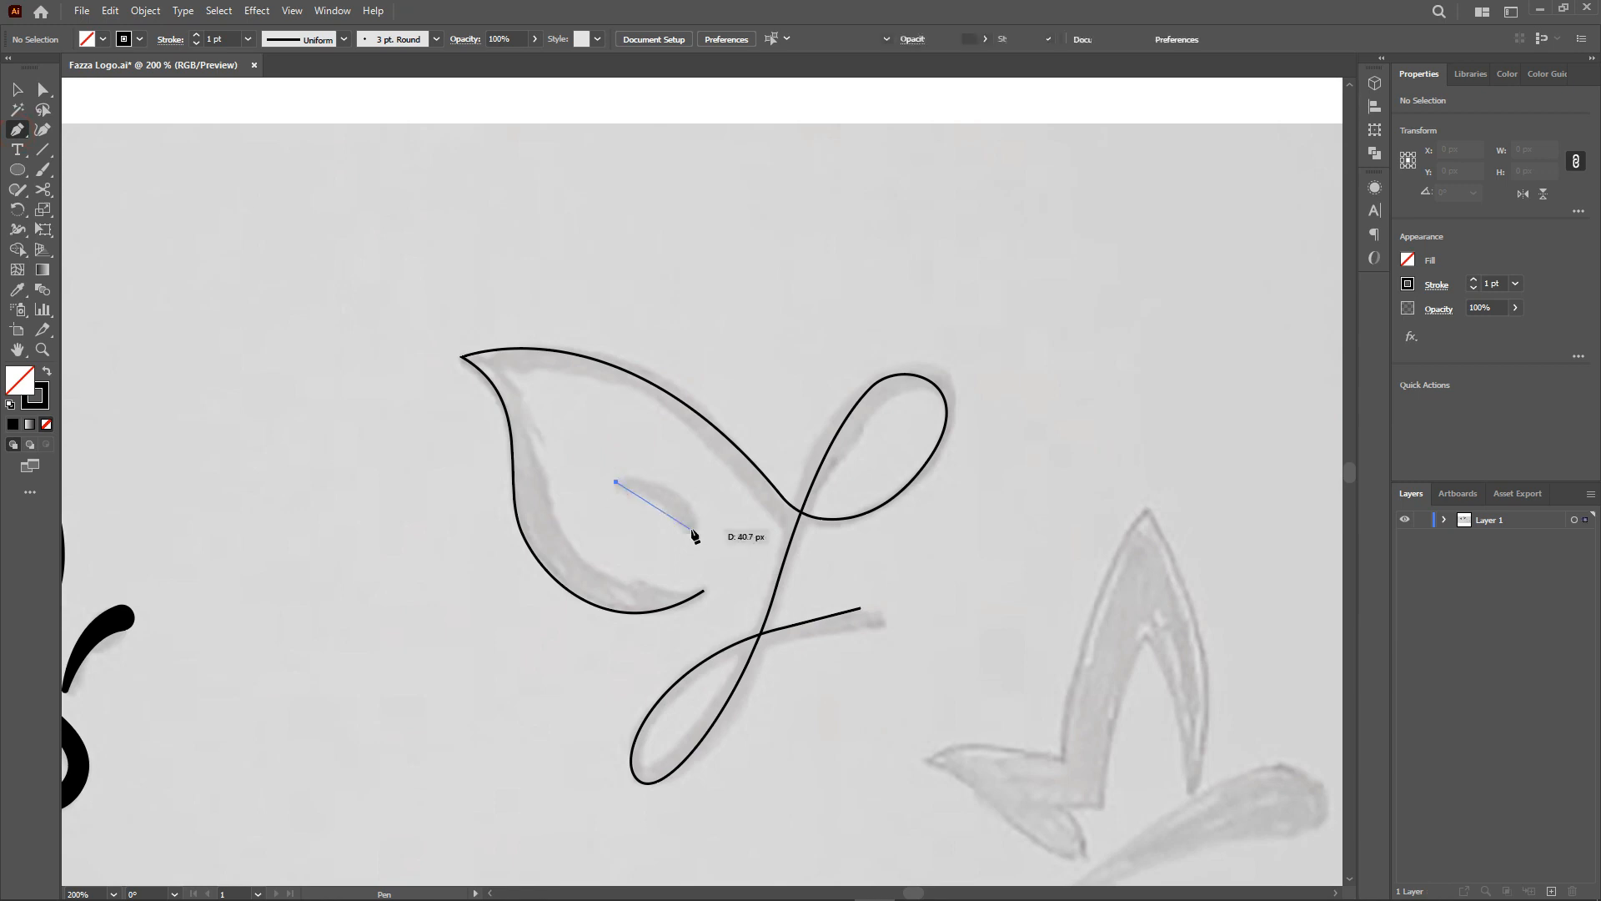
{"action": "left_click", "coordinate": [715, 553]}
Select all the second mark's paths and set their stroke weight to 6 pt.
{"action": "key", "text": "ctrl+a"}
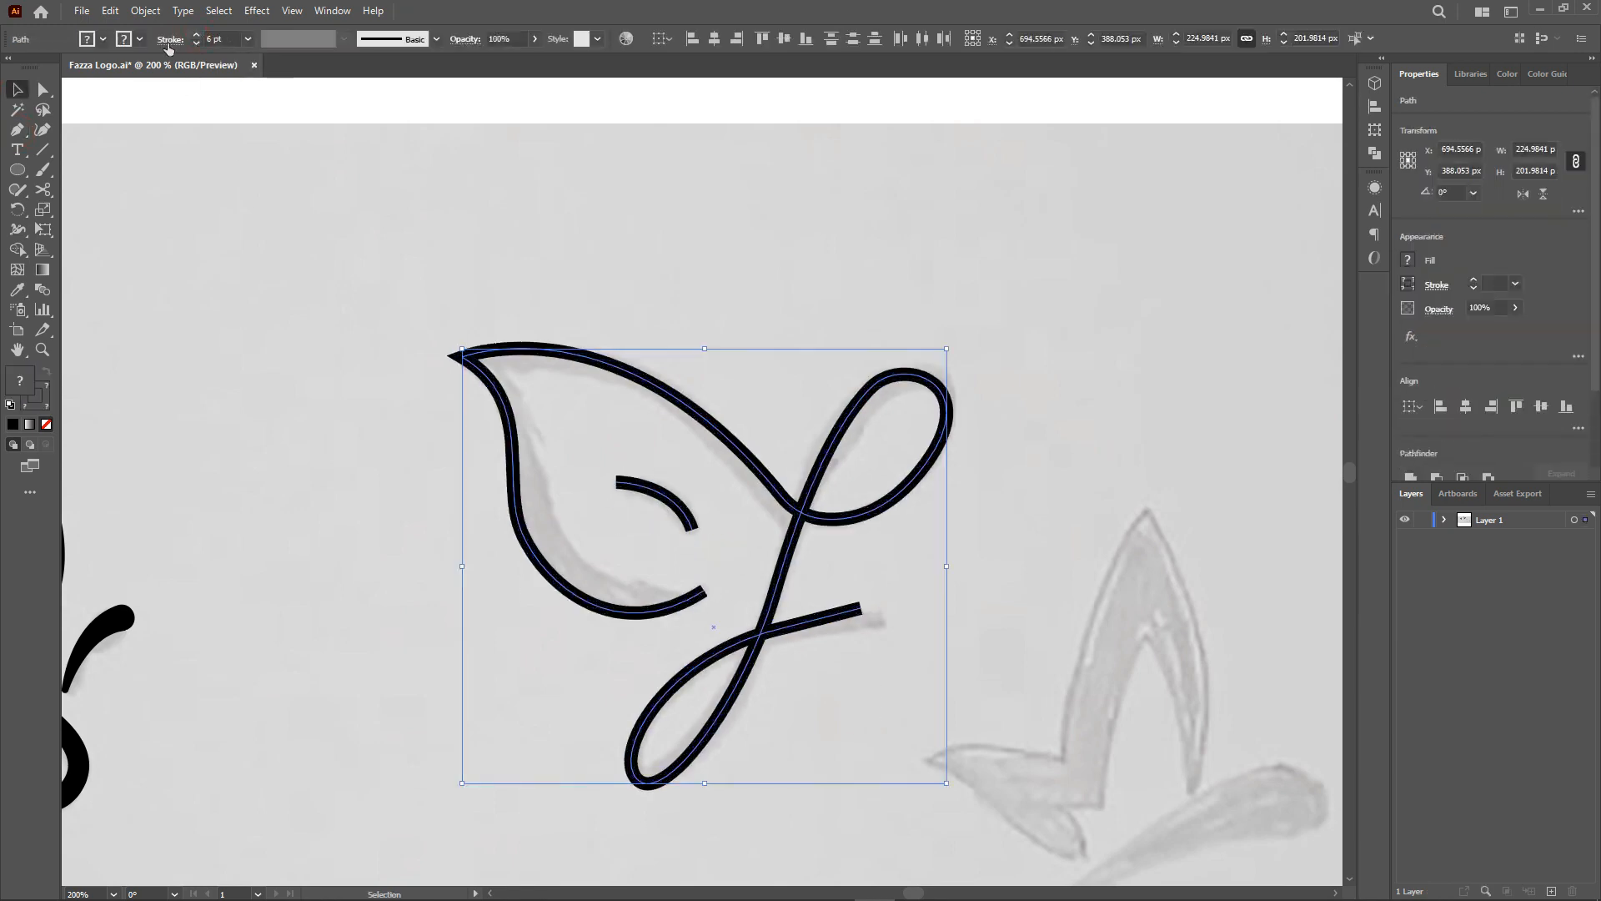
{"action": "left_click", "coordinate": [170, 39]}
{"action": "left_click", "coordinate": [229, 87]}
{"action": "left_click", "coordinate": [663, 492]}
Vary the stroke thickness along the second mark's curves with the Width tool.
{"action": "key", "text": "shift+w"}
{"action": "left_click_drag", "start_coordinate": [583, 601], "coordinate": [573, 617]}
{"action": "scroll", "coordinate": [686, 619], "scroll_direction": "up", "scroll_amount": 1}
{"action": "left_click_drag", "start_coordinate": [716, 588], "coordinate": [715, 582]}
{"action": "left_click_drag", "start_coordinate": [658, 602], "coordinate": [658, 618]}
{"action": "left_click_drag", "start_coordinate": [529, 590], "coordinate": [518, 613]}
{"action": "left_click_drag", "start_coordinate": [440, 490], "coordinate": [415, 502]}
{"action": "left_click_drag", "start_coordinate": [642, 270], "coordinate": [653, 251]}
{"action": "left_click_drag", "start_coordinate": [1045, 387], "coordinate": [1054, 394]}
{"action": "left_click_drag", "start_coordinate": [965, 268], "coordinate": [980, 284]}
{"action": "scroll", "coordinate": [616, 849], "scroll_direction": "down", "scroll_amount": 1}
{"action": "left_click_drag", "start_coordinate": [615, 843], "coordinate": [604, 860]}
{"action": "left_click_drag", "start_coordinate": [948, 583], "coordinate": [950, 590]}
{"action": "left_click_drag", "start_coordinate": [818, 561], "coordinate": [840, 569]}
Taper the small inner vein stroke of the second mark with the Width tool.
{"action": "key", "text": "v"}
{"action": "left_click", "coordinate": [738, 502]}
{"action": "left_click", "coordinate": [694, 450]}
{"action": "key", "text": "shift+w"}
{"action": "left_click_drag", "start_coordinate": [646, 409], "coordinate": [639, 425]}
{"action": "key", "text": "v"}
{"action": "left_click", "coordinate": [699, 520]}
Trace the outline of the third mark, the folded leaf with a swoosh, with the Pen tool.
{"action": "left_click_drag", "start_coordinate": [1084, 709], "coordinate": [551, 273]}
{"action": "left_click", "coordinate": [18, 130]}
{"action": "left_click", "coordinate": [744, 518]}
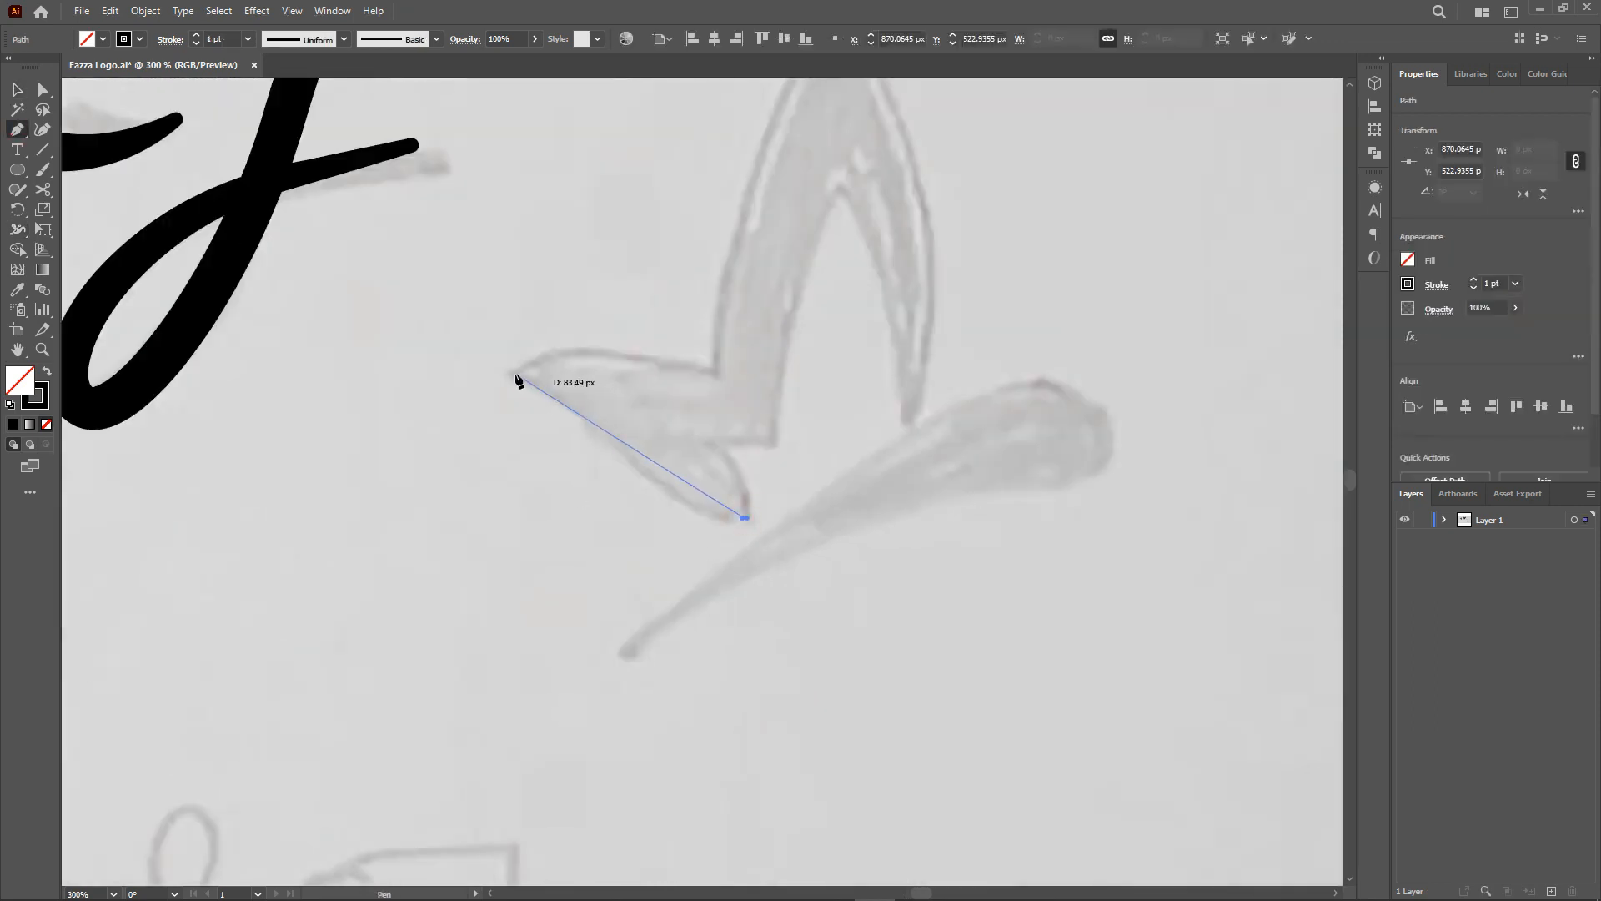
{"action": "left_click", "coordinate": [516, 374]}
{"action": "left_click_drag", "start_coordinate": [715, 373], "coordinate": [855, 420]}
{"action": "left_click", "coordinate": [714, 373]}
{"action": "scroll", "coordinate": [751, 276], "scroll_direction": "up", "scroll_amount": 12}
{"action": "left_click_drag", "start_coordinate": [842, 238], "coordinate": [952, 143]}
{"action": "left_click", "coordinate": [843, 238]}
{"action": "left_click_drag", "start_coordinate": [905, 662], "coordinate": [827, 837]}
{"action": "left_click", "coordinate": [905, 662]}
{"action": "left_click_drag", "start_coordinate": [840, 427], "coordinate": [795, 364]}
{"action": "left_click", "coordinate": [839, 428]}
{"action": "left_click", "coordinate": [775, 684]}
{"action": "mouse_move", "coordinate": [774, 683]}
{"action": "left_mouse_down"}
{"action": "mouse_move", "coordinate": [773, 761]}
{"action": "mouse_move", "coordinate": [739, 805]}
{"action": "left_mouse_up"}
{"action": "left_click", "coordinate": [711, 682]}
{"action": "scroll", "coordinate": [717, 755], "scroll_direction": "down", "scroll_amount": 7}
Swap the third mark's stroke to a black fill and convert its corner anchors with the Anchor Point tool.
{"action": "key", "text": "shift+x"}
{"action": "left_click", "coordinate": [618, 753]}
{"action": "left_click_drag", "start_coordinate": [1030, 484], "coordinate": [1144, 476]}
{"action": "left_click", "coordinate": [1102, 572]}
{"action": "mouse_move", "coordinate": [993, 598]}
{"action": "left_mouse_down"}
{"action": "mouse_move", "coordinate": [937, 583]}
{"action": "mouse_move", "coordinate": [914, 598]}
{"action": "left_mouse_up"}
{"action": "left_click", "coordinate": [618, 754]}
Adjust the third mark's anchors and handles with Direct Selection to match the sketch.
{"action": "left_click", "coordinate": [39, 90]}
{"action": "left_click", "coordinate": [1103, 572]}
{"action": "left_click_drag", "start_coordinate": [1085, 559], "coordinate": [1051, 532]}
{"action": "left_click", "coordinate": [993, 598]}
{"action": "scroll", "coordinate": [1019, 479], "scroll_direction": "up", "scroll_amount": 2}
{"action": "left_click", "coordinate": [1035, 525]}
{"action": "left_click", "coordinate": [994, 700]}
{"action": "scroll", "coordinate": [994, 701], "scroll_direction": "down", "scroll_amount": 3}
{"action": "scroll", "coordinate": [677, 642], "scroll_direction": "down", "scroll_amount": 20}
Draw the filled B-shaped part of the fourth mark with the Pen tool.
{"action": "key", "text": "p"}
{"action": "left_click", "coordinate": [628, 665]}
{"action": "left_click", "coordinate": [628, 413]}
{"action": "left_click", "coordinate": [762, 413]}
{"action": "left_click_drag", "start_coordinate": [670, 531], "coordinate": [632, 544]}
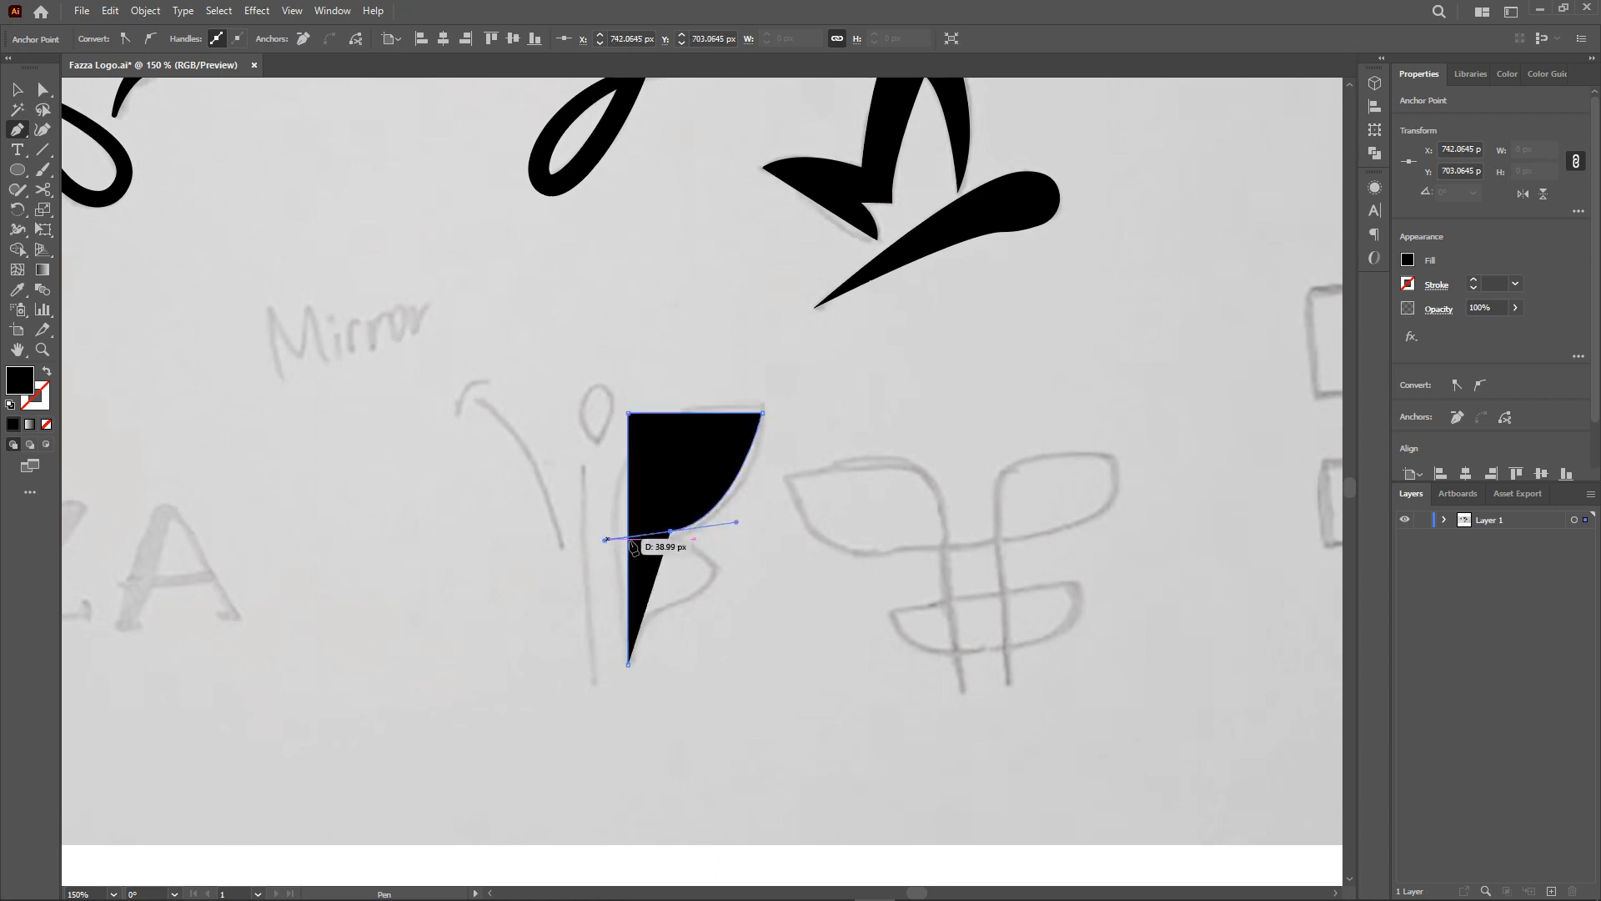
{"action": "left_click", "coordinate": [670, 531]}
{"action": "left_click", "coordinate": [715, 565]}
{"action": "left_click_drag", "start_coordinate": [669, 612], "coordinate": [643, 617]}
{"action": "left_click", "coordinate": [628, 664]}
Round the inner corners of the fourth mark's B-shaped part and adjust its top anchor with Direct Selection.
{"action": "key", "text": "a"}
{"action": "left_click", "coordinate": [628, 413]}
{"action": "left_click_drag", "start_coordinate": [641, 427], "coordinate": [715, 500]}
{"action": "left_click", "coordinate": [716, 565]}
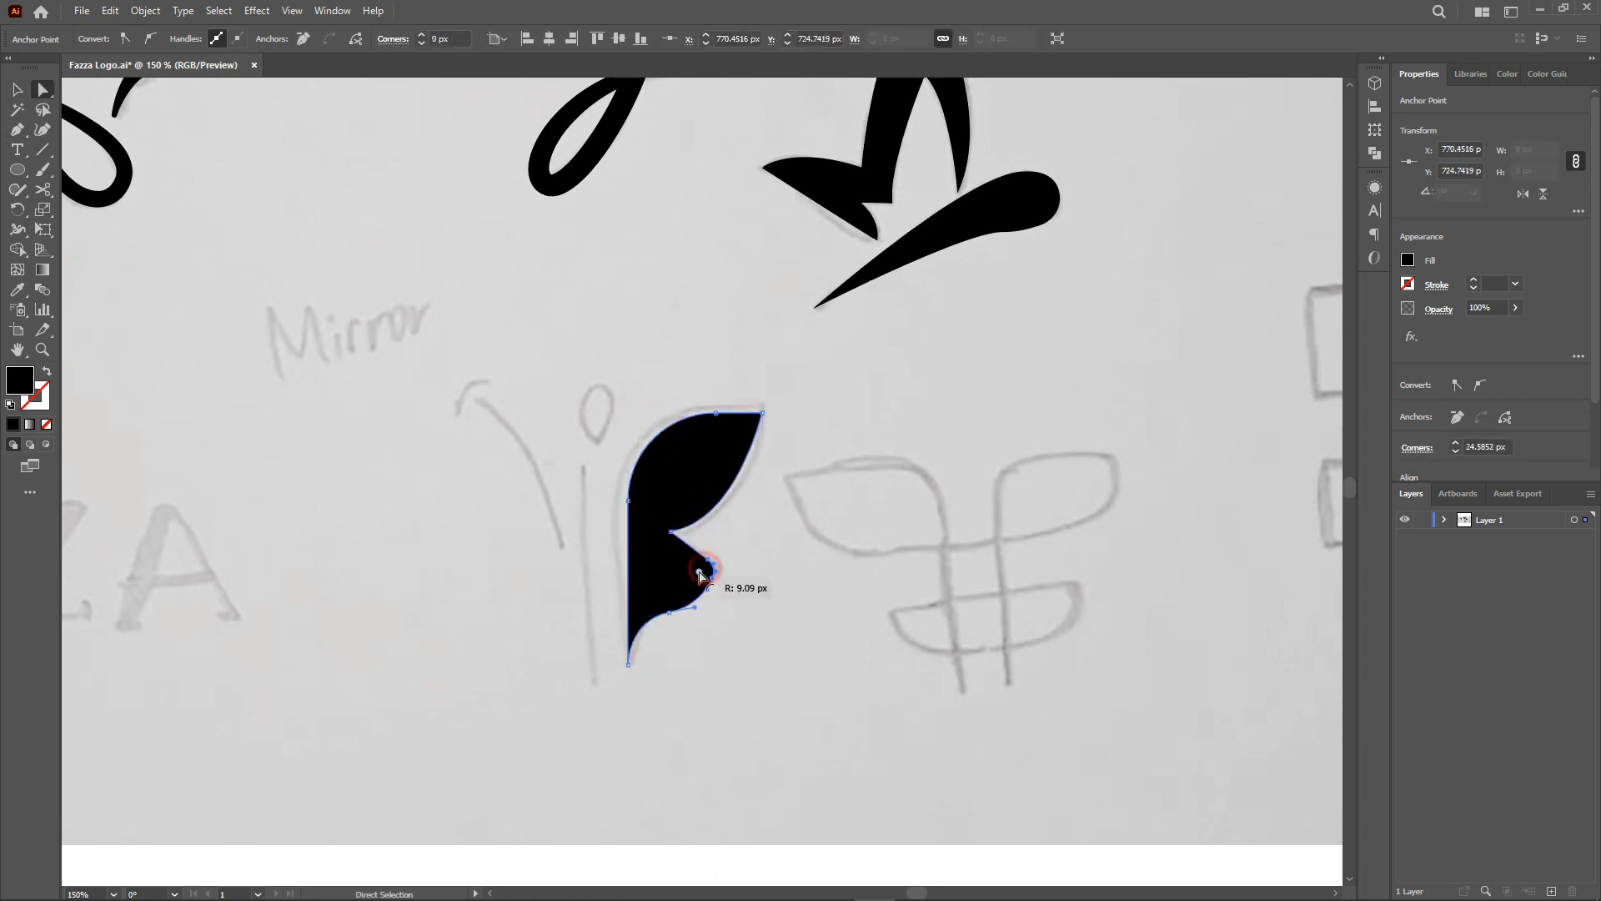
{"action": "left_click_drag", "start_coordinate": [698, 572], "coordinate": [697, 573]}
{"action": "left_click_drag", "start_coordinate": [749, 422], "coordinate": [741, 433]}
{"action": "left_click", "coordinate": [736, 622]}
Reflect a copy of the B-shaped part and move it across to form the butterfly's other half.
{"action": "key", "text": "v"}
{"action": "right_click", "coordinate": [656, 587]}
{"action": "left_click", "coordinate": [871, 543]}
{"action": "left_click_drag", "start_coordinate": [744, 565], "coordinate": [597, 564]}
Draw a small ellipse over the sketch's circle as the butterfly's head.
{"action": "left_click", "coordinate": [17, 169]}
{"action": "mouse_move", "coordinate": [603, 320]}
{"action": "left_mouse_down"}
{"action": "mouse_move", "coordinate": [636, 366]}
{"action": "mouse_move", "coordinate": [625, 419]}
{"action": "left_mouse_up"}
{"action": "key", "text": "v"}
{"action": "left_click", "coordinate": [705, 351]}
Switch to a stroke and draw the fifth mark's upper and lower angular paths with the Pen tool.
{"action": "left_click_drag", "start_coordinate": [1120, 750], "coordinate": [760, 757]}
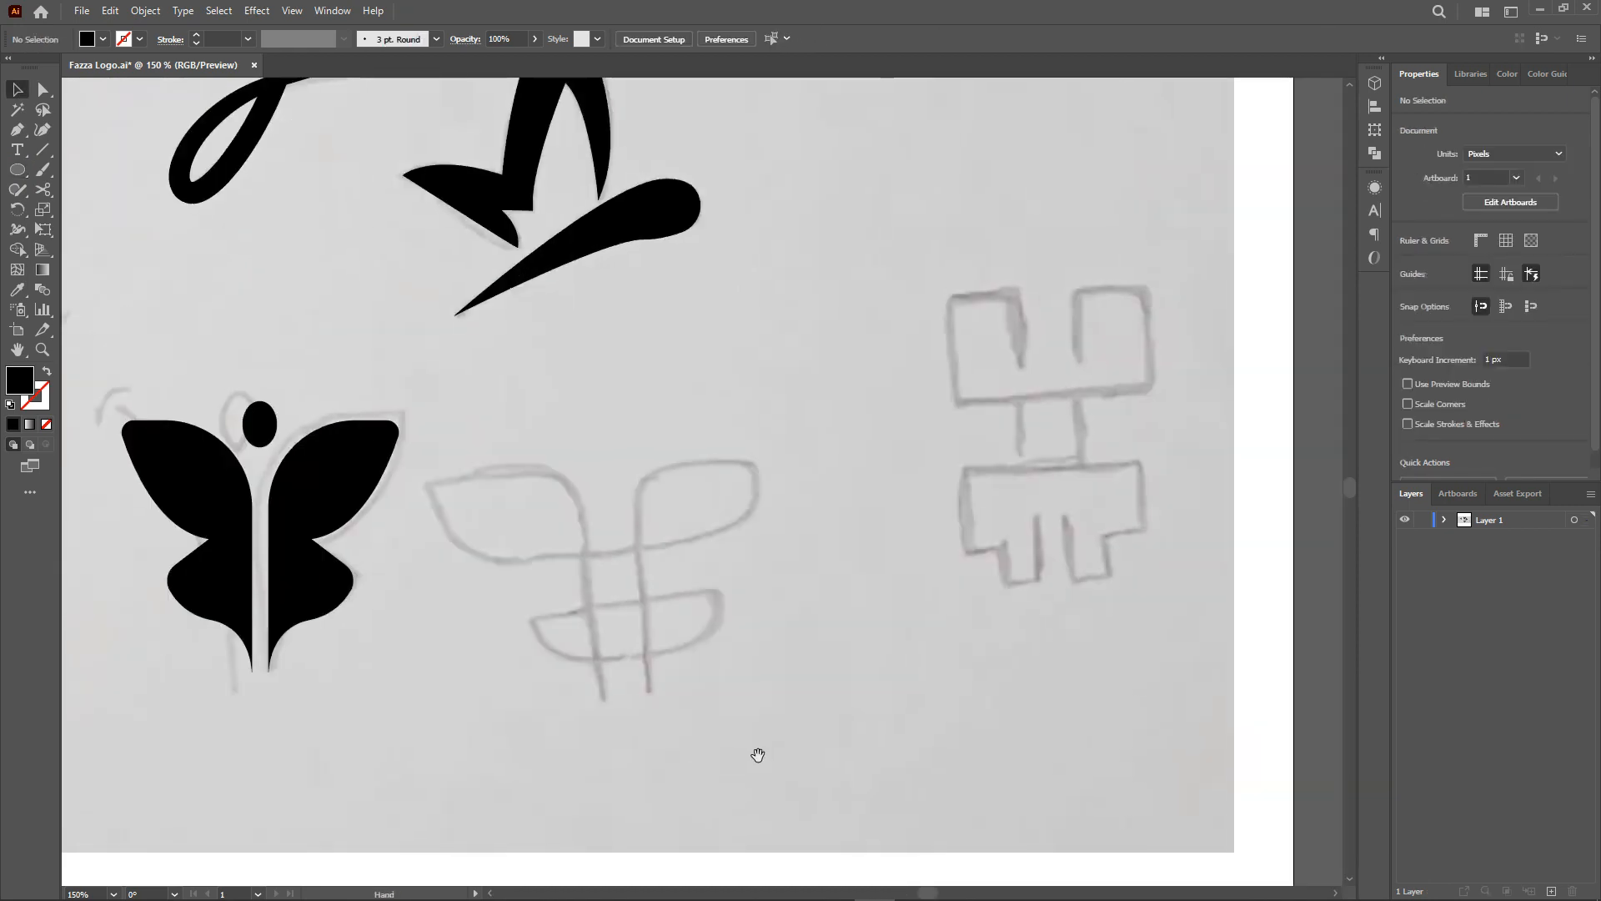
{"action": "key", "text": "p"}
{"action": "key", "text": "shift+x"}
{"action": "left_click", "coordinate": [756, 469]}
{"action": "left_click", "coordinate": [755, 542]}
{"action": "left_click", "coordinate": [626, 542]}
{"action": "key", "text": "Escape"}
{"action": "left_click", "coordinate": [626, 601]}
{"action": "left_click", "coordinate": [721, 601]}
{"action": "left_click", "coordinate": [721, 645]}
{"action": "left_click", "coordinate": [648, 645]}
Round the corners of the fifth mark's upper and lower paths with Direct Selection.
{"action": "key", "text": "a"}
{"action": "left_click", "coordinate": [755, 542]}
{"action": "left_click_drag", "start_coordinate": [659, 481], "coordinate": [702, 524]}
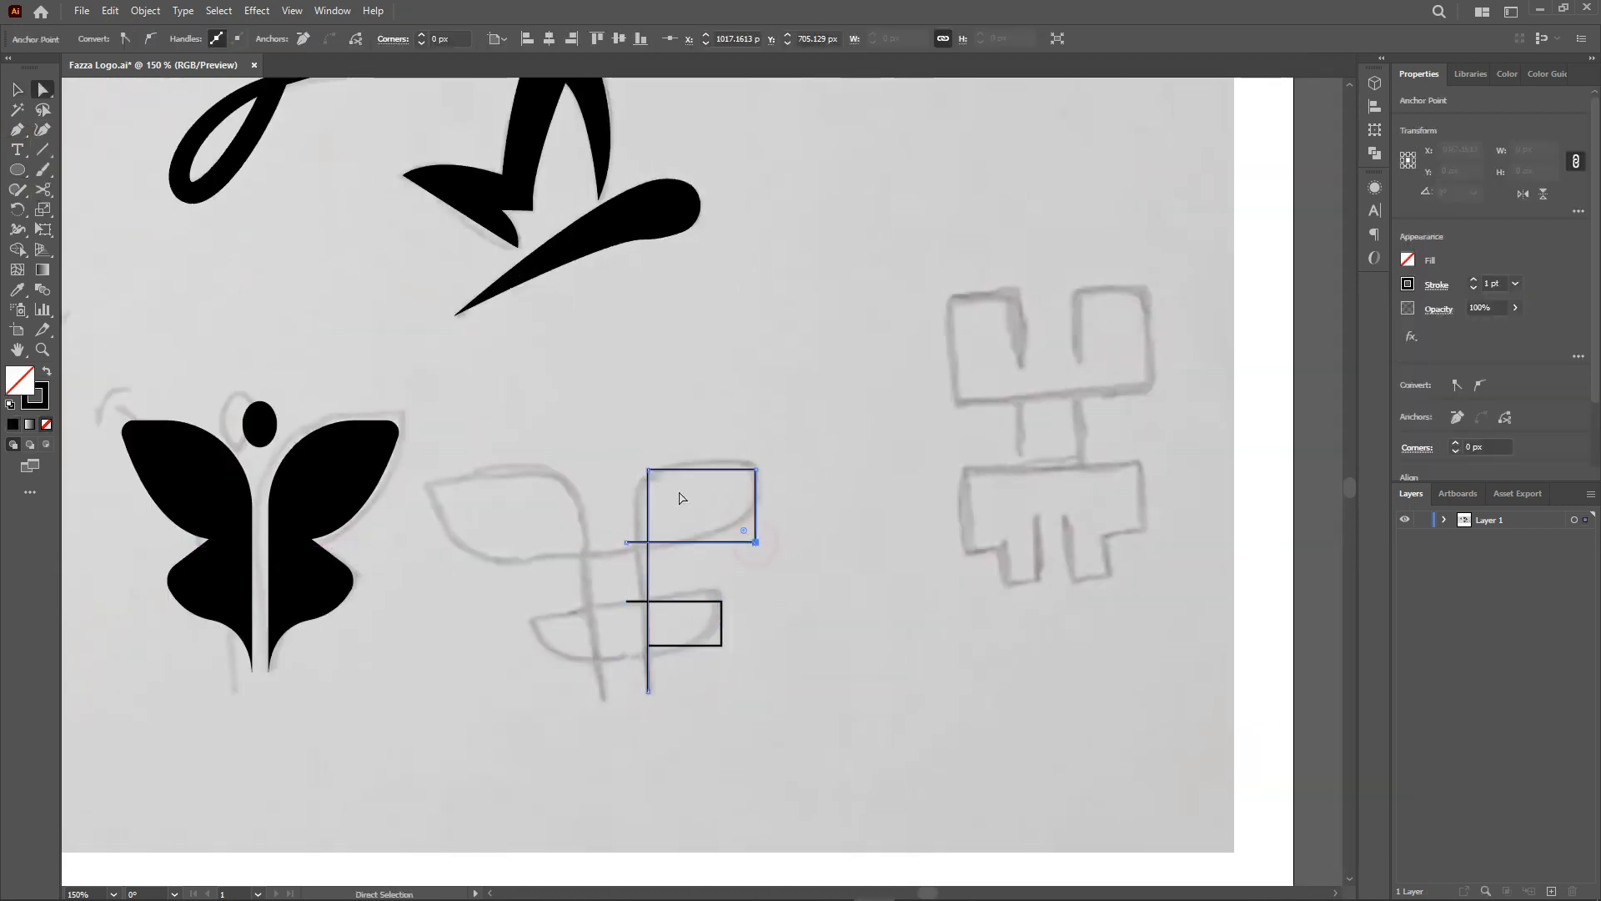
{"action": "left_click_drag", "start_coordinate": [711, 634], "coordinate": [679, 604]}
{"action": "left_click", "coordinate": [723, 689]}
{"action": "key", "text": "v"}
Reflect a copy of the fifth mark's paths and move it across to mirror the shape.
{"action": "left_click_drag", "start_coordinate": [727, 699], "coordinate": [621, 534]}
{"action": "right_click", "coordinate": [648, 541]}
{"action": "left_click", "coordinate": [859, 497]}
{"action": "left_click", "coordinate": [731, 570]}
{"action": "left_click_drag", "start_coordinate": [733, 572], "coordinate": [620, 572]}
Select all of the fifth mark's paths and set their stroke weight to 8 pt.
{"action": "left_click_drag", "start_coordinate": [761, 726], "coordinate": [551, 535]}
{"action": "left_click", "coordinate": [197, 35]}
{"action": "left_click", "coordinate": [863, 532]}
Draw the left half of the sixth, blocky mark as a stroked path with the Pen tool.
{"action": "left_click_drag", "start_coordinate": [1063, 677], "coordinate": [842, 709]}
{"action": "key", "text": "p"}
{"action": "left_click", "coordinate": [800, 395]}
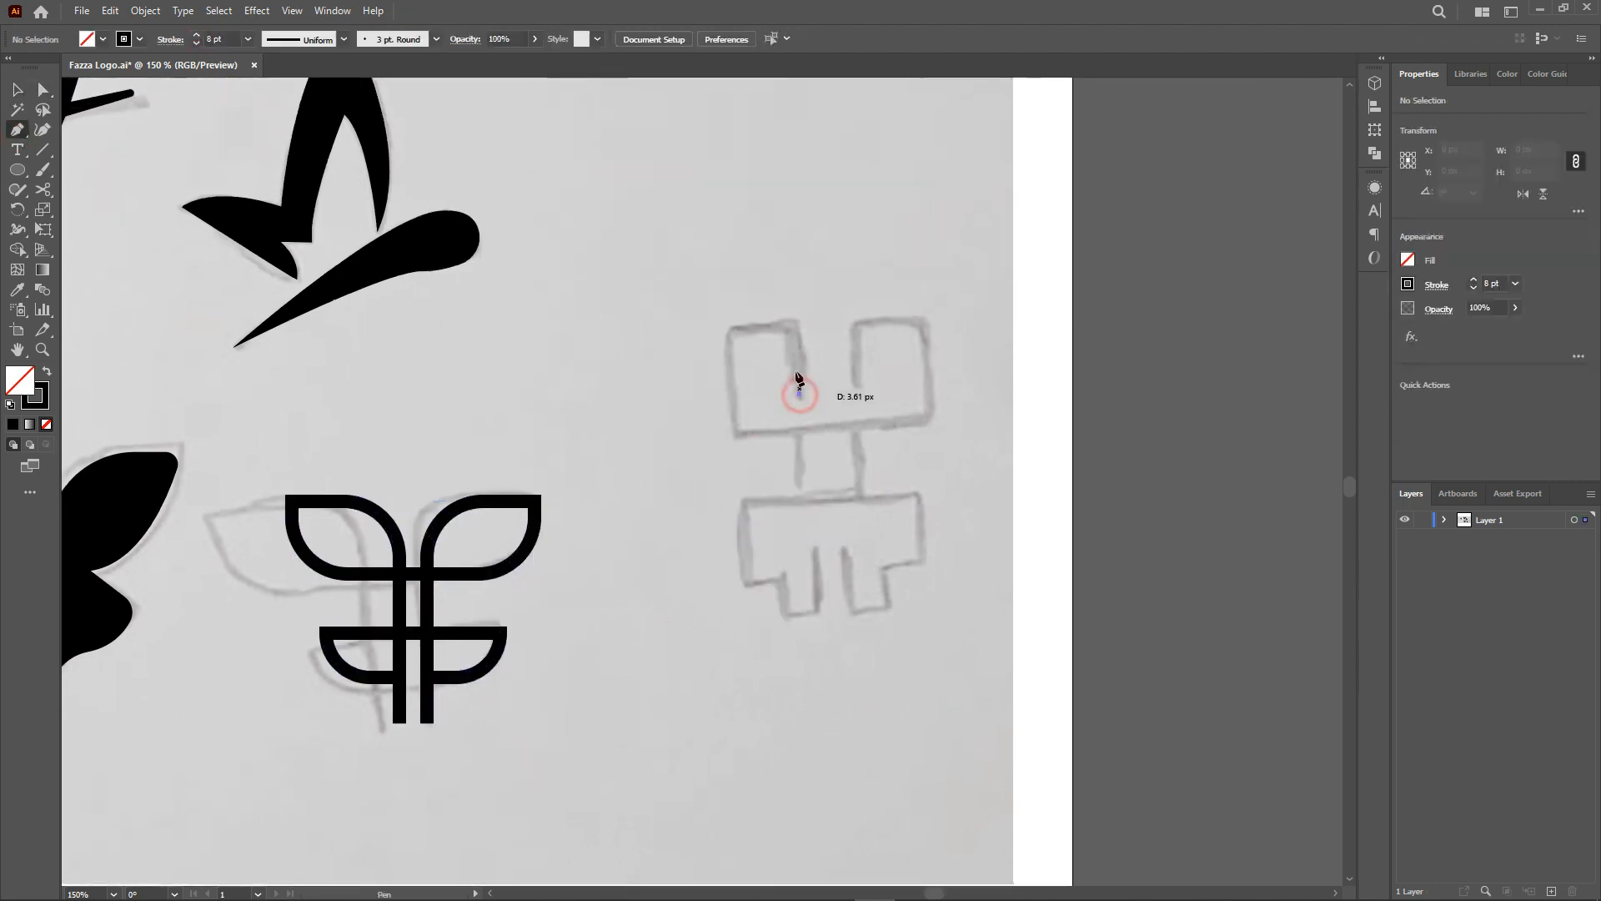
{"action": "left_click", "coordinate": [800, 335], "text": "shift"}
{"action": "left_click", "coordinate": [727, 335], "text": "shift"}
{"action": "left_click", "coordinate": [727, 435], "text": "shift"}
{"action": "left_click", "coordinate": [829, 432], "text": "shift"}
{"action": "left_click", "coordinate": [822, 467], "text": "ctrl"}
{"action": "left_click", "coordinate": [830, 501]}
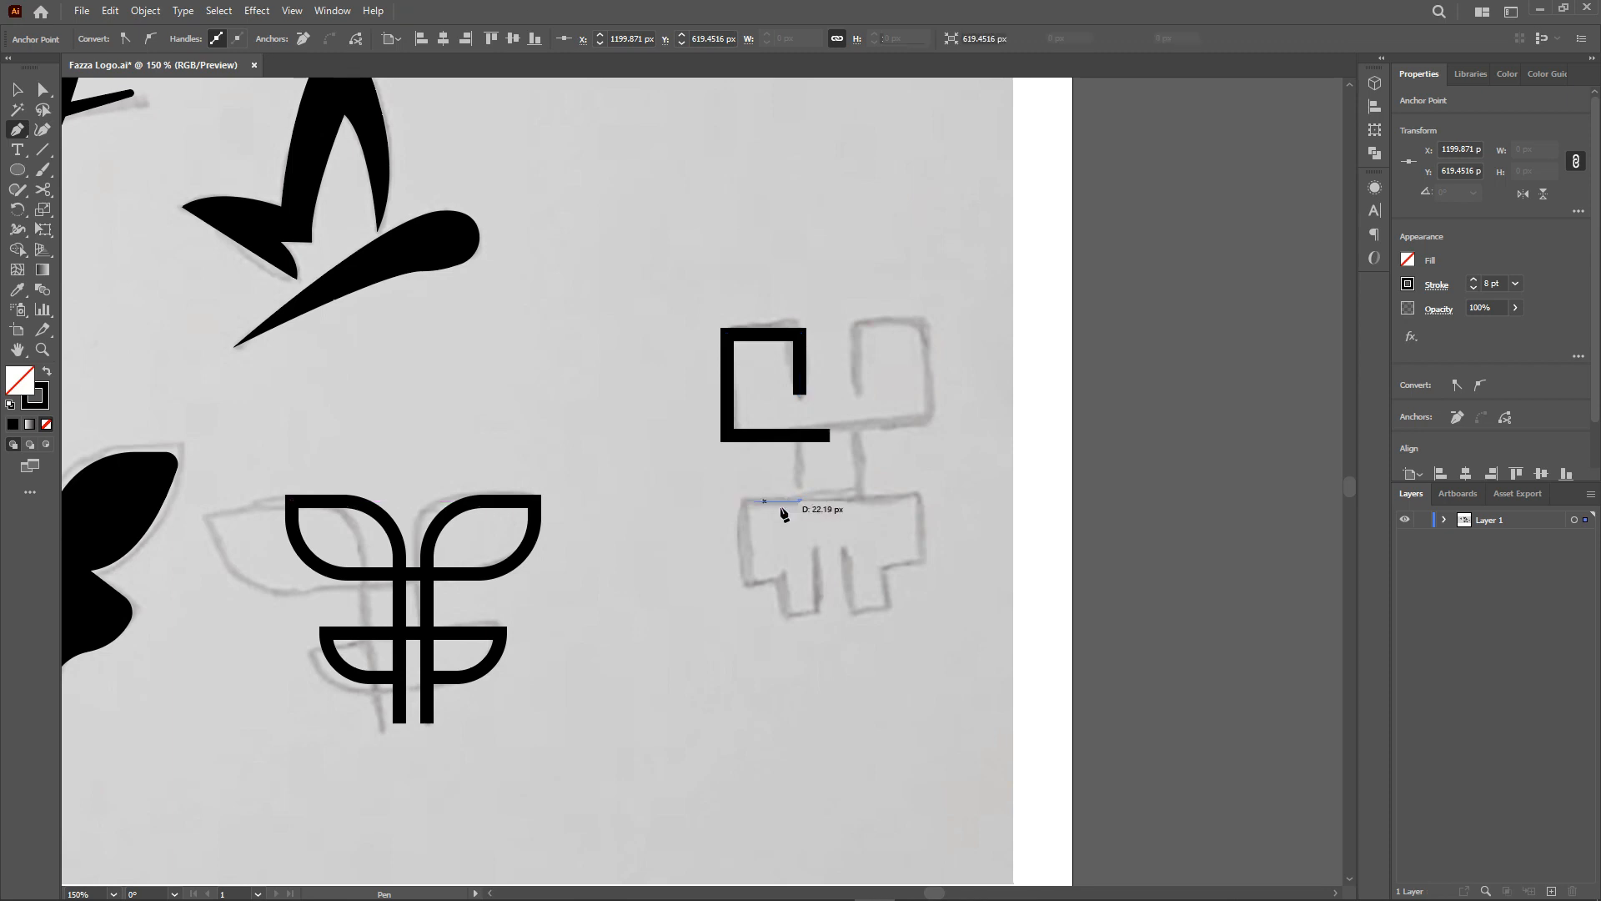
{"action": "left_click", "coordinate": [744, 502]}
{"action": "left_click", "coordinate": [744, 584]}
{"action": "left_click", "coordinate": [782, 584]}
{"action": "left_click", "coordinate": [781, 612]}
{"action": "left_click", "coordinate": [830, 612], "text": "shift"}
{"action": "left_click", "coordinate": [830, 557], "text": "shift"}
Shift the half's two right-side anchors outward with Direct Selection.
{"action": "key", "text": "v"}
{"action": "key", "text": "a"}
{"action": "left_click_drag", "start_coordinate": [829, 501], "coordinate": [859, 501]}
{"action": "left_click_drag", "start_coordinate": [830, 435], "coordinate": [860, 434]}
Reflect a copy of the half and move it across to complete the sixth mark.
{"action": "key", "text": "v"}
{"action": "left_click", "coordinate": [814, 502], "text": "shift"}
{"action": "right_click", "coordinate": [738, 435]}
{"action": "mouse_move", "coordinate": [800, 700]}
{"action": "left_click", "coordinate": [954, 761]}
{"action": "left_click", "coordinate": [724, 542]}
{"action": "left_click_drag", "start_coordinate": [739, 533], "coordinate": [854, 505]}
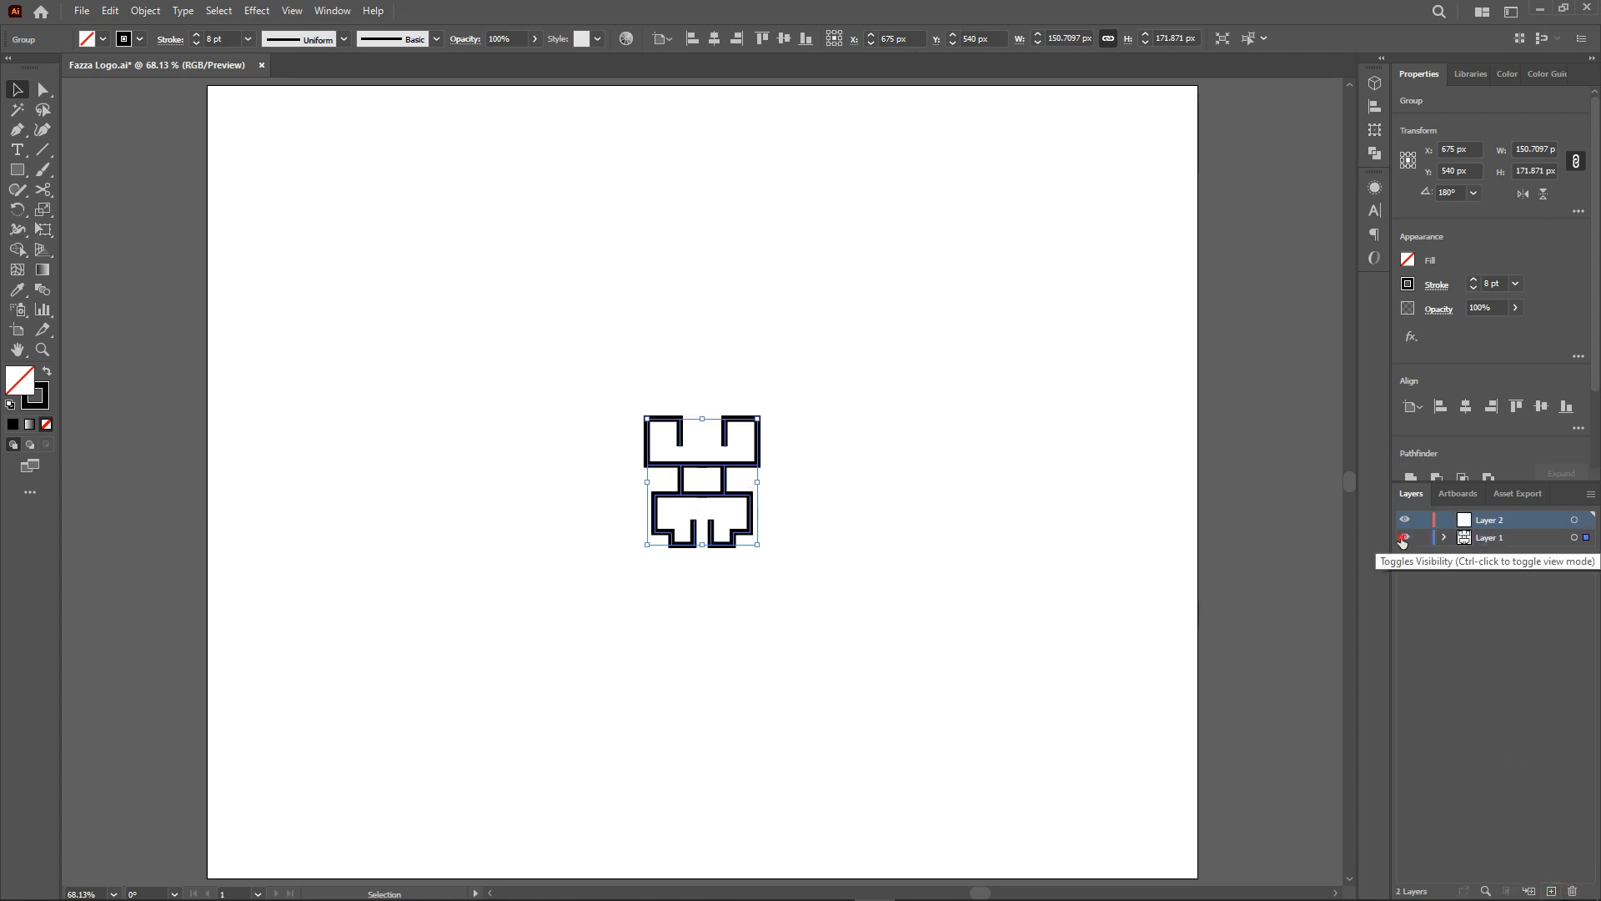
Hide the sketch layer and draw a square about 639 px wide with a 1 pt stroke.
{"action": "left_click", "coordinate": [1404, 538]}
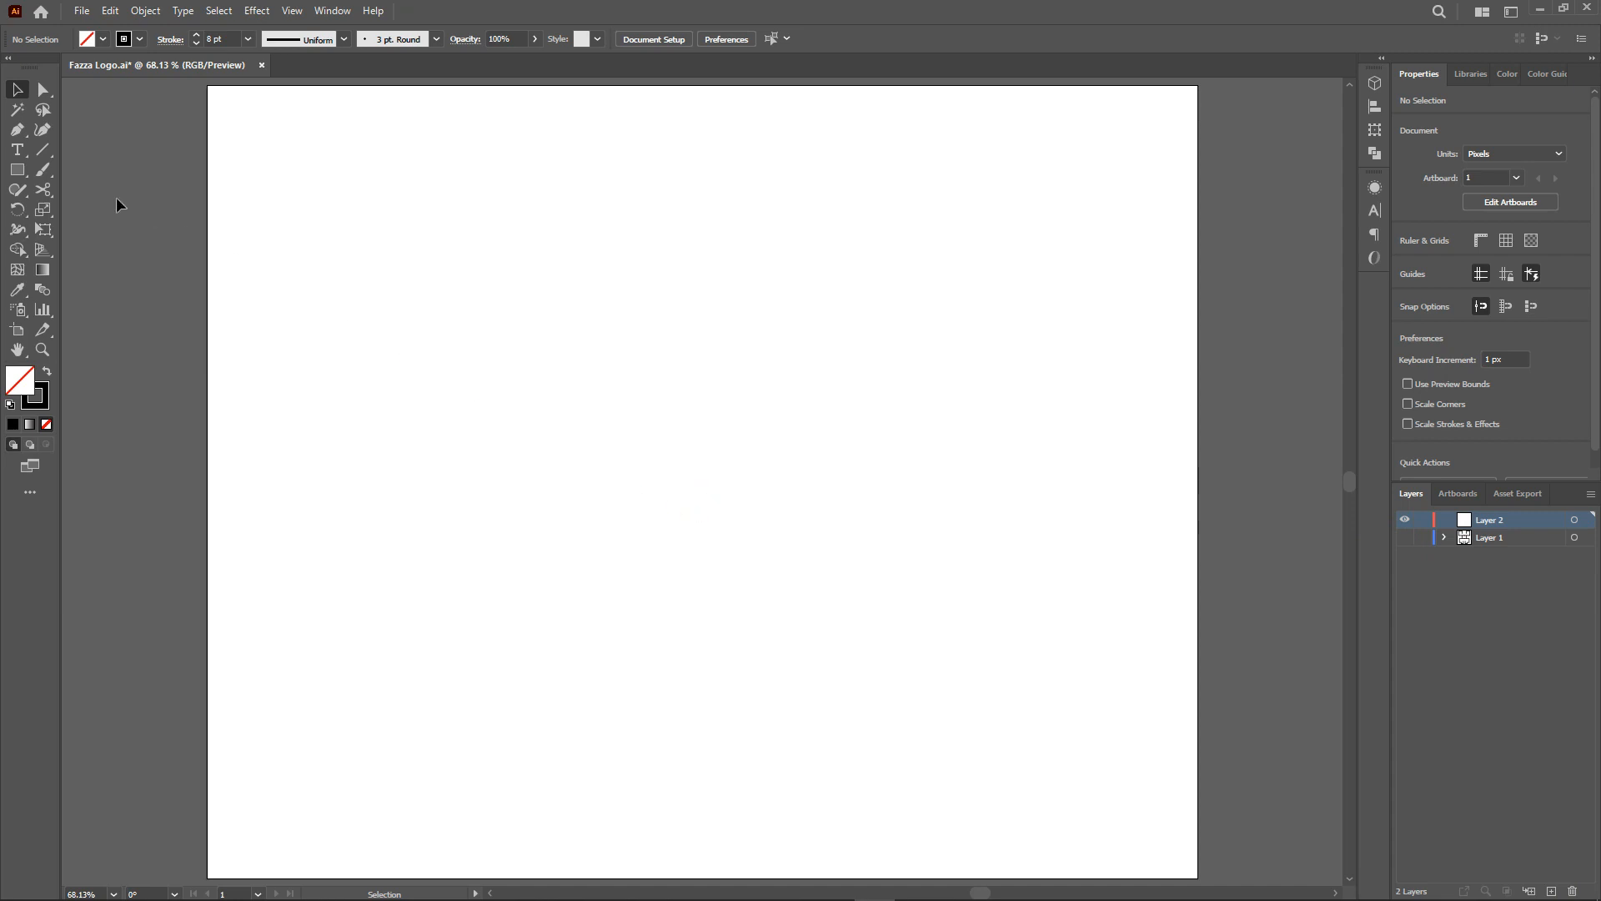
{"action": "left_click", "coordinate": [24, 176]}
{"action": "left_click_drag", "start_coordinate": [492, 241], "coordinate": [962, 711]}
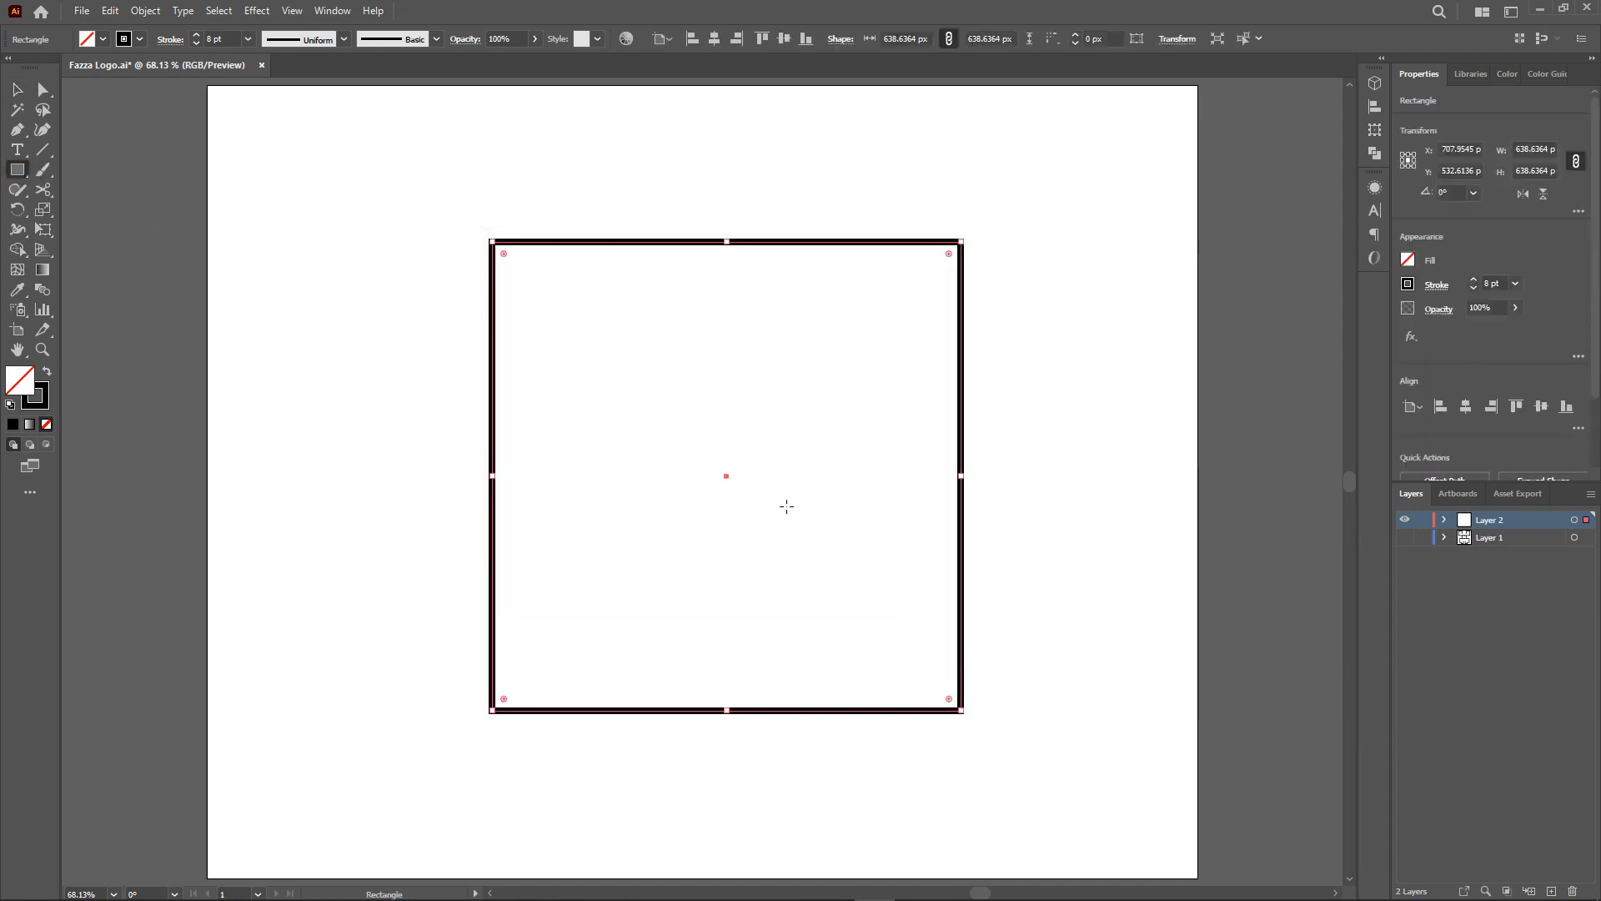
{"action": "left_click", "coordinate": [248, 40]}
{"action": "left_click", "coordinate": [268, 113]}
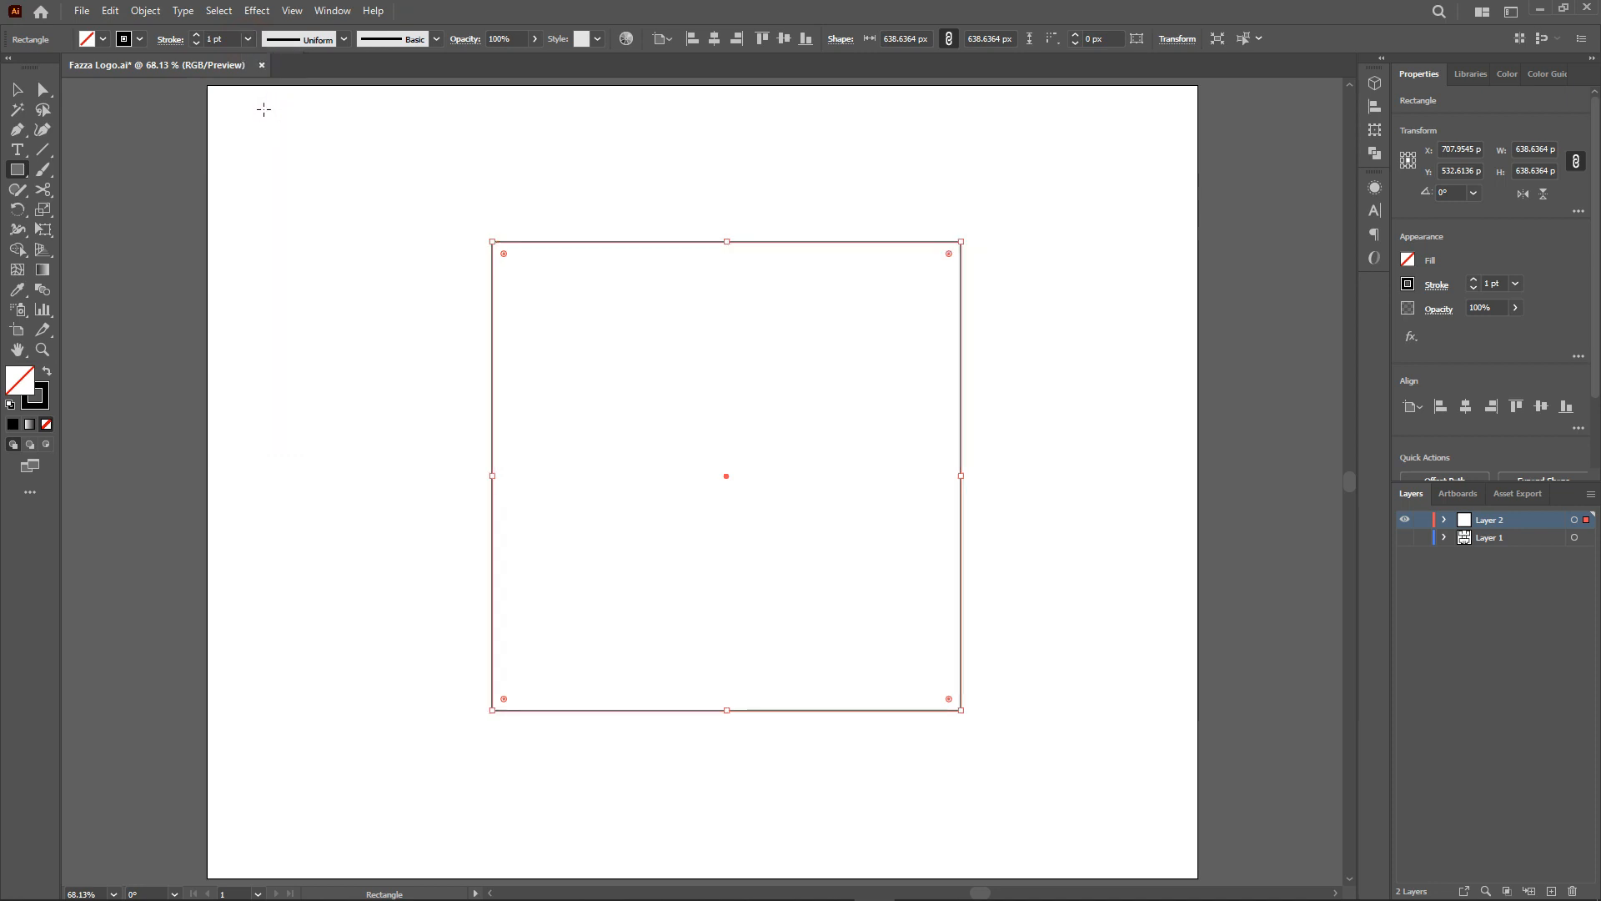
Split the square into a grid of 10 rows and 10 columns.
{"action": "left_click", "coordinate": [149, 15]}
{"action": "mouse_move", "coordinate": [268, 411]}
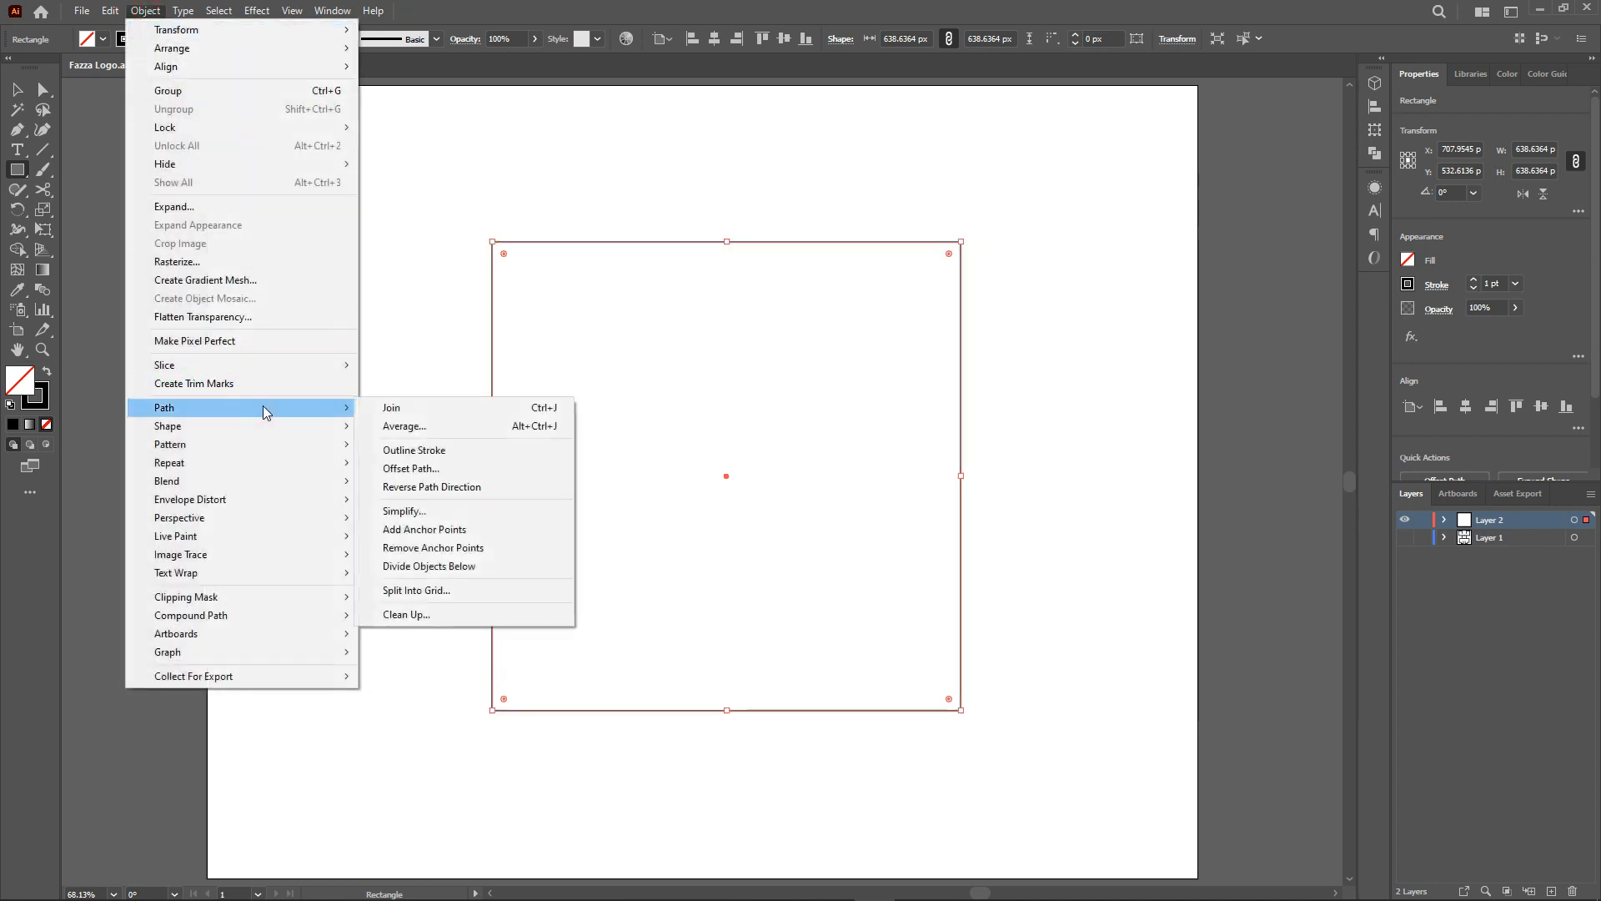
{"action": "left_click", "coordinate": [475, 592]}
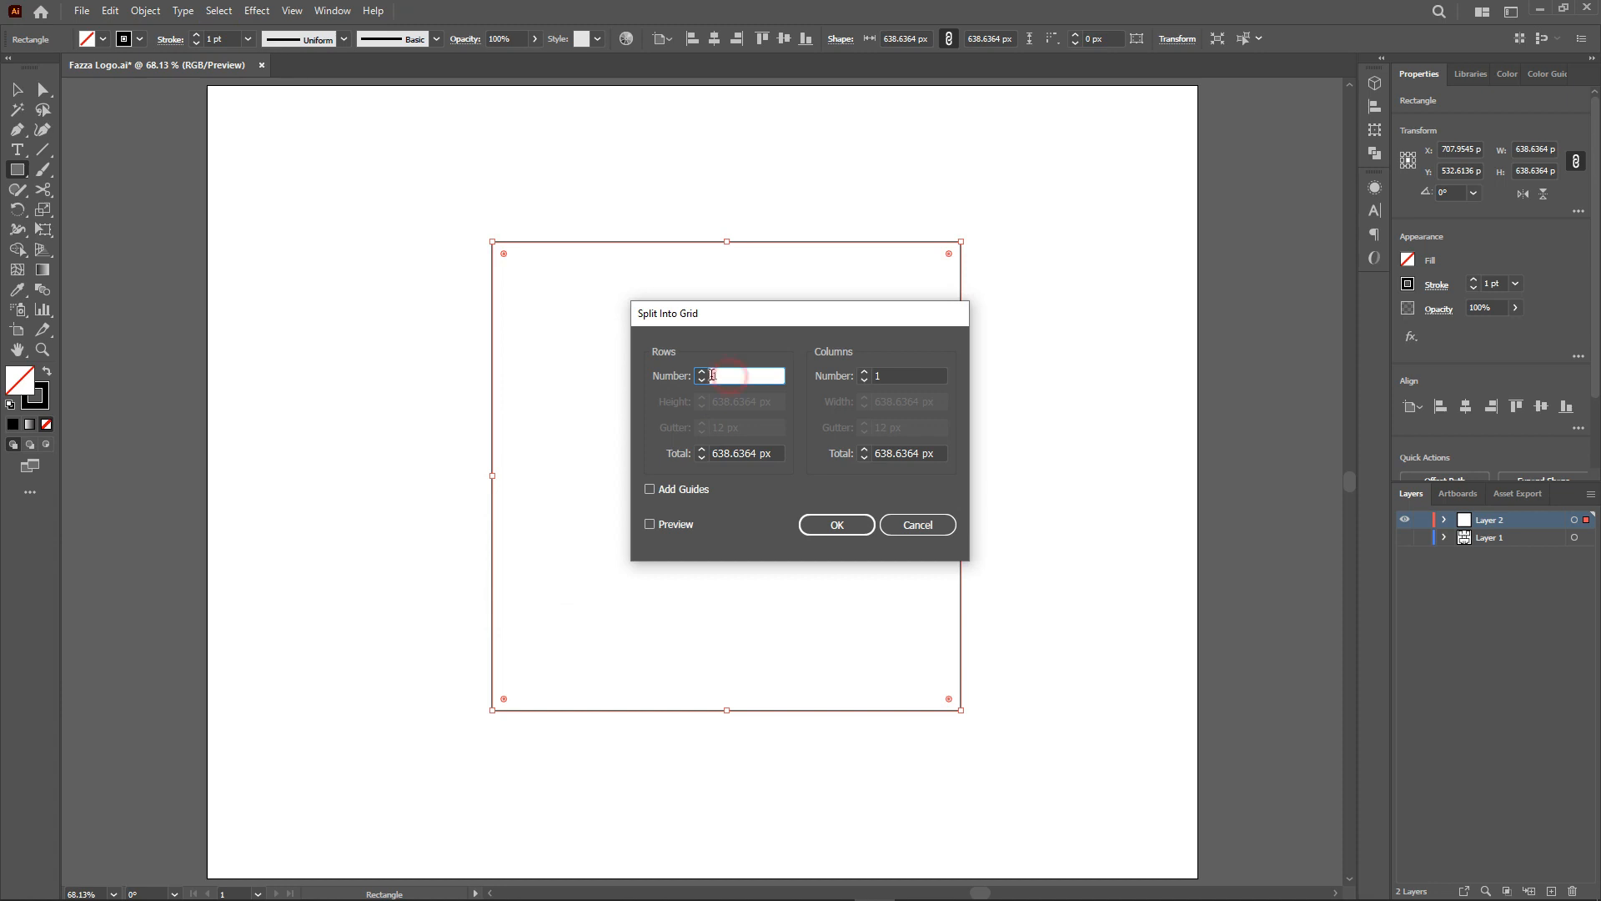
{"action": "type", "text": "10"}
{"action": "left_click", "coordinate": [925, 372]}
{"action": "type", "text": "10"}
{"action": "left_click", "coordinate": [650, 524]}
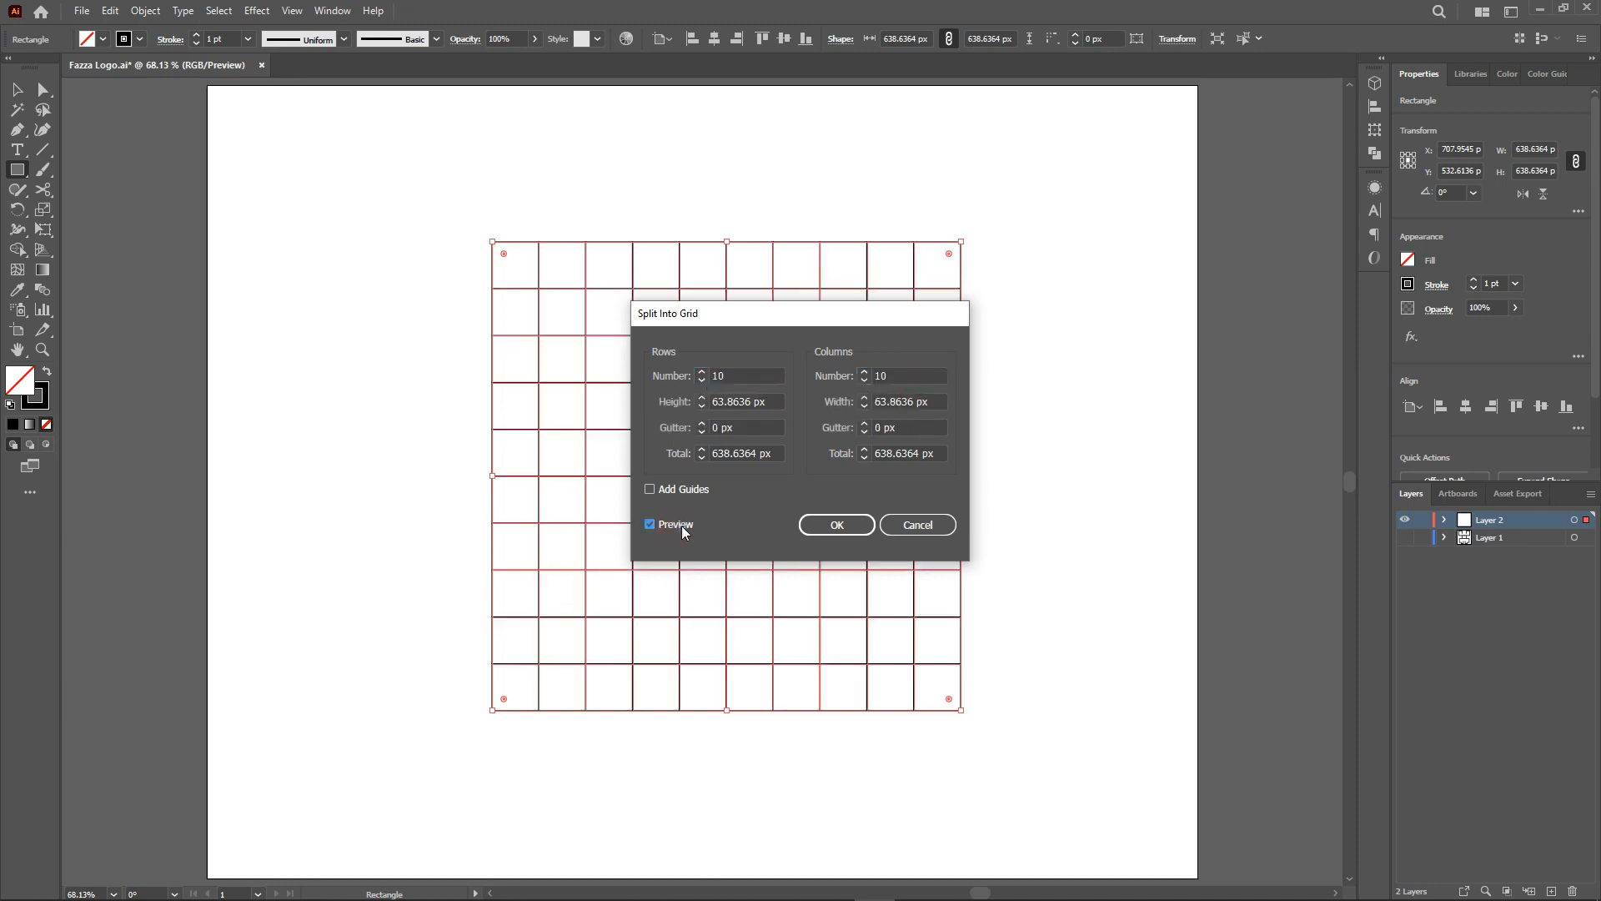
{"action": "left_click", "coordinate": [837, 525]}
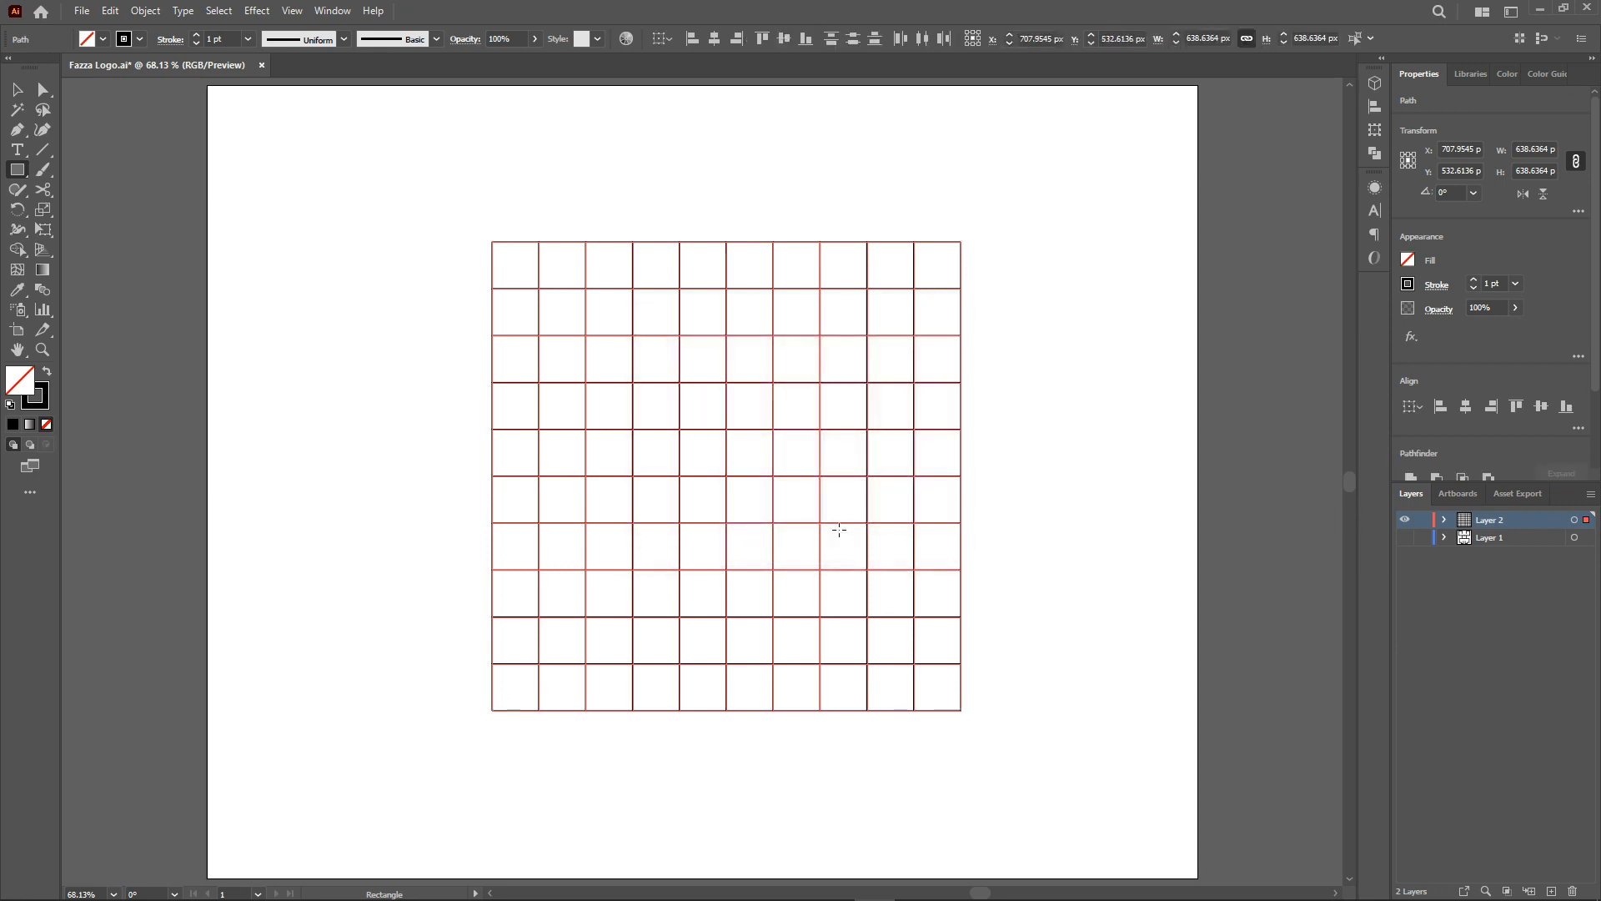
{"action": "left_click", "coordinate": [1423, 521]}
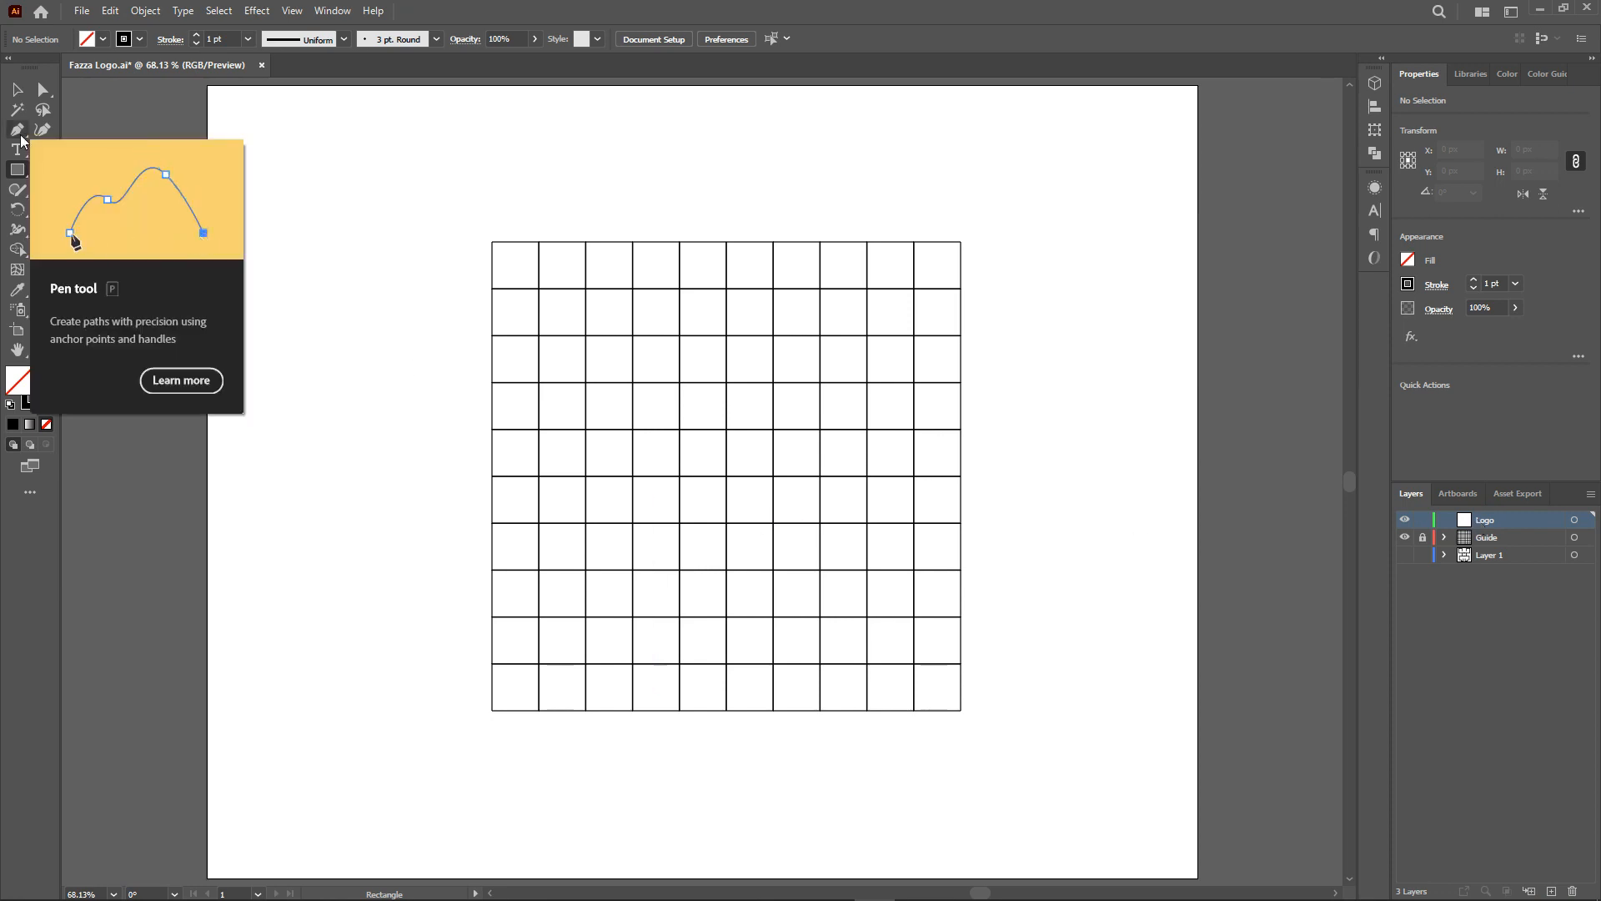
Draw a squared hook path along the grid lines with the Pen tool.
{"action": "left_click", "coordinate": [726, 430]}
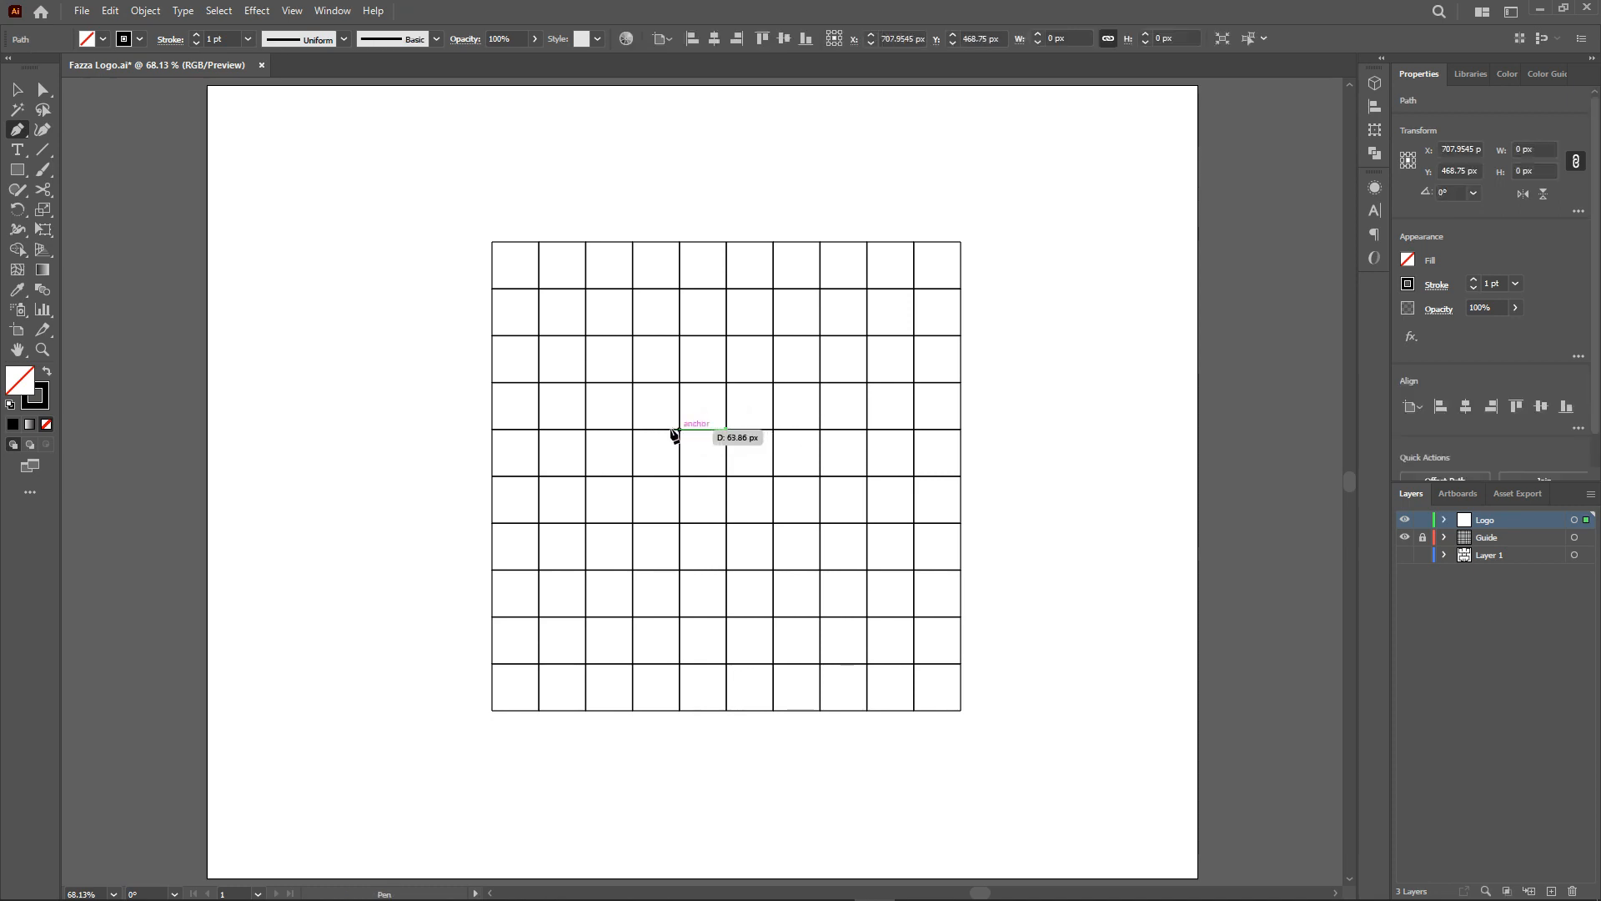
{"action": "left_click", "coordinate": [586, 430]}
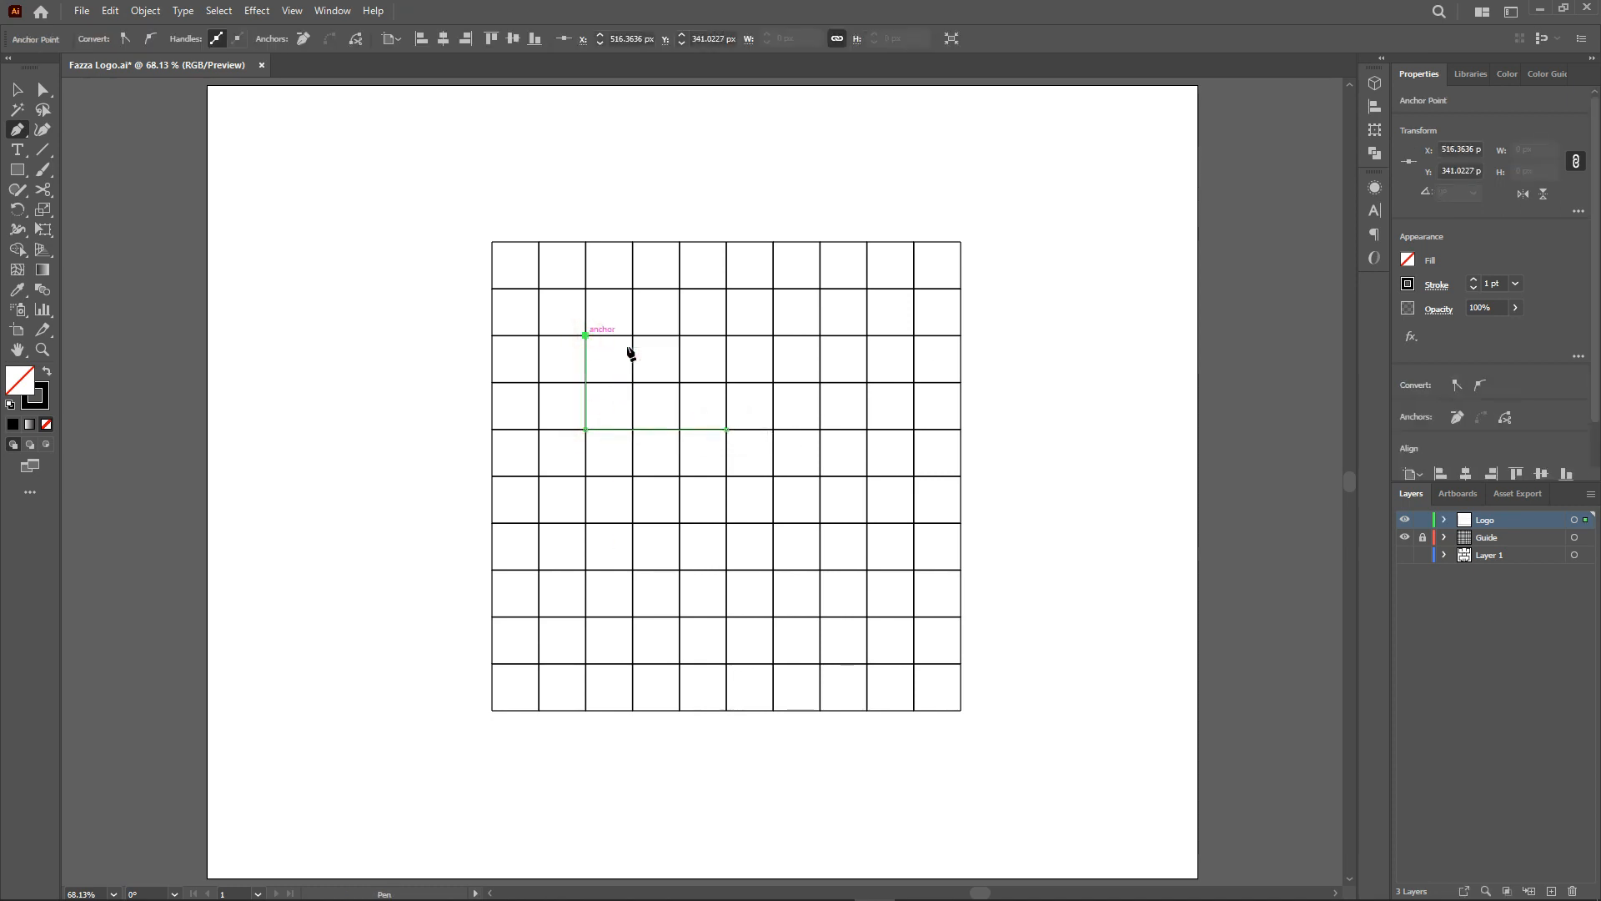
{"action": "left_click", "coordinate": [680, 335]}
{"action": "left_click", "coordinate": [679, 406]}
{"action": "key", "text": "v"}
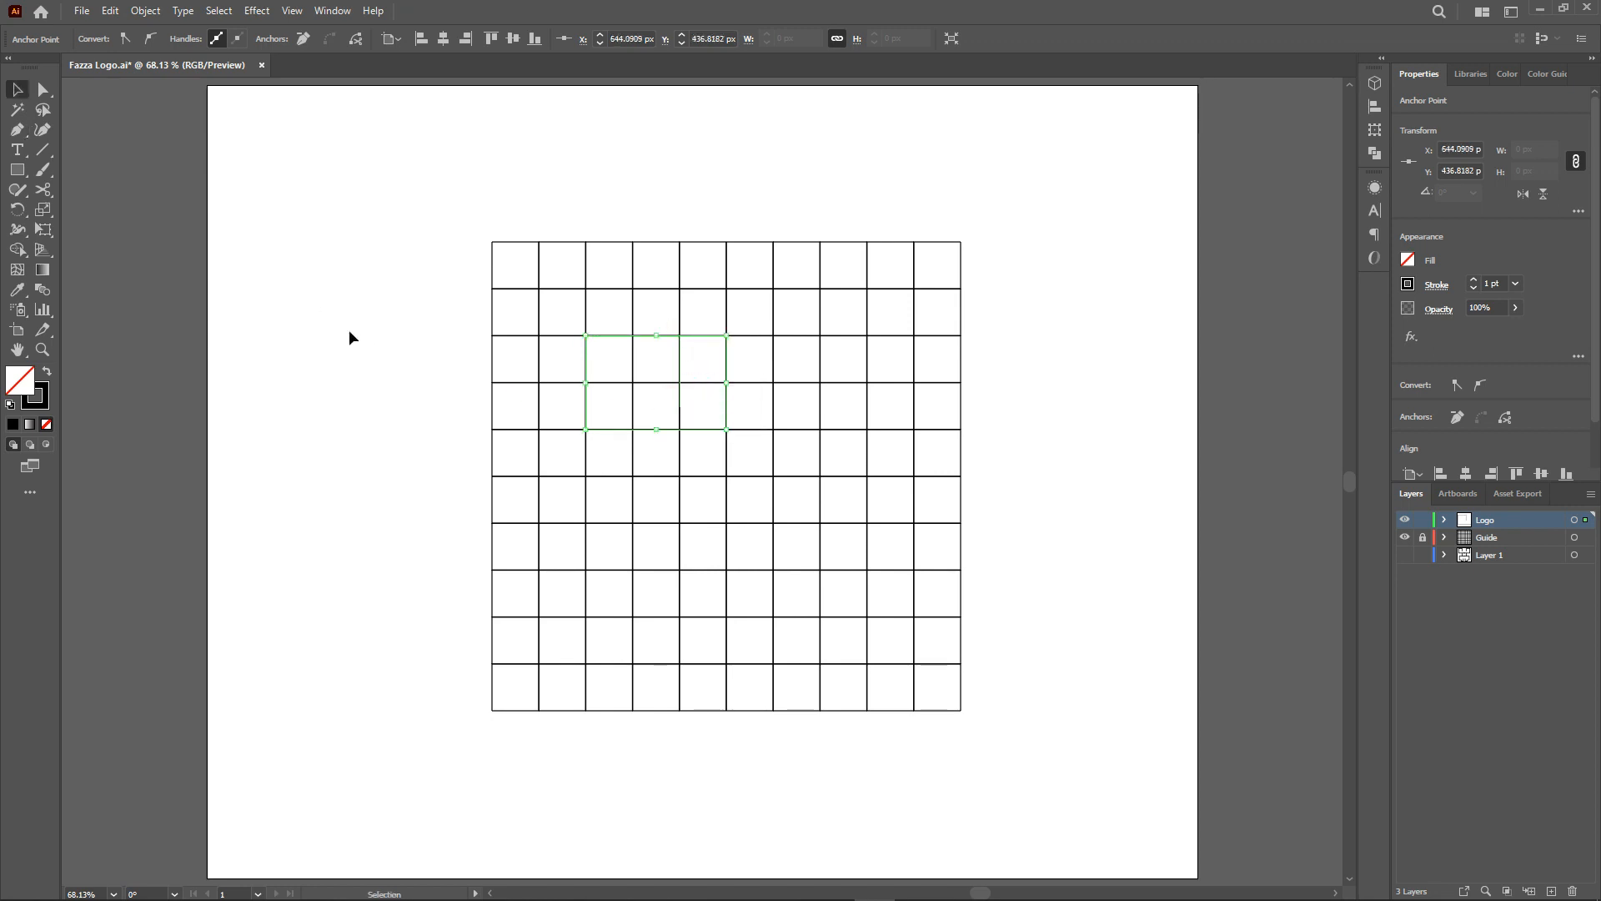
Set the hook path's stroke weight to 14 pt.
{"action": "left_click", "coordinate": [606, 425]}
{"action": "left_click", "coordinate": [629, 431]}
{"action": "left_click", "coordinate": [247, 39]}
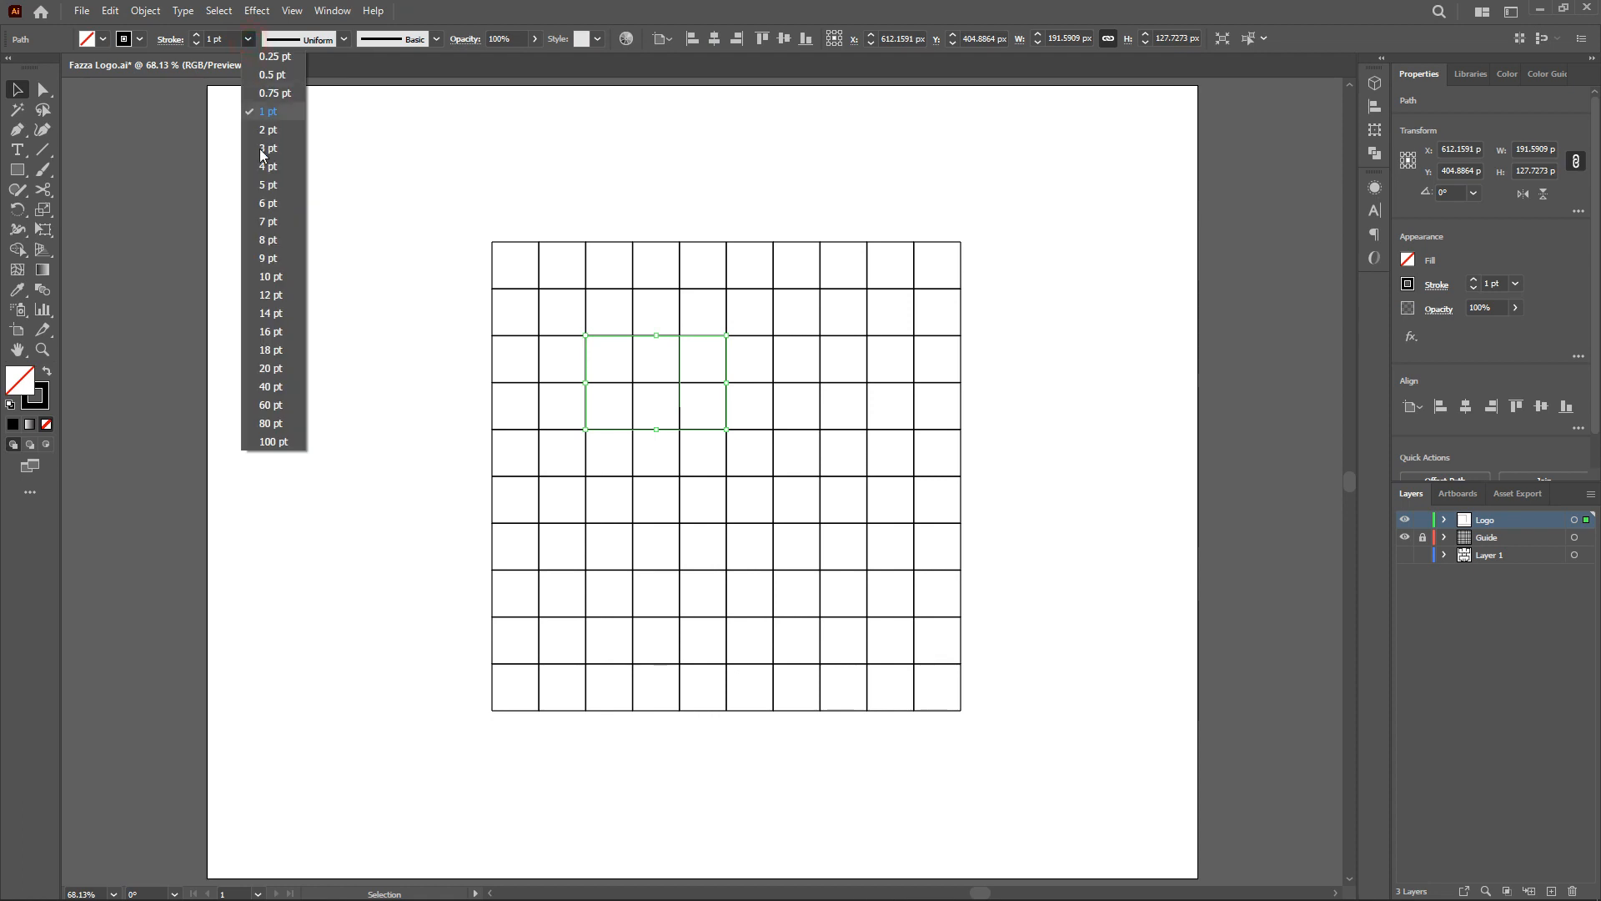
{"action": "left_click", "coordinate": [268, 314]}
{"action": "left_click", "coordinate": [272, 315]}
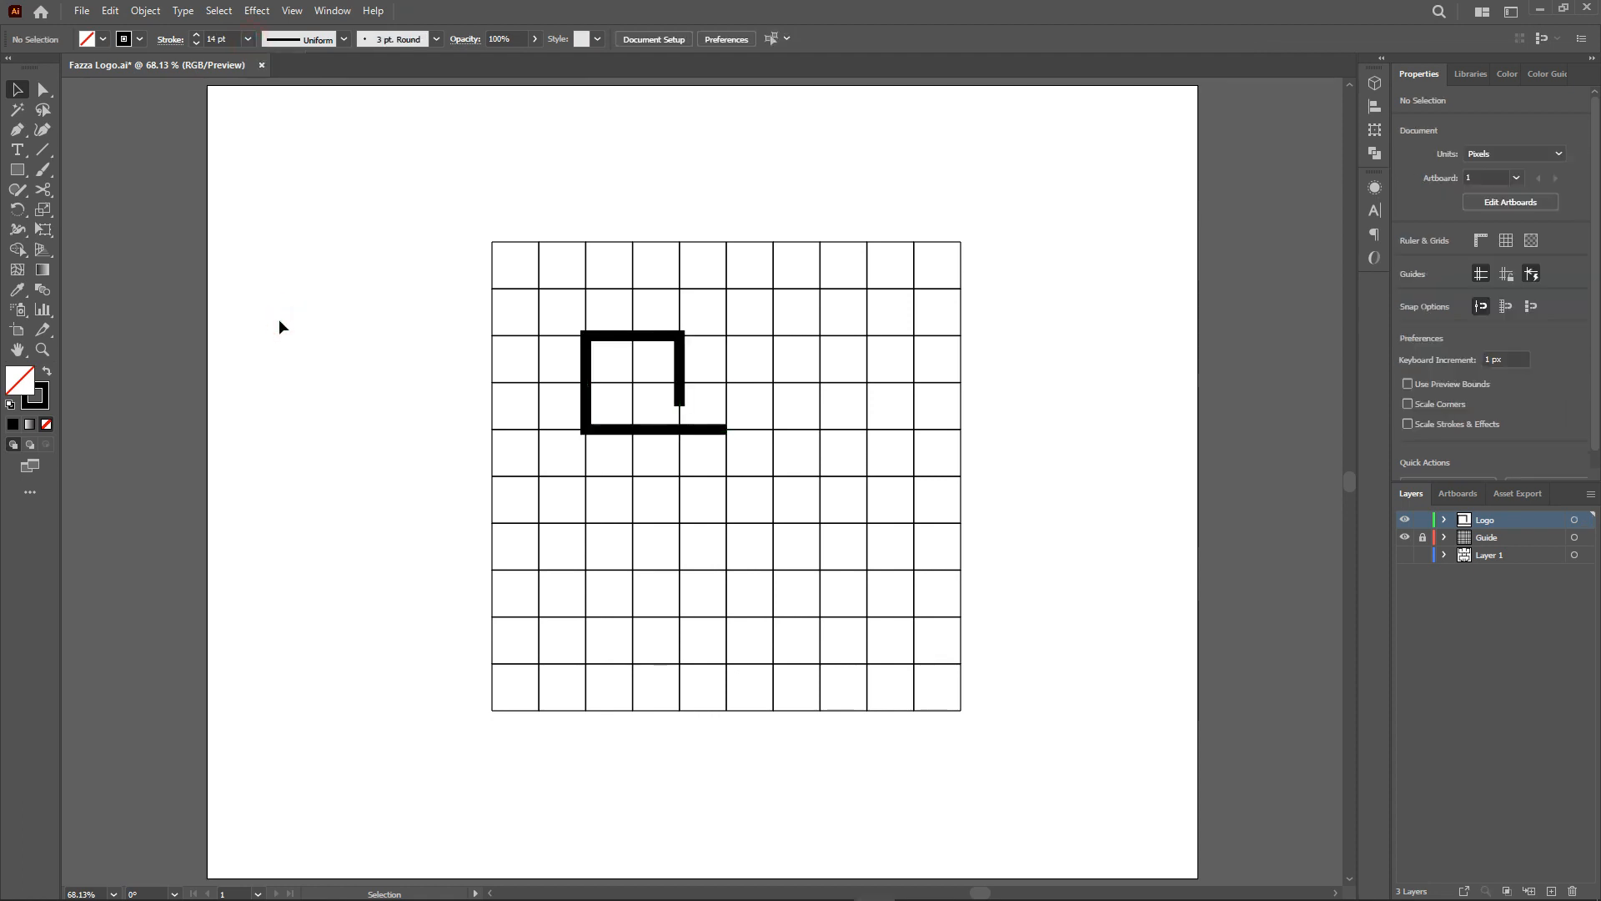
Draw the stem and lower lobe path beneath the hook along the grid with the Pen tool.
{"action": "key", "text": "ctrl+1"}
{"action": "key", "text": "p"}
{"action": "left_click", "coordinate": [687, 414]}
{"action": "left_click", "coordinate": [688, 621]}
{"action": "left_click", "coordinate": [653, 621]}
{"action": "left_click", "coordinate": [653, 553]}
{"action": "left_click", "coordinate": [583, 553]}
{"action": "left_click", "coordinate": [583, 448]}
{"action": "left_click", "coordinate": [653, 449]}
Shorten the hook's bottom line end with Direct Selection.
{"action": "key", "text": "v"}
{"action": "left_click", "coordinate": [755, 417]}
{"action": "key", "text": "a"}
{"action": "left_click_drag", "start_coordinate": [755, 417], "coordinate": [735, 420]}
Reflect a copy of both paths and move it to form the right half of the butterfly.
{"action": "left_click", "coordinate": [557, 345]}
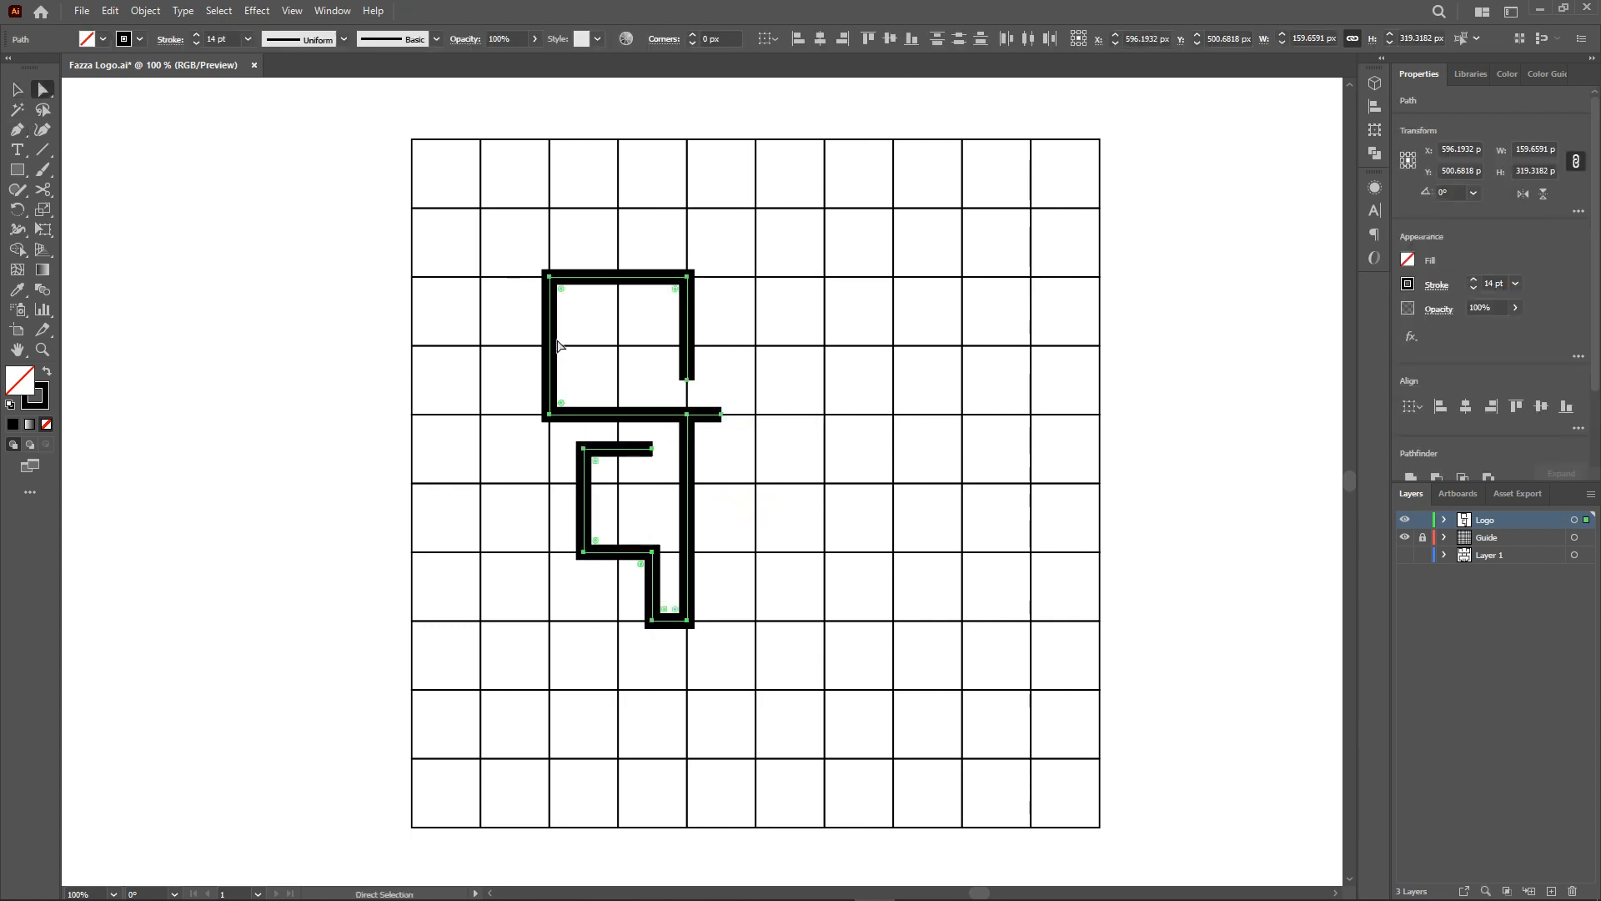
{"action": "right_click", "coordinate": [556, 344]}
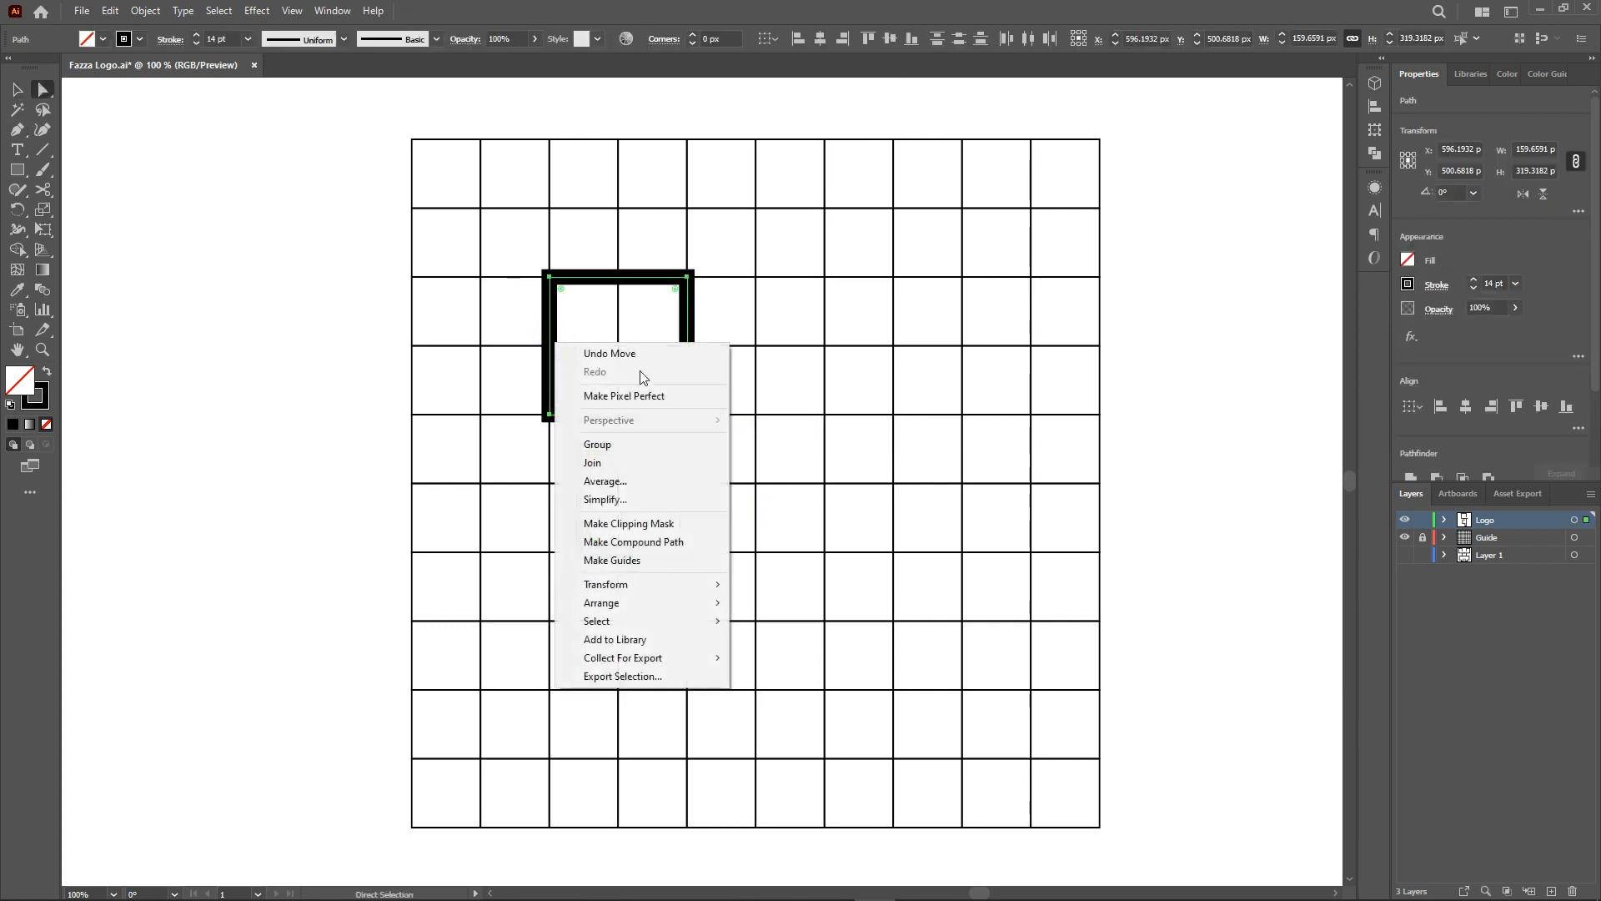
{"action": "mouse_move", "coordinate": [689, 587]}
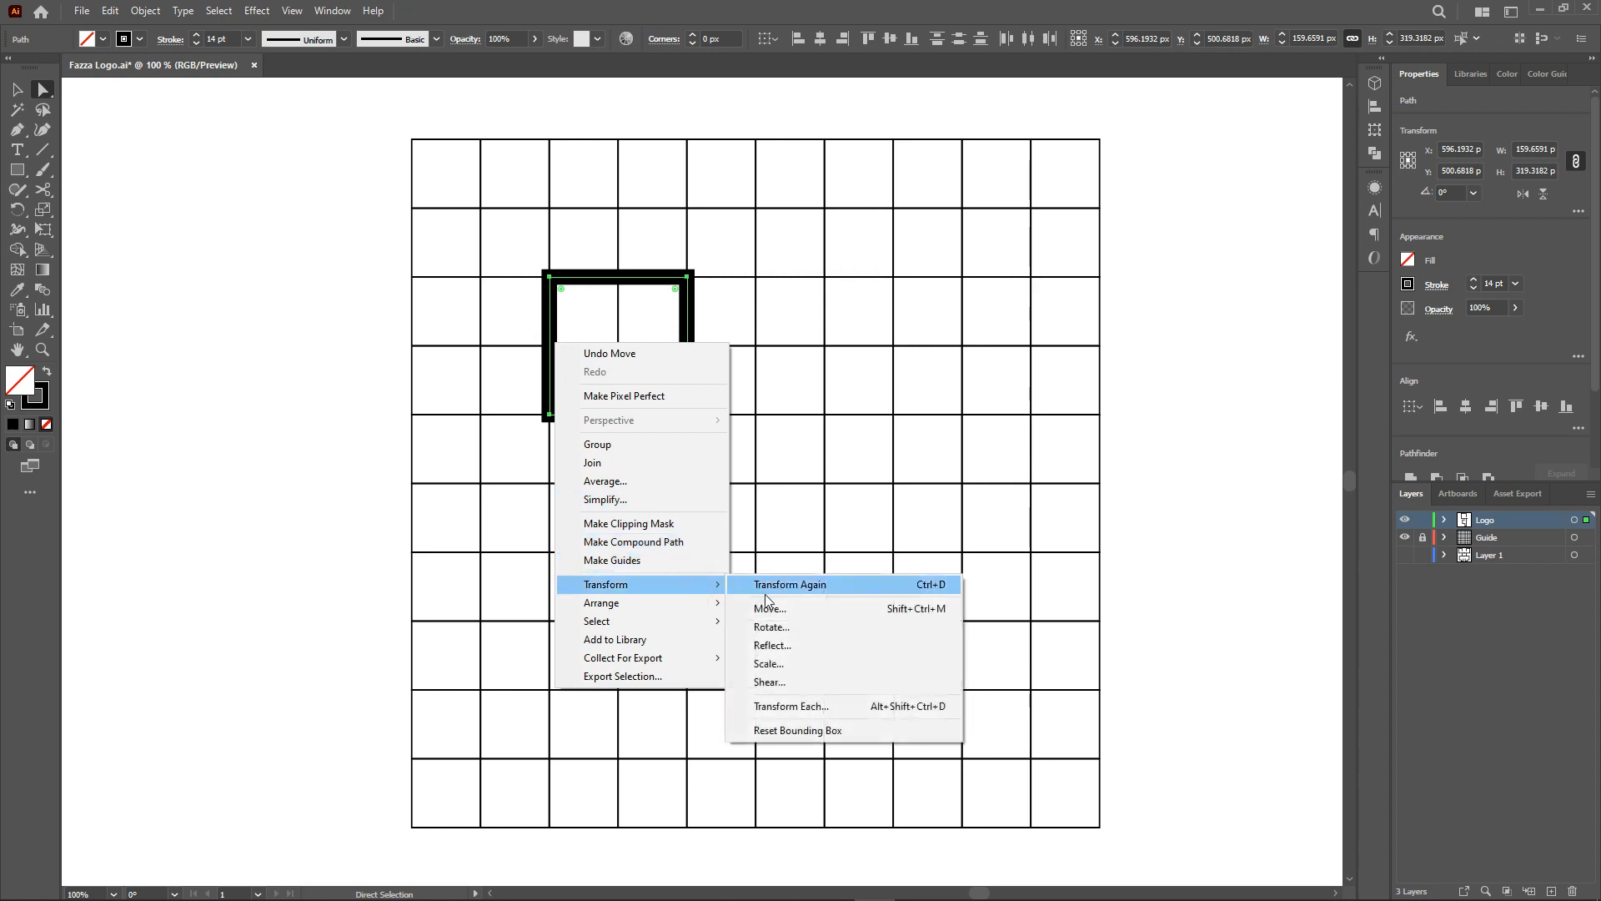
{"action": "left_click", "coordinate": [779, 645]}
{"action": "left_click", "coordinate": [720, 550]}
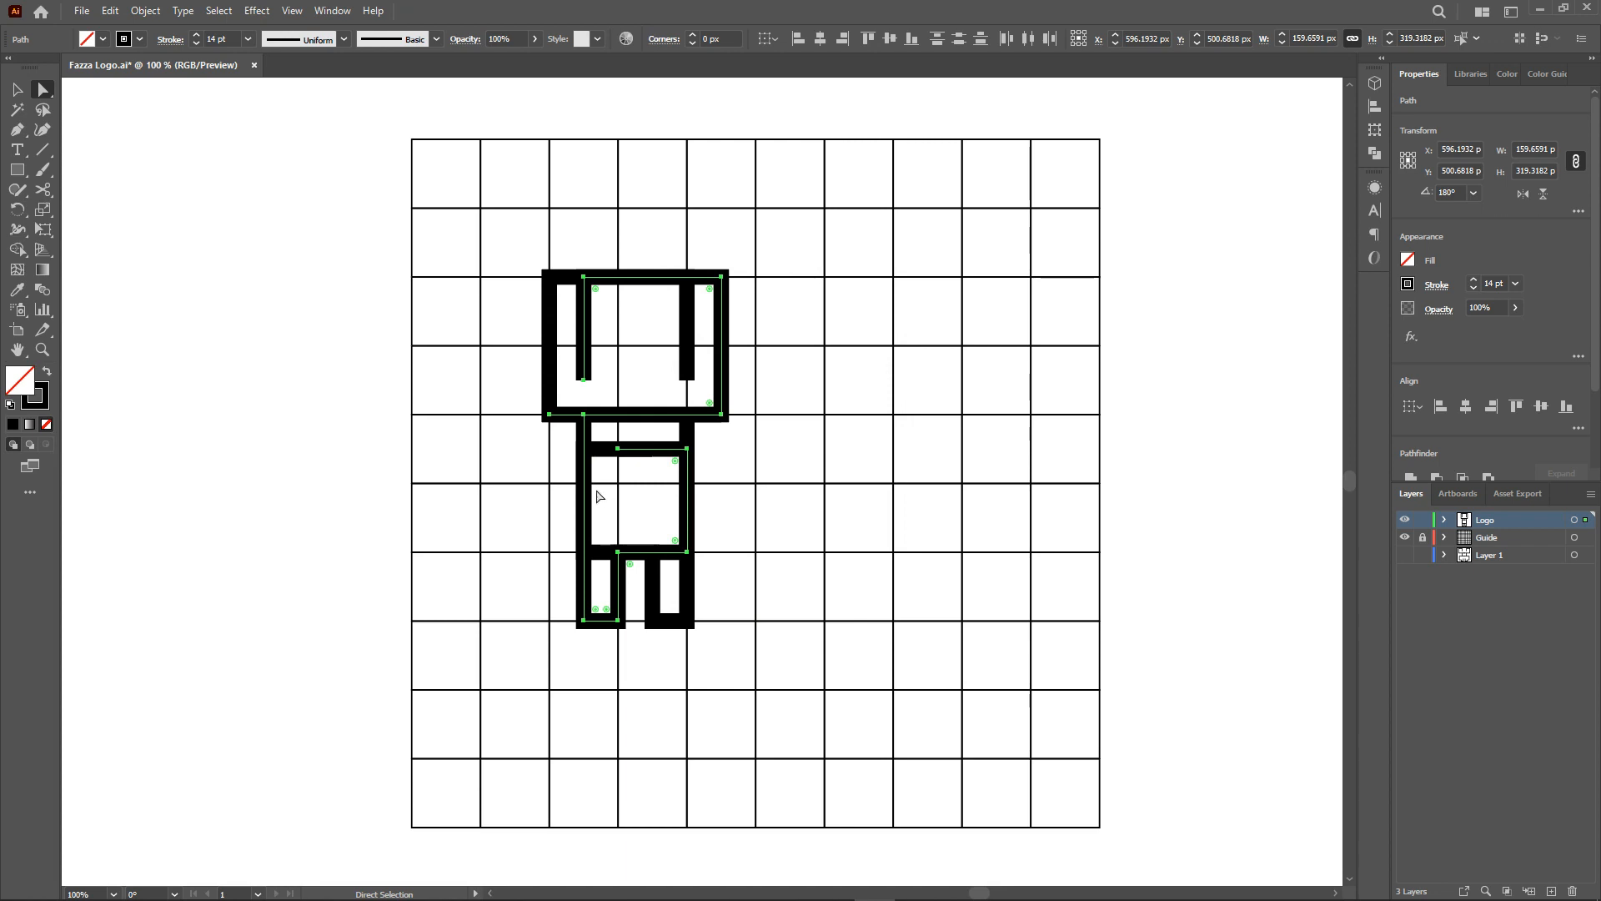
{"action": "left_click_drag", "start_coordinate": [583, 496], "coordinate": [753, 515]}
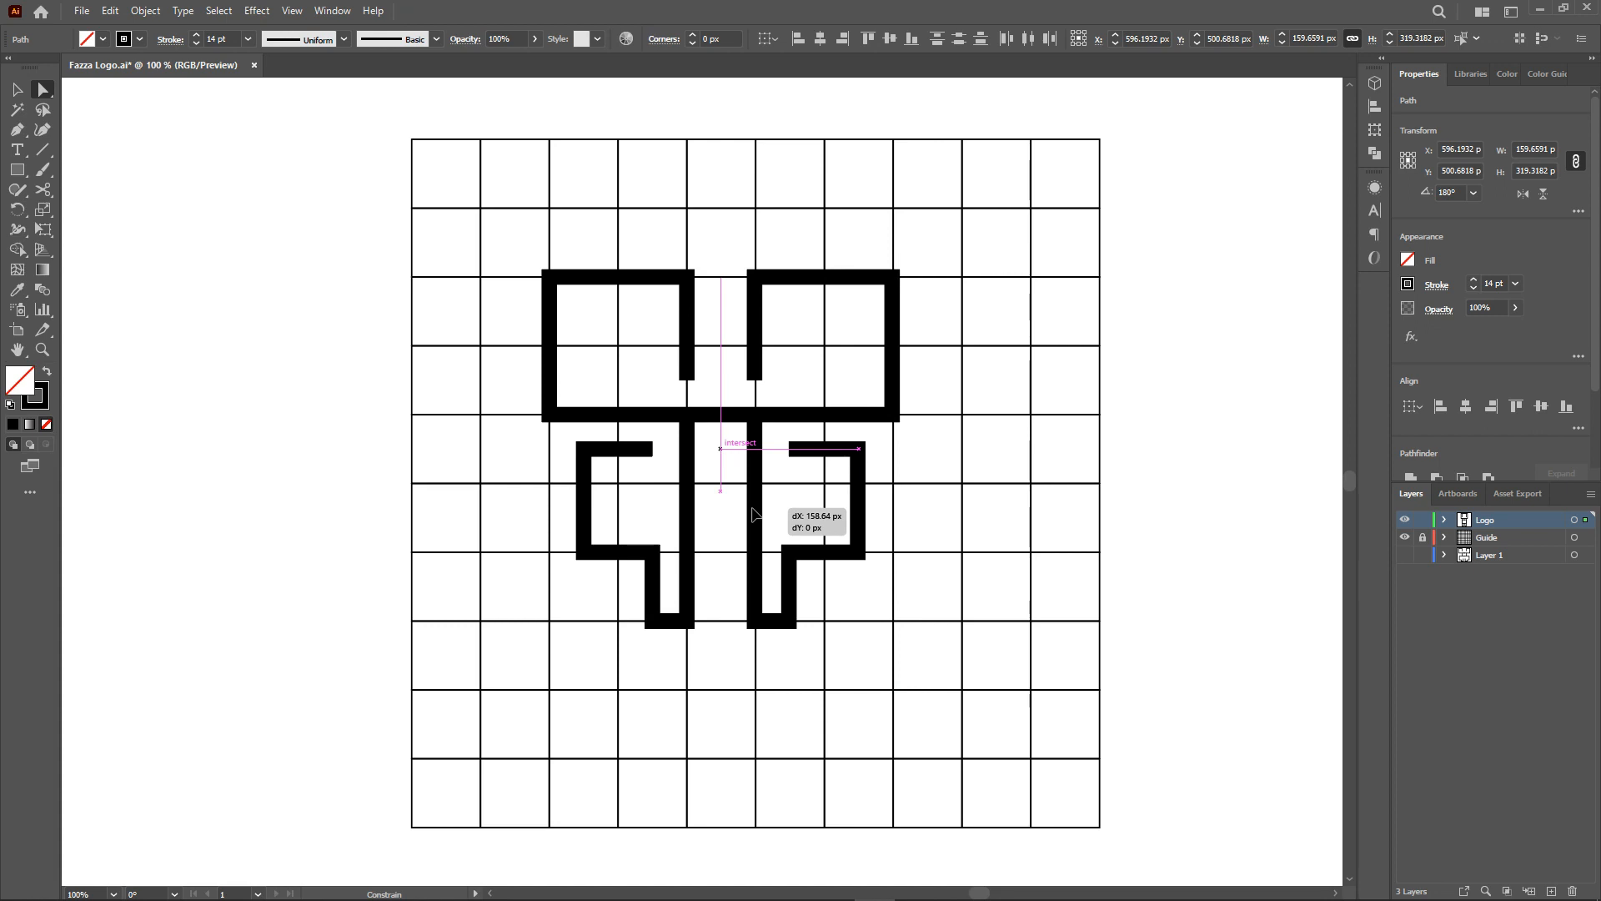
{"action": "left_click_drag", "start_coordinate": [753, 514], "coordinate": [754, 515]}
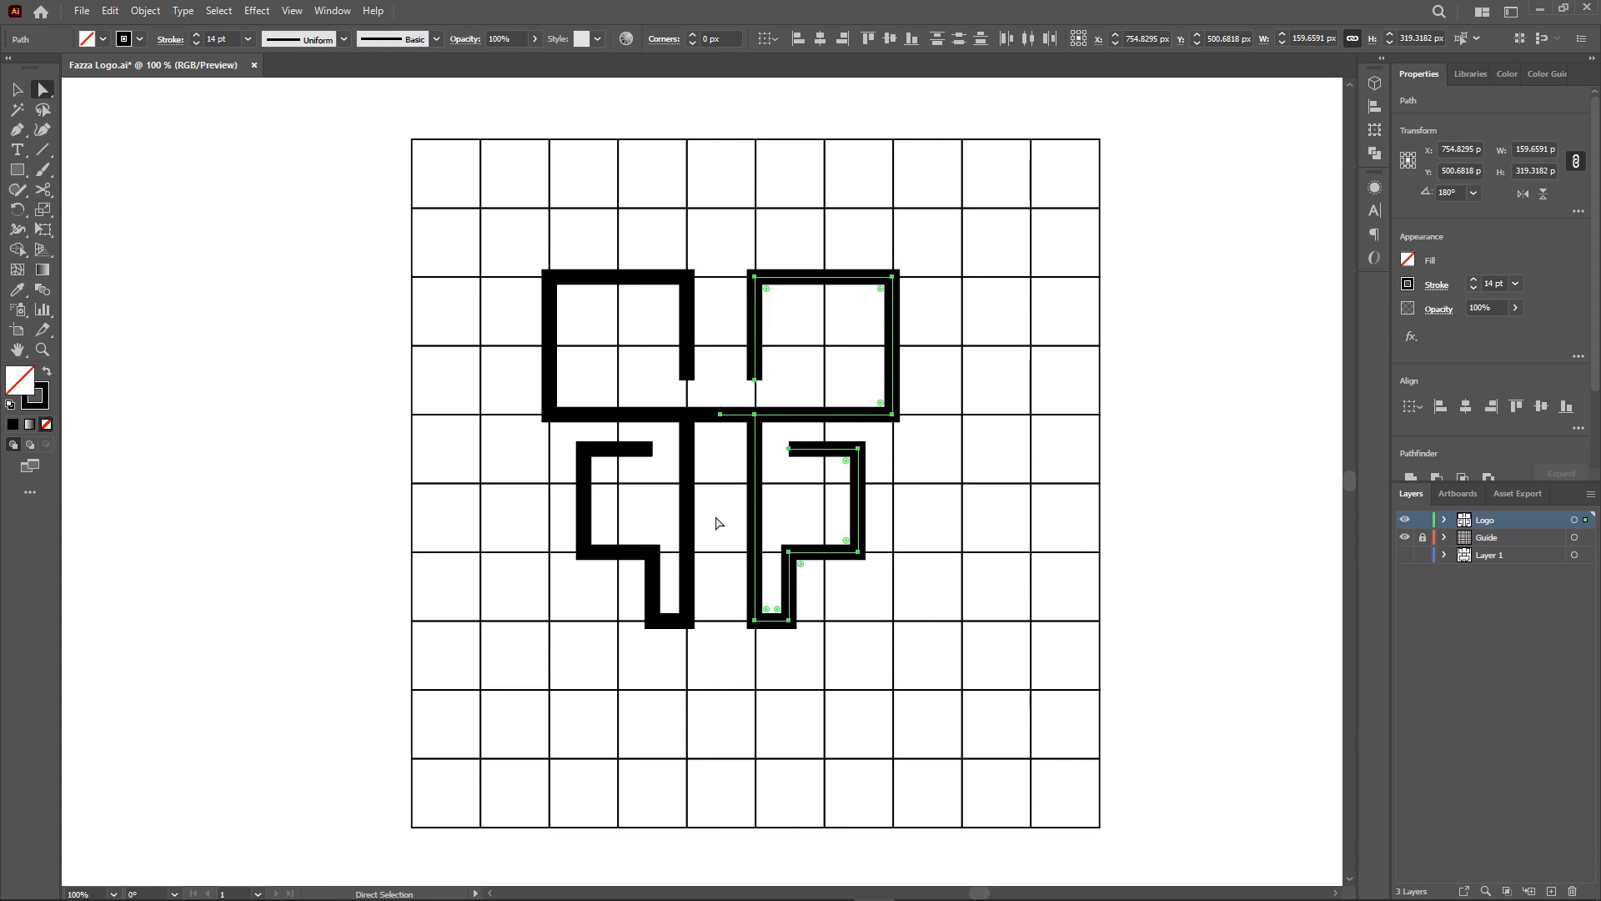
Adjust the bottom anchors of both lower lobes with Direct Selection.
{"action": "left_click", "coordinate": [715, 517]}
{"action": "scroll", "coordinate": [597, 517], "scroll_direction": "up", "scroll_amount": 1}
{"action": "left_click_drag", "start_coordinate": [680, 673], "coordinate": [661, 672]}
{"action": "left_click_drag", "start_coordinate": [885, 672], "coordinate": [903, 677]}
{"action": "left_click", "coordinate": [907, 713]}
Round the outer corners of both upper wings with the live corner widgets.
{"action": "left_click", "coordinate": [1039, 363]}
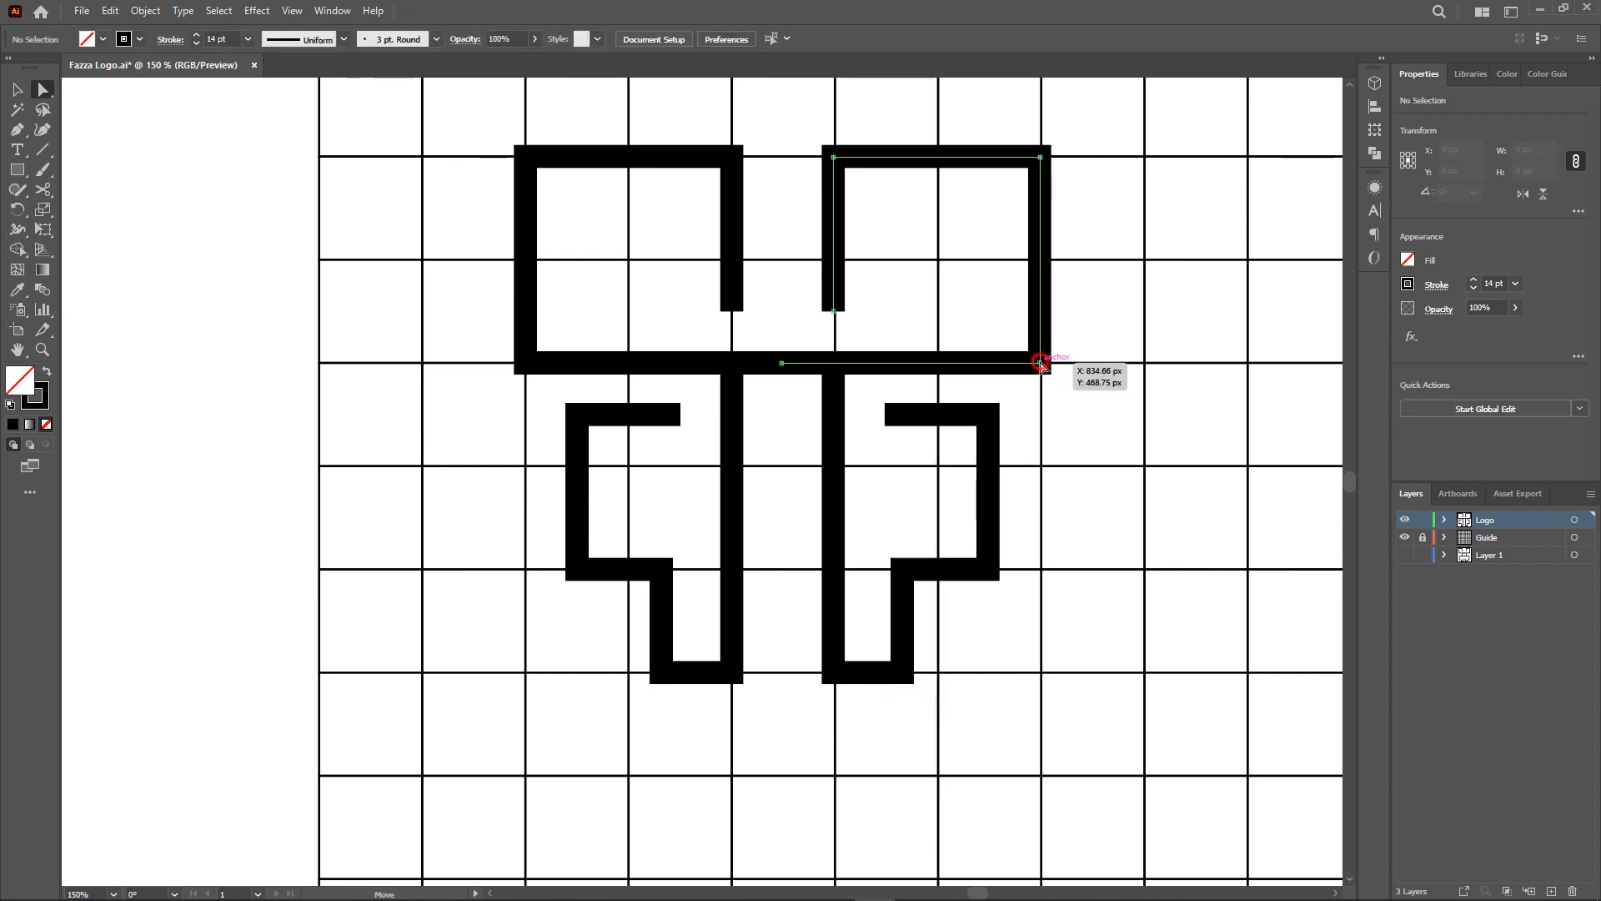
{"action": "scroll", "coordinate": [834, 188], "scroll_direction": "up", "scroll_amount": 1}
{"action": "left_click", "coordinate": [834, 193], "text": "shift"}
{"action": "left_click_drag", "start_coordinate": [845, 209], "coordinate": [967, 307]}
{"action": "left_click", "coordinate": [732, 197]}
{"action": "left_click", "coordinate": [526, 403], "text": "shift"}
{"action": "left_click_drag", "start_coordinate": [537, 391], "coordinate": [636, 318]}
{"action": "left_click", "coordinate": [929, 315]}
{"action": "left_click", "coordinate": [940, 202]}
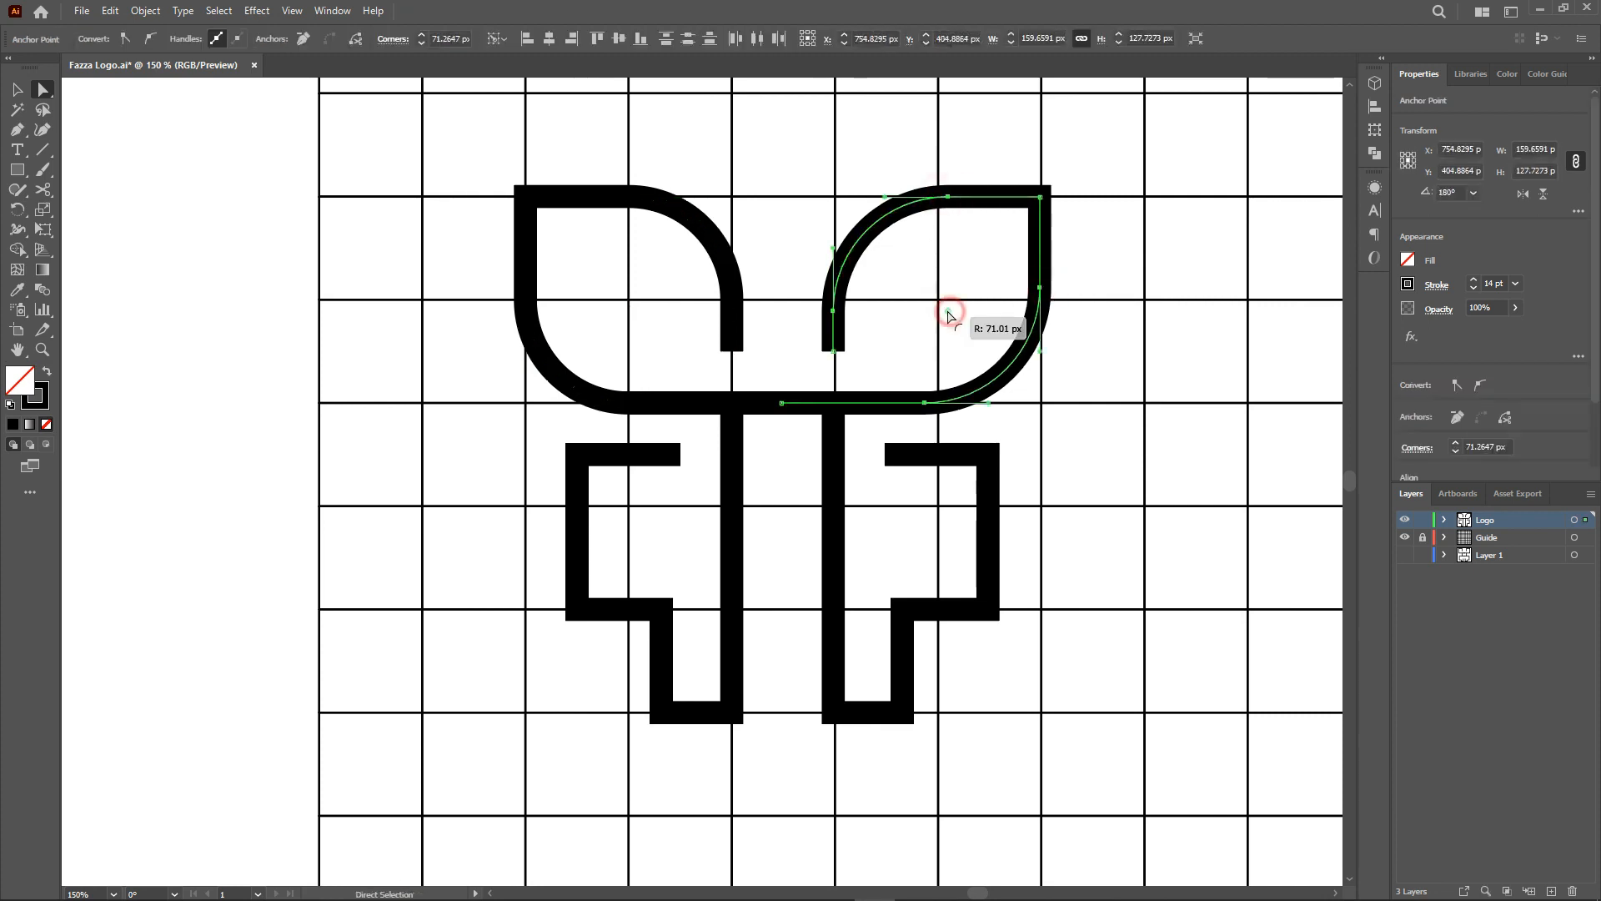
Round the corners of both lower wings and stem bottoms with the live corner widgets.
{"action": "left_click", "coordinate": [977, 458]}
{"action": "left_click", "coordinate": [579, 458], "text": "shift"}
{"action": "left_click_drag", "start_coordinate": [589, 467], "coordinate": [665, 516]}
{"action": "left_click", "coordinate": [733, 712]}
{"action": "left_click", "coordinate": [833, 713], "text": "shift"}
{"action": "left_click_drag", "start_coordinate": [845, 700], "coordinate": [897, 629]}
{"action": "left_click", "coordinate": [972, 704]}
{"action": "key", "text": "ctrl+1"}
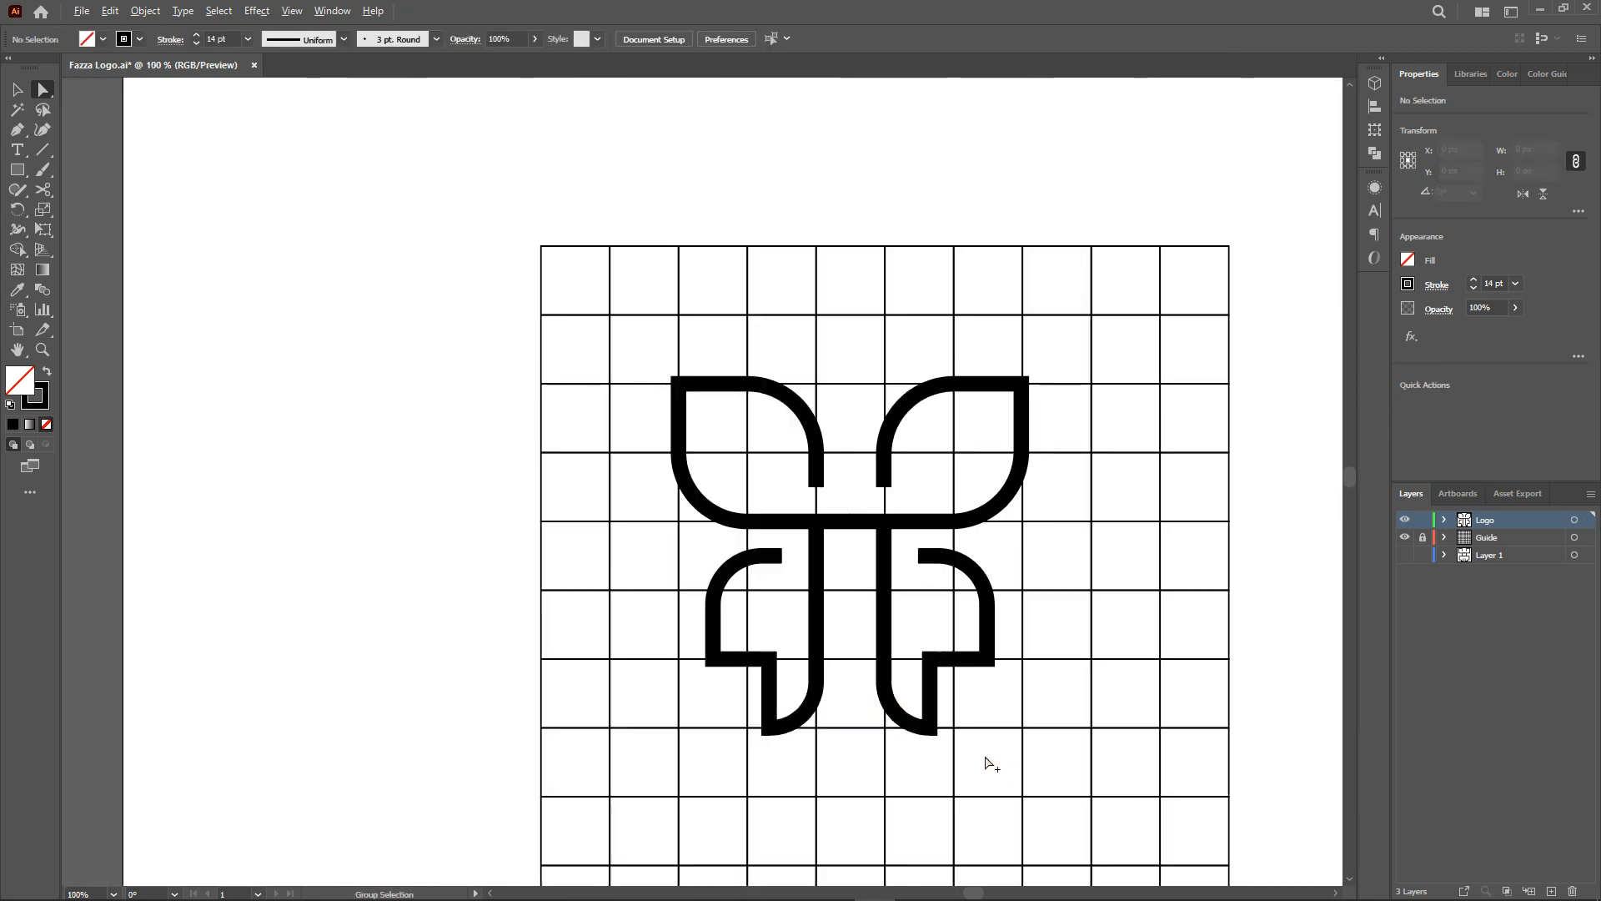
Select all the butterfly paths and set their stroke weight to 20 pt.
{"action": "key", "text": "v"}
{"action": "key", "text": "ctrl+a"}
{"action": "left_click", "coordinate": [248, 39]}
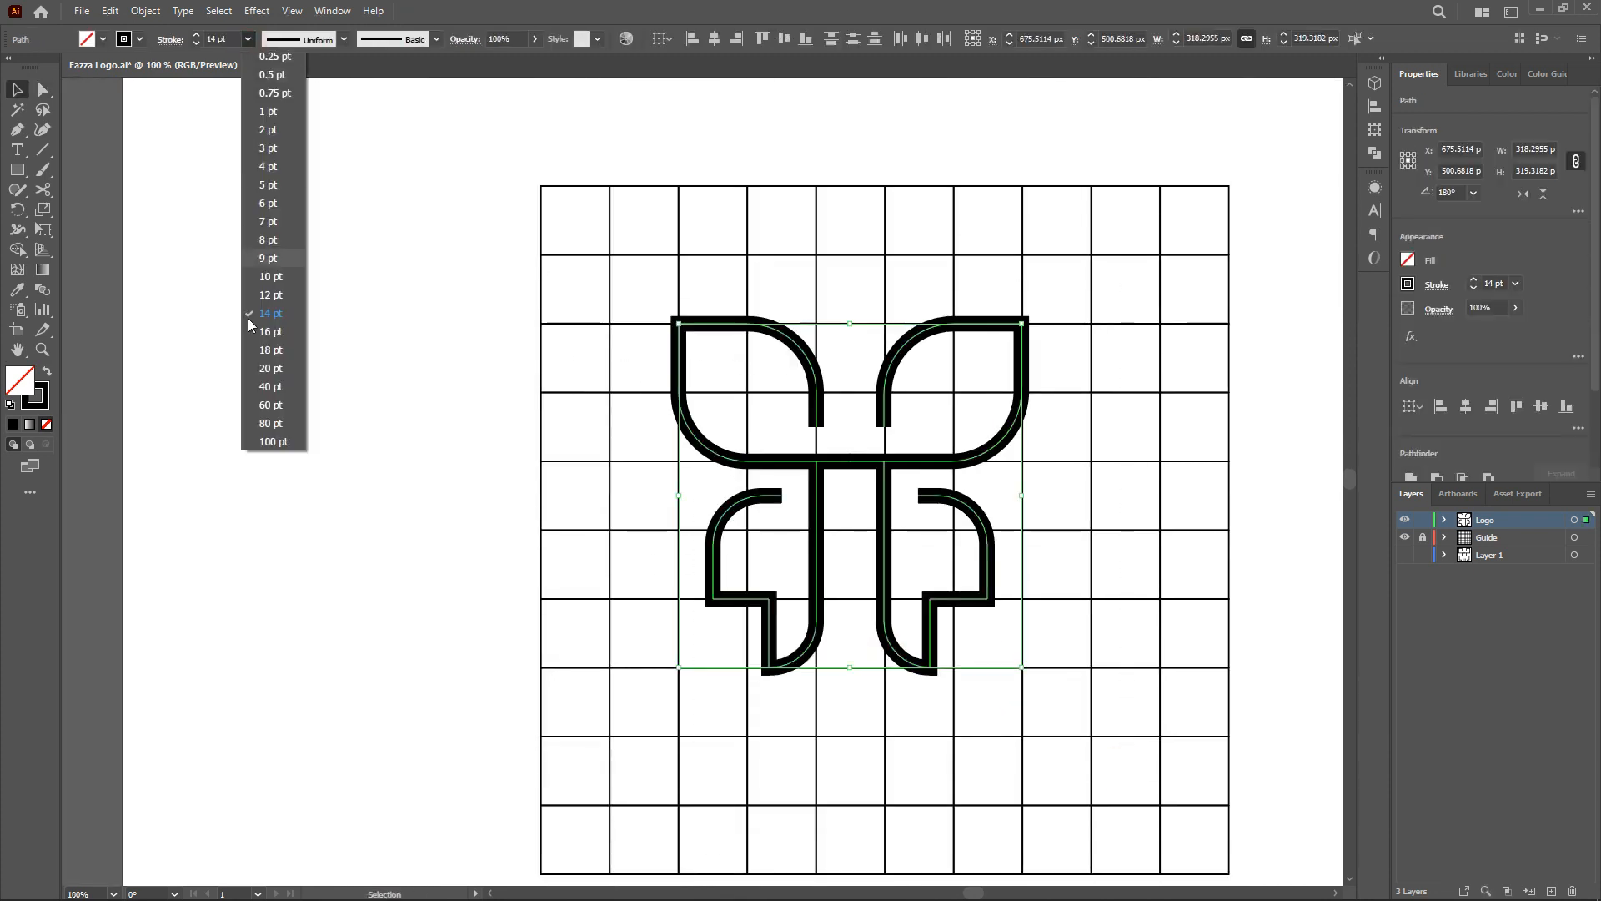
{"action": "left_click", "coordinate": [272, 384]}
{"action": "left_click", "coordinate": [1038, 742]}
Hide the guide grid layer and center the butterfly logo on the artboard.
{"action": "key", "text": "ctrl+minus"}
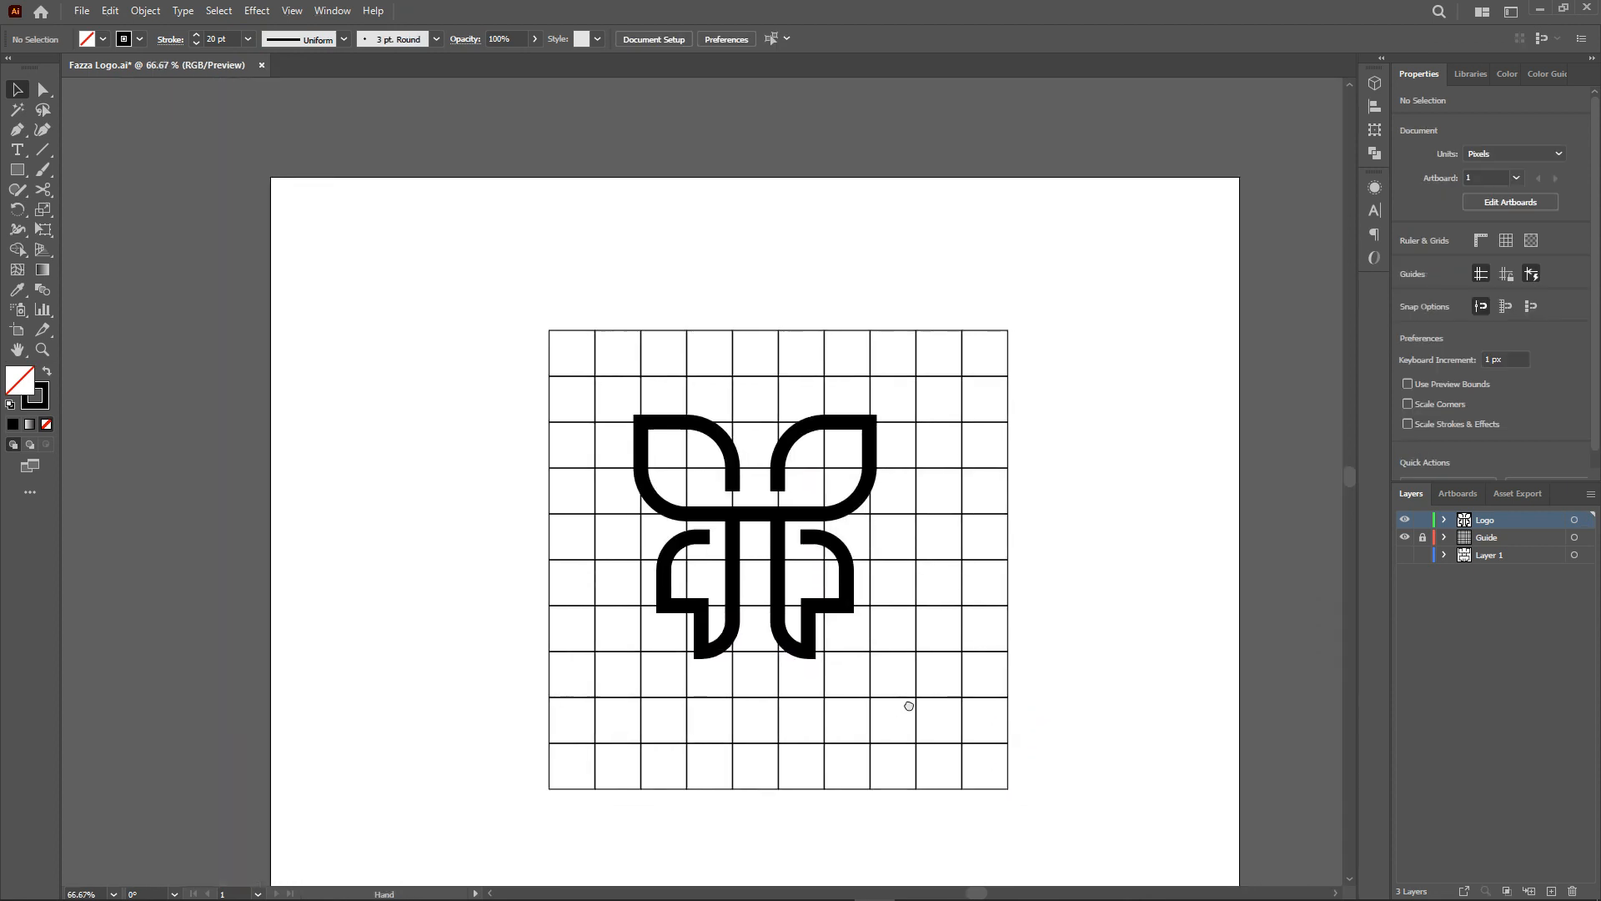
{"action": "left_click", "coordinate": [1405, 539]}
{"action": "left_click_drag", "start_coordinate": [969, 715], "coordinate": [553, 390]}
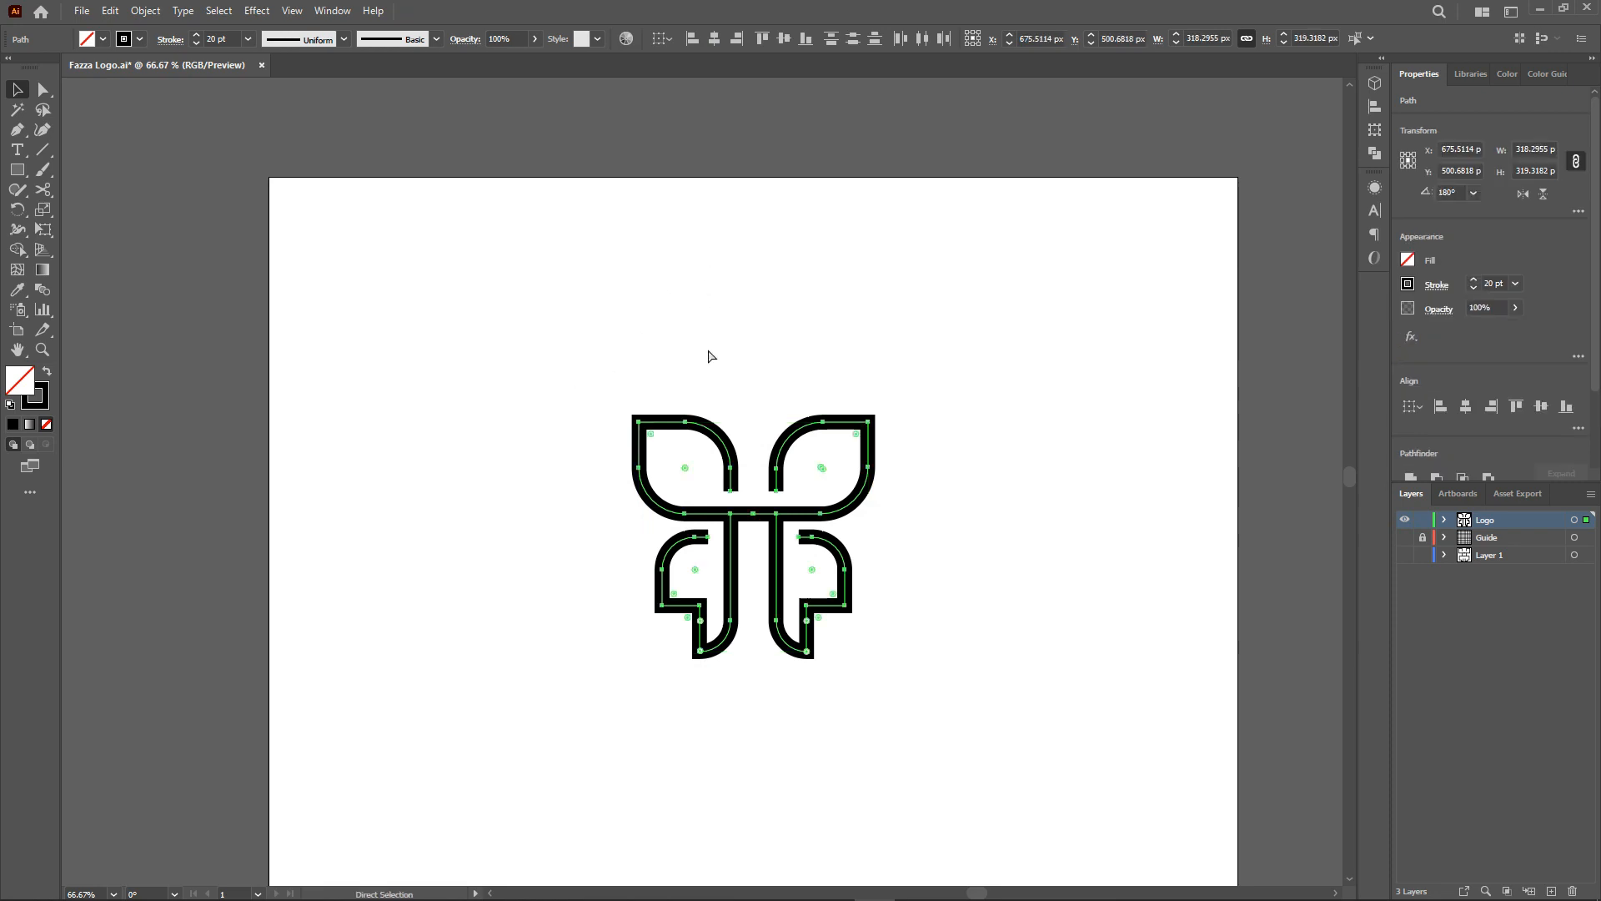
{"action": "key", "text": "v"}
{"action": "left_click", "coordinate": [713, 38]}
{"action": "left_click", "coordinate": [778, 44]}
Move the grey and purple color swatches beside the artboard and add a new layer.
{"action": "left_click", "coordinate": [931, 452]}
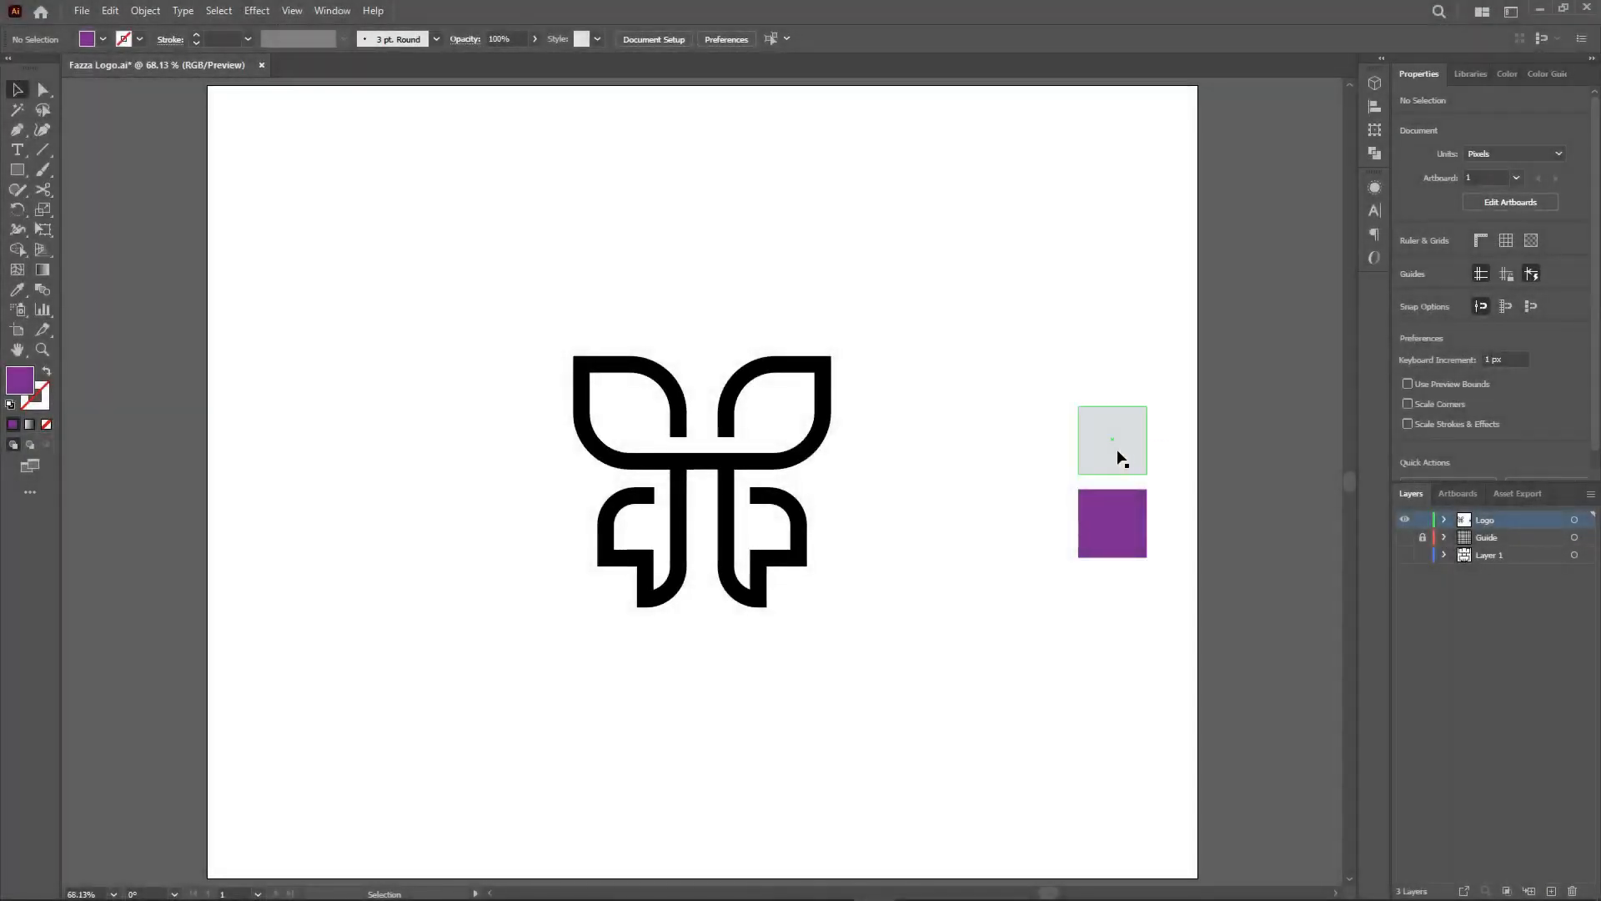
{"action": "left_click", "coordinate": [1118, 451]}
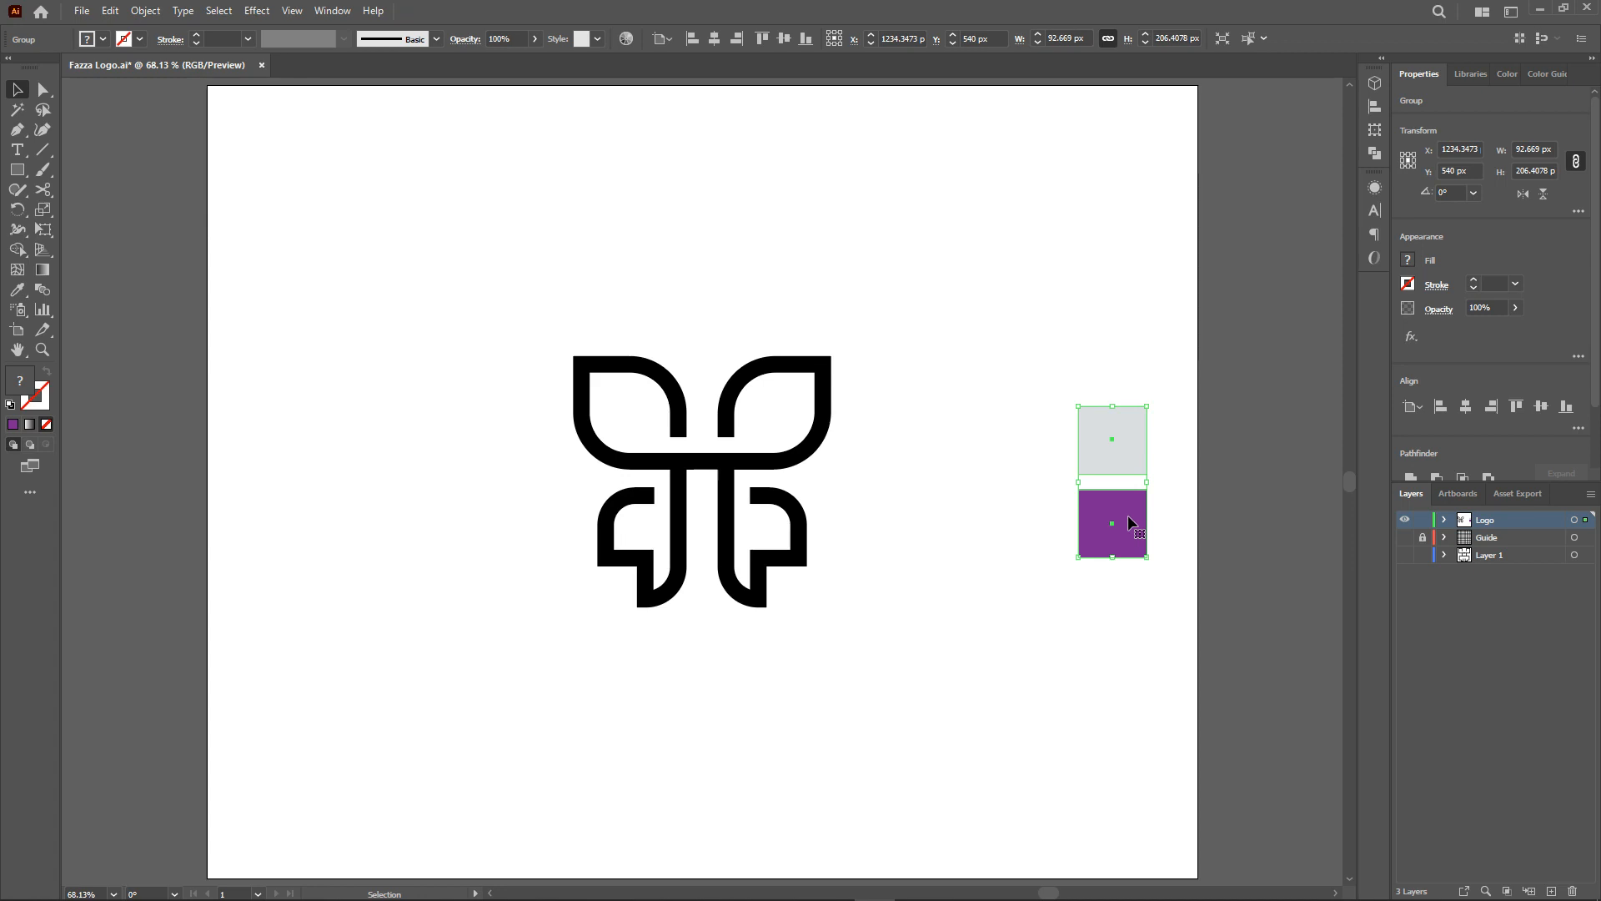
{"action": "left_click", "coordinate": [1031, 517]}
{"action": "left_click_drag", "start_coordinate": [1092, 530], "coordinate": [1250, 534]}
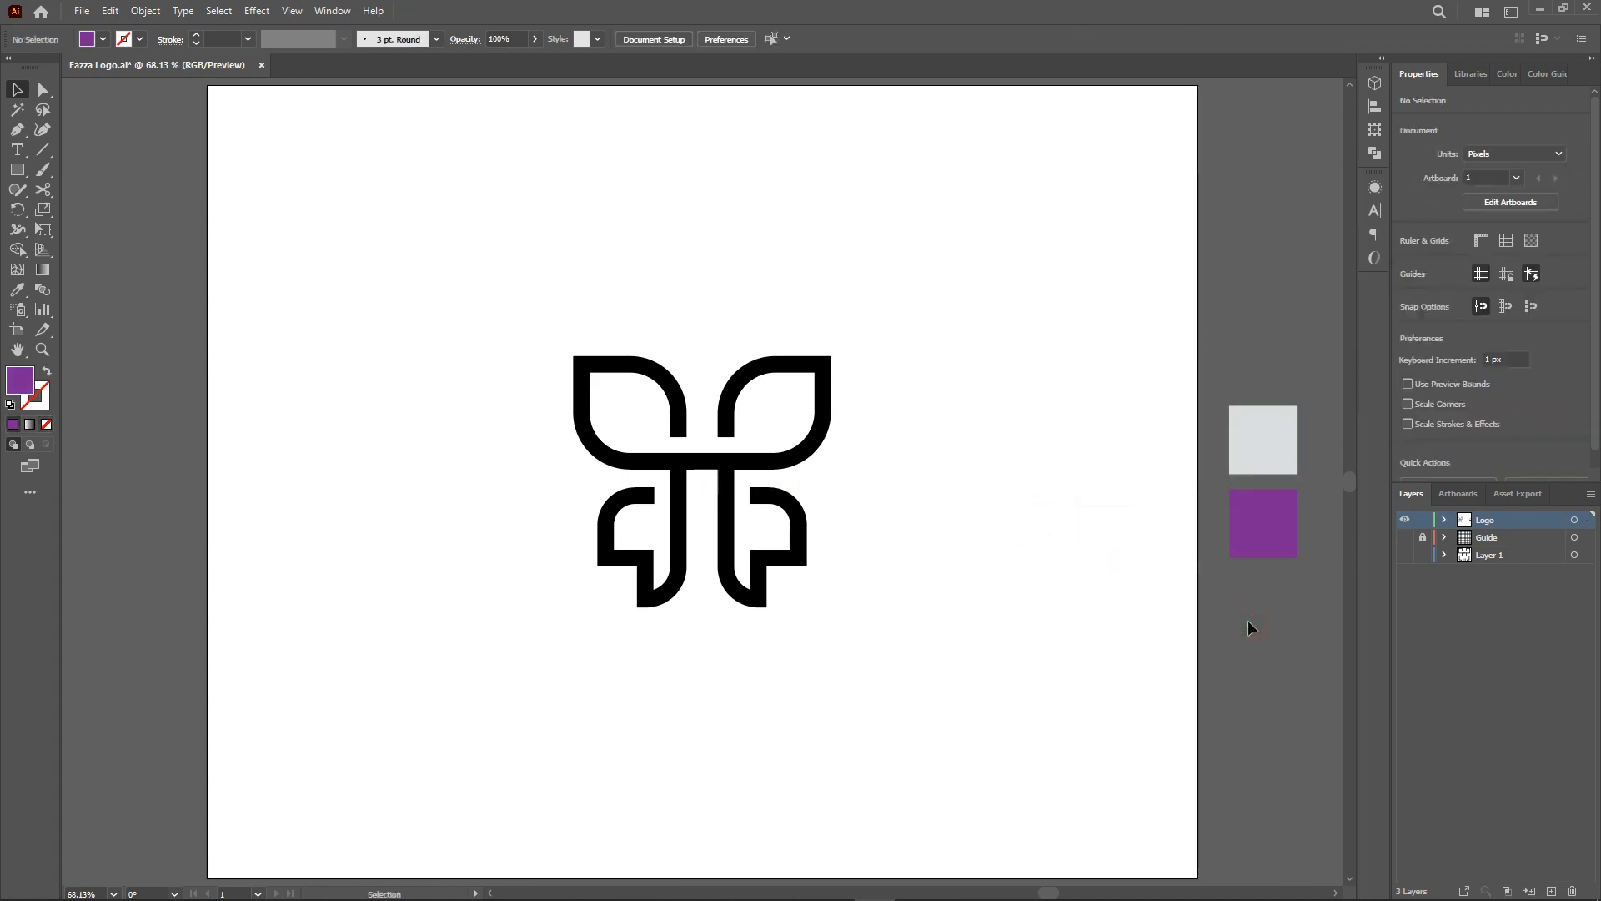
{"action": "left_click", "coordinate": [1551, 891]}
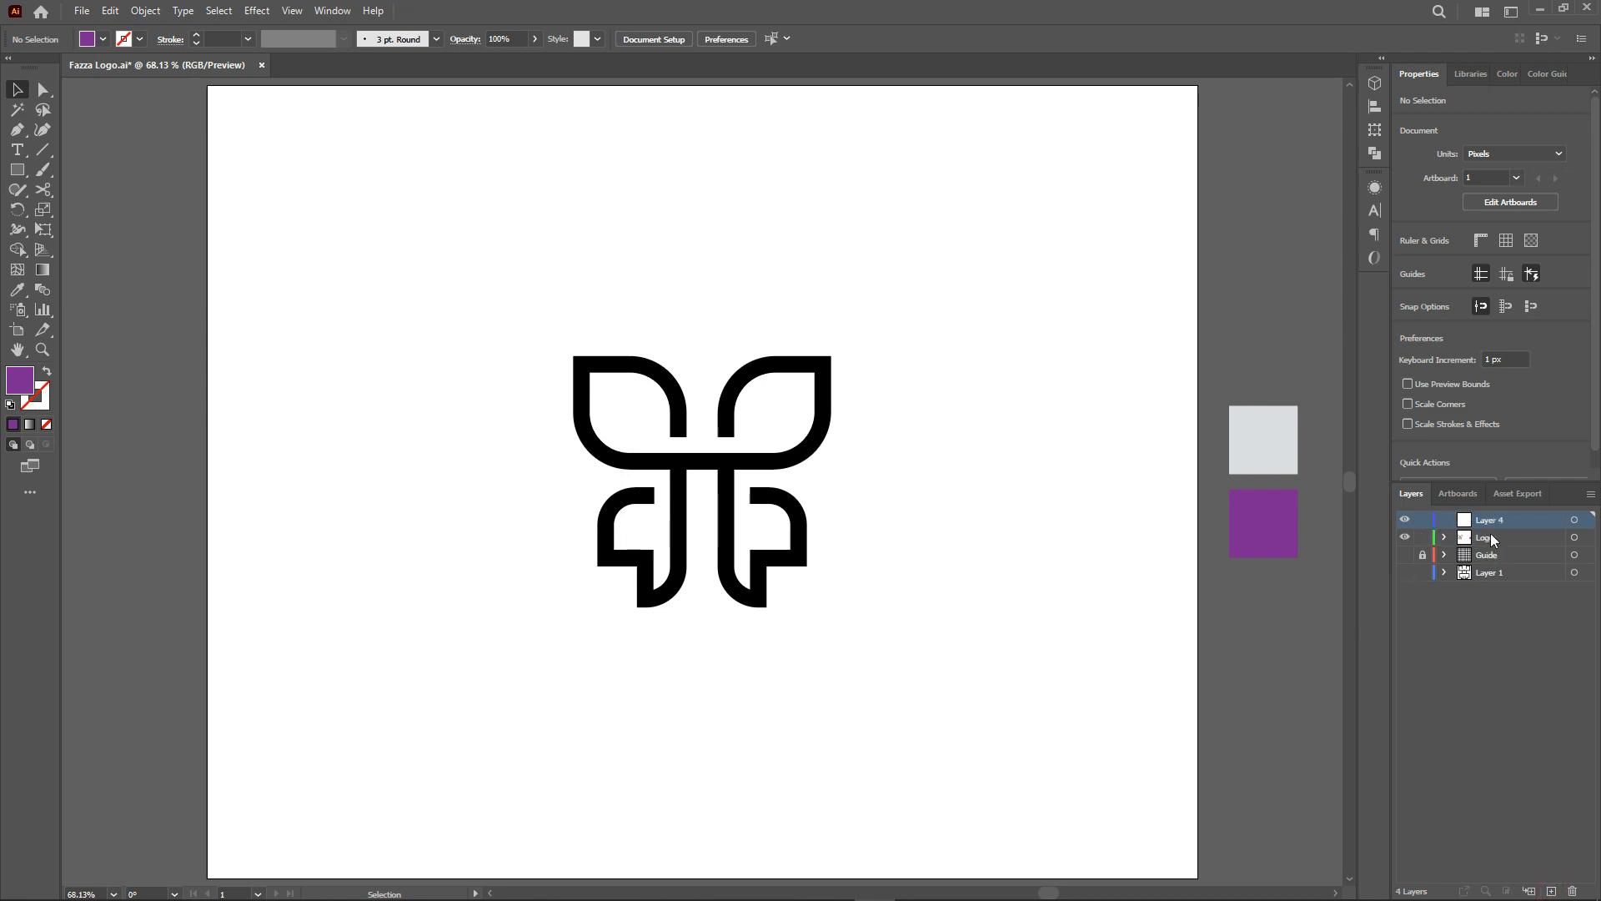
Rename the new layer Background and move it below the Logo layer.
{"action": "double_click", "coordinate": [1490, 518]}
{"action": "type", "text": "Background"}
{"action": "key", "text": "Return"}
{"action": "left_click_drag", "start_coordinate": [1491, 524], "coordinate": [1483, 546]}
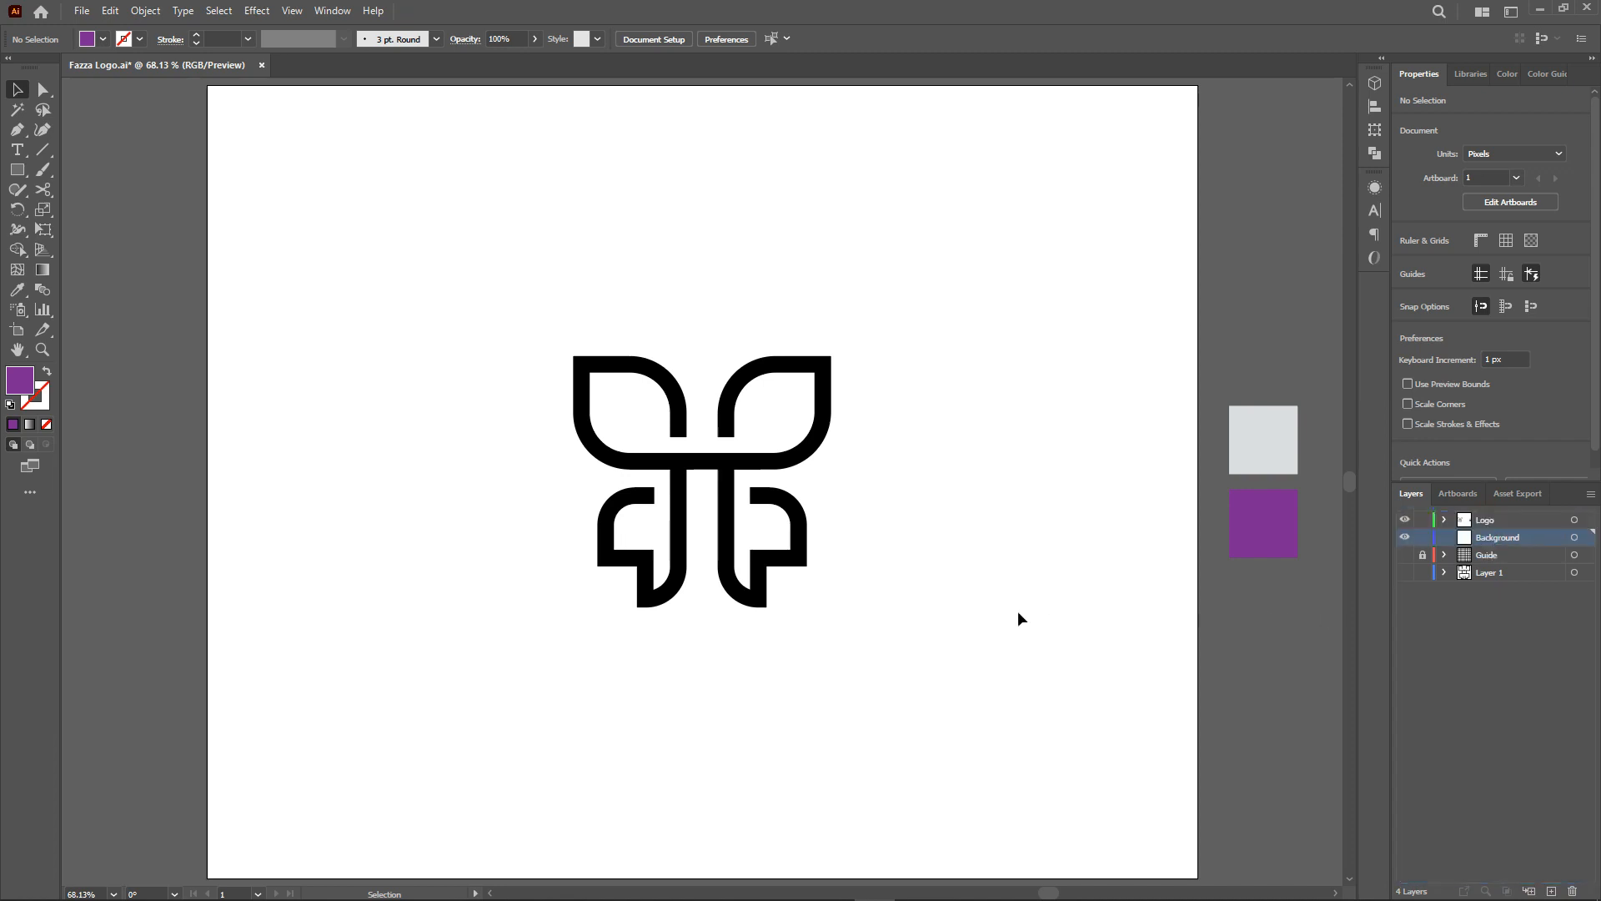
Draw a 1350 × 1080 px purple rectangle on the Background layer with the Rectangle tool.
{"action": "left_click", "coordinate": [17, 170]}
{"action": "left_click", "coordinate": [417, 261]}
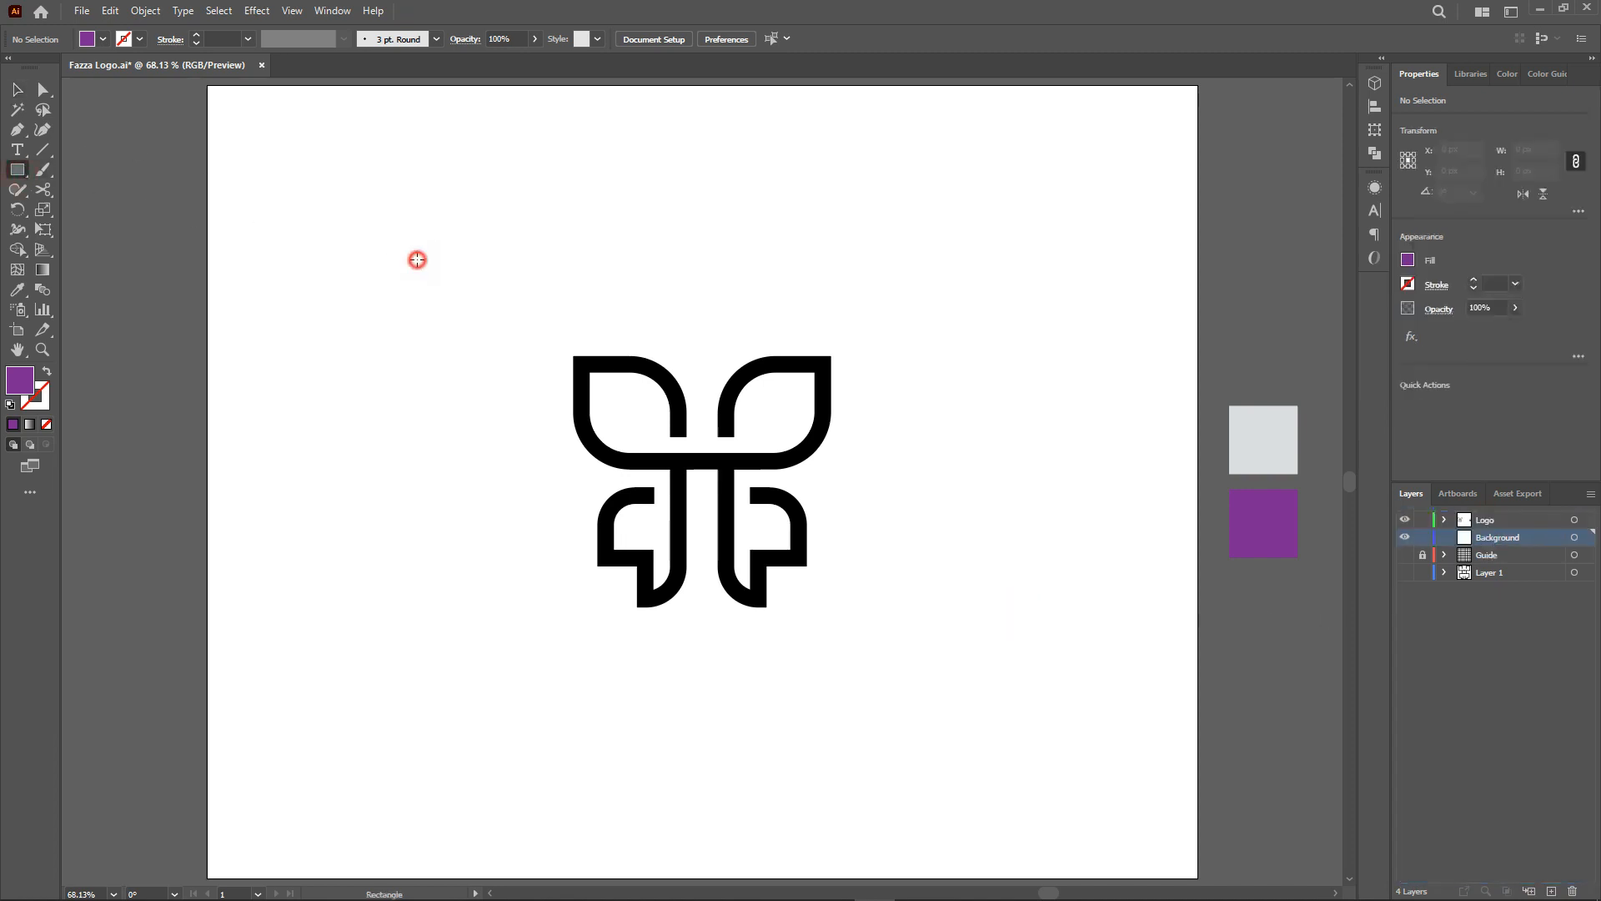
{"action": "type", "text": "1350"}
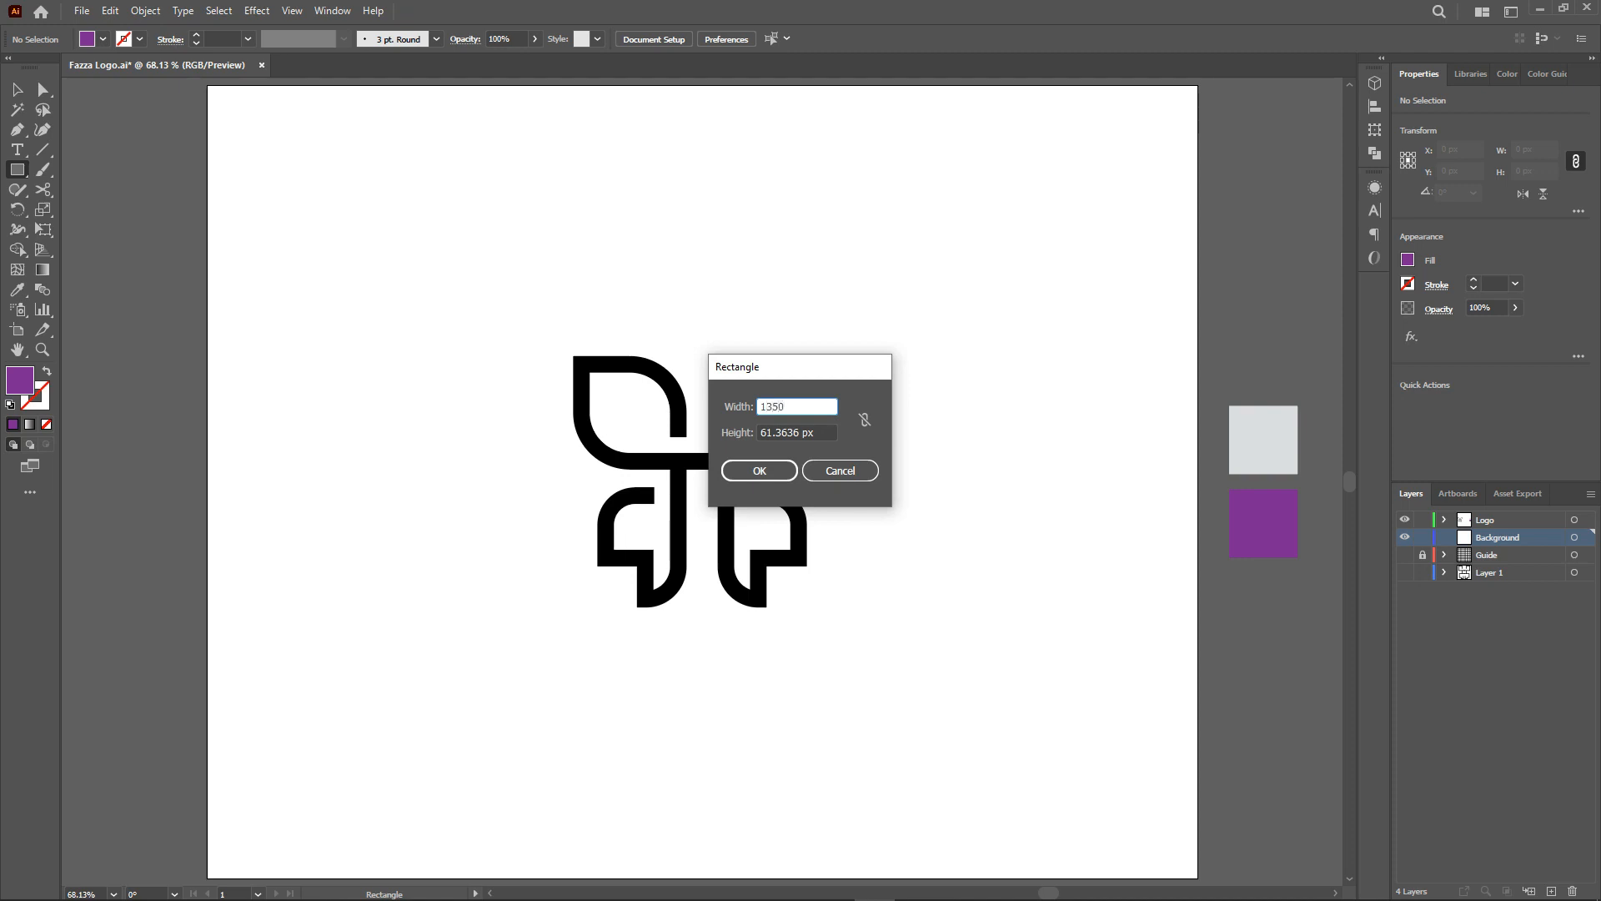
{"action": "key", "text": "Tab"}
{"action": "type", "text": "10"}
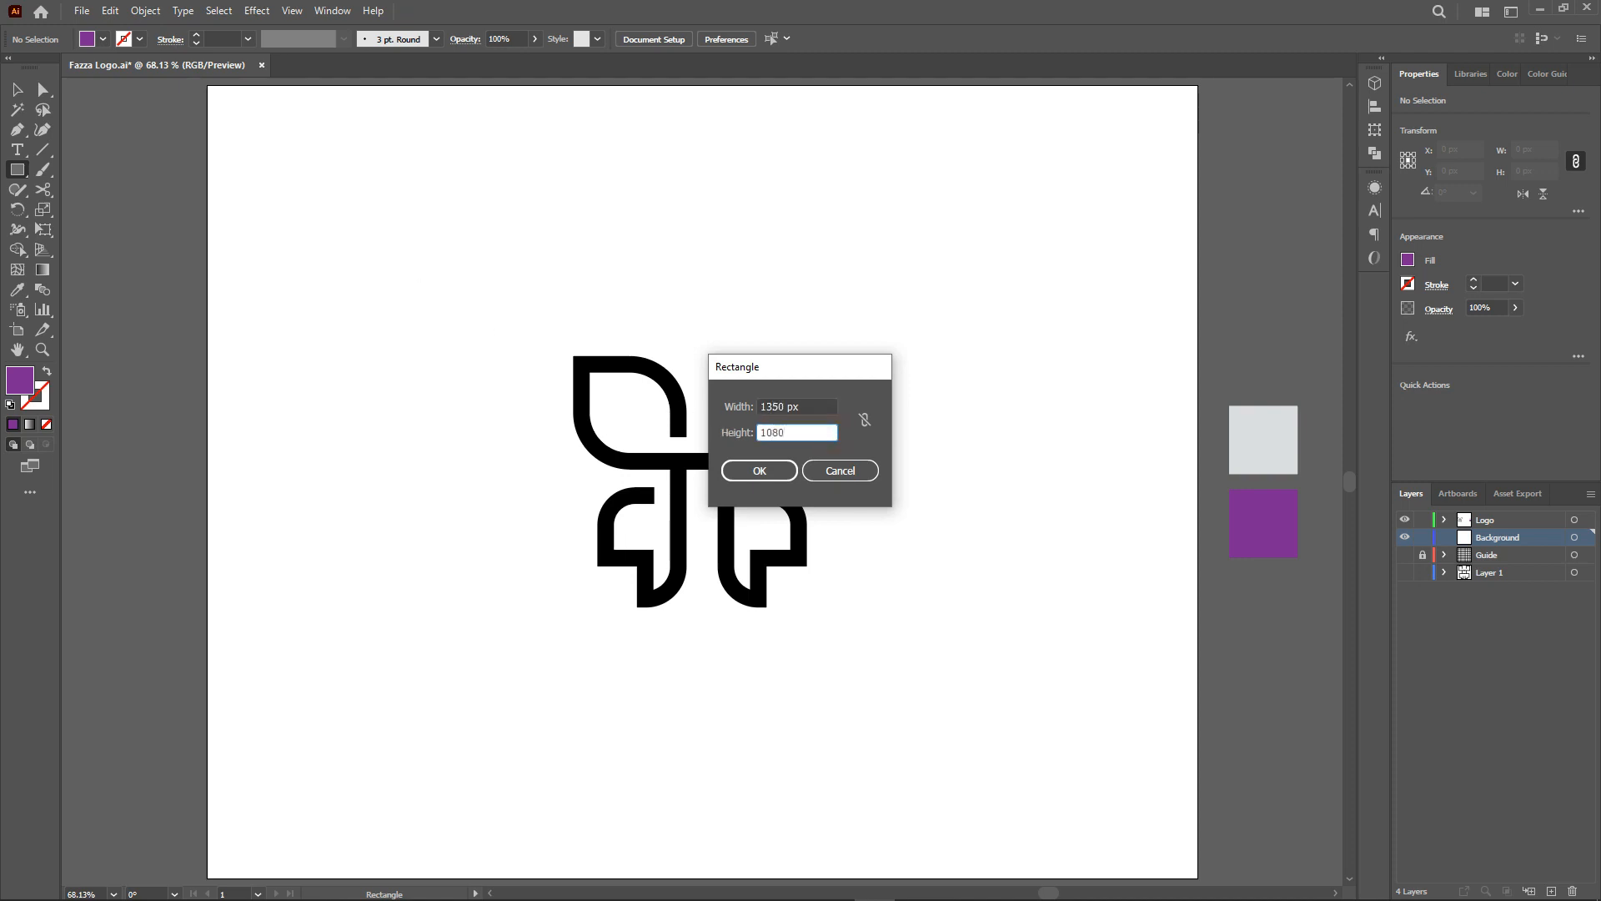
{"action": "left_click", "coordinate": [759, 471]}
{"action": "key", "text": "v"}
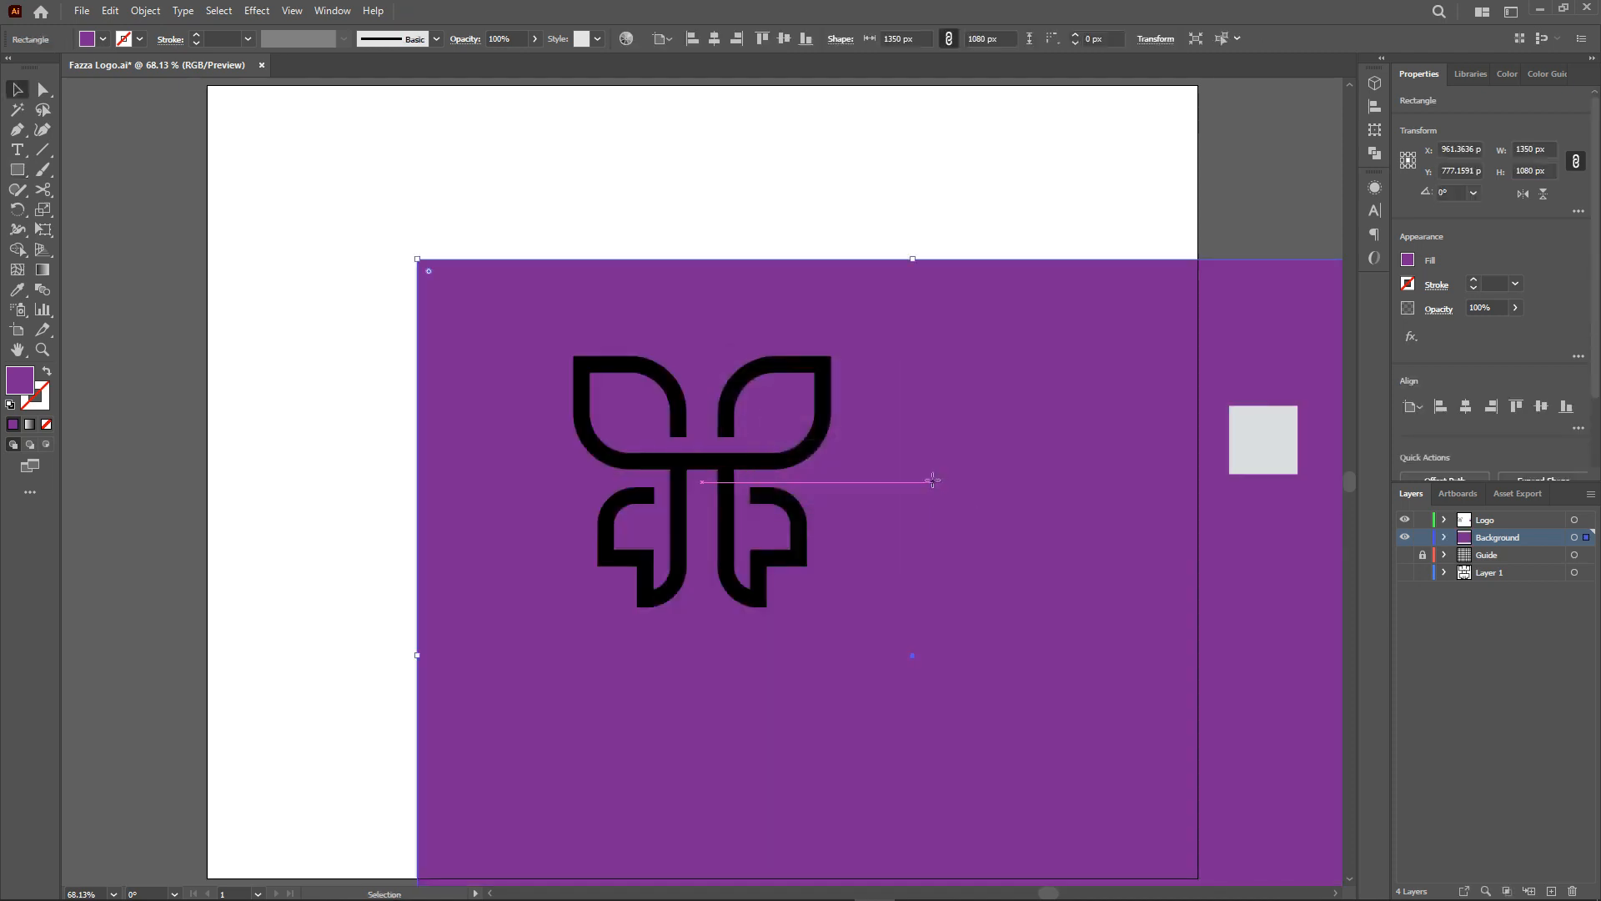
Center the background rectangle horizontally and vertically on the artboard.
{"action": "left_click", "coordinate": [714, 38]}
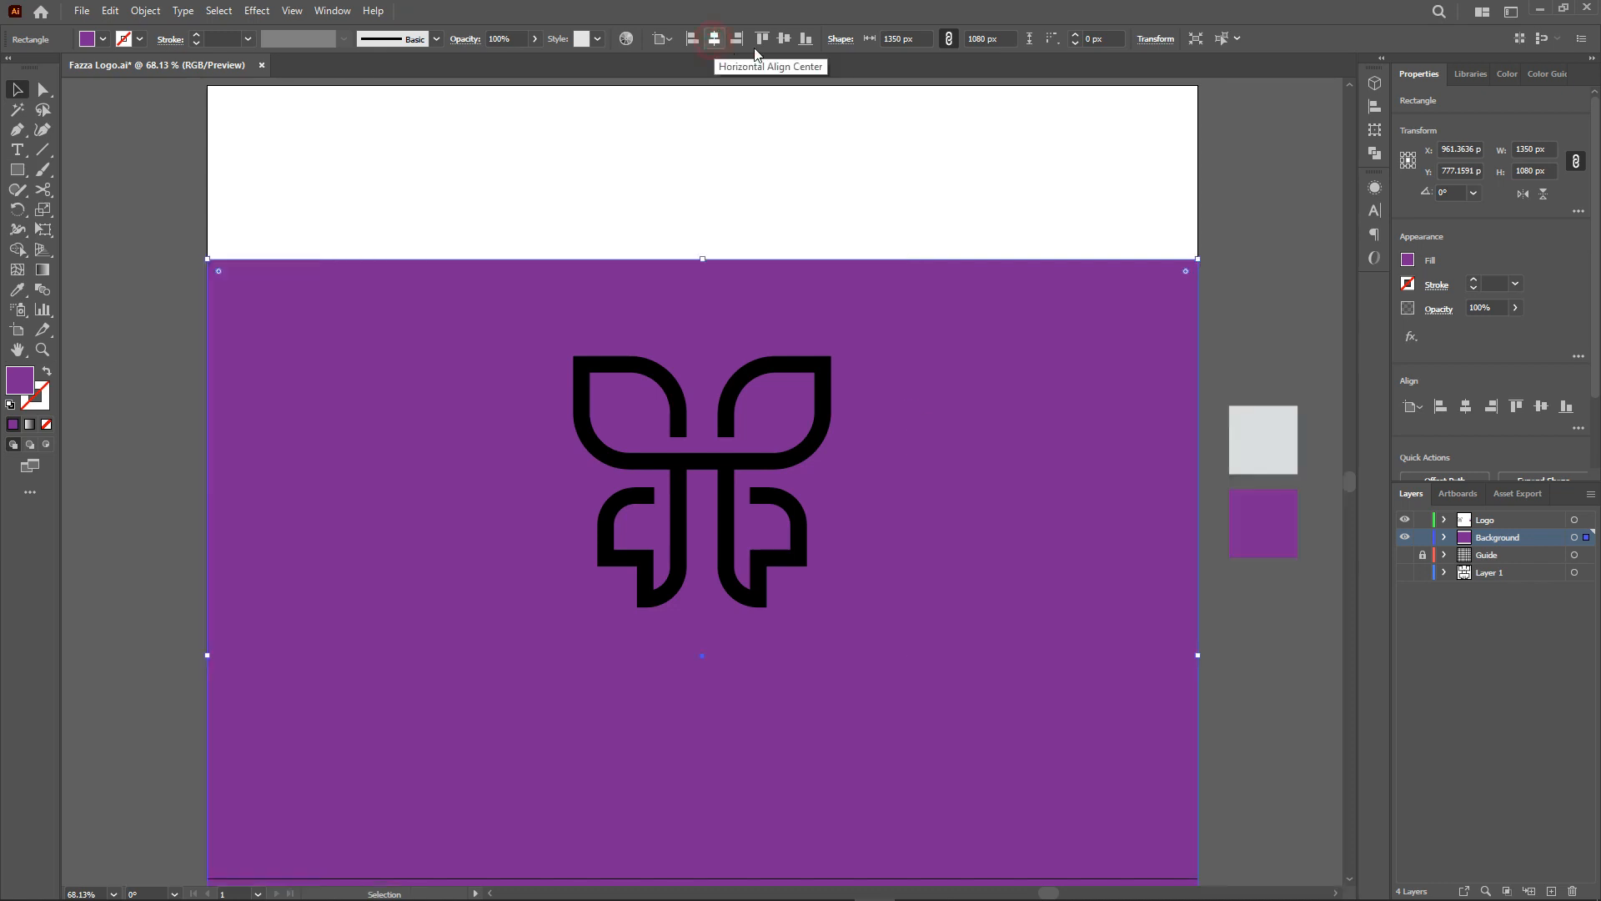
{"action": "left_click", "coordinate": [784, 38]}
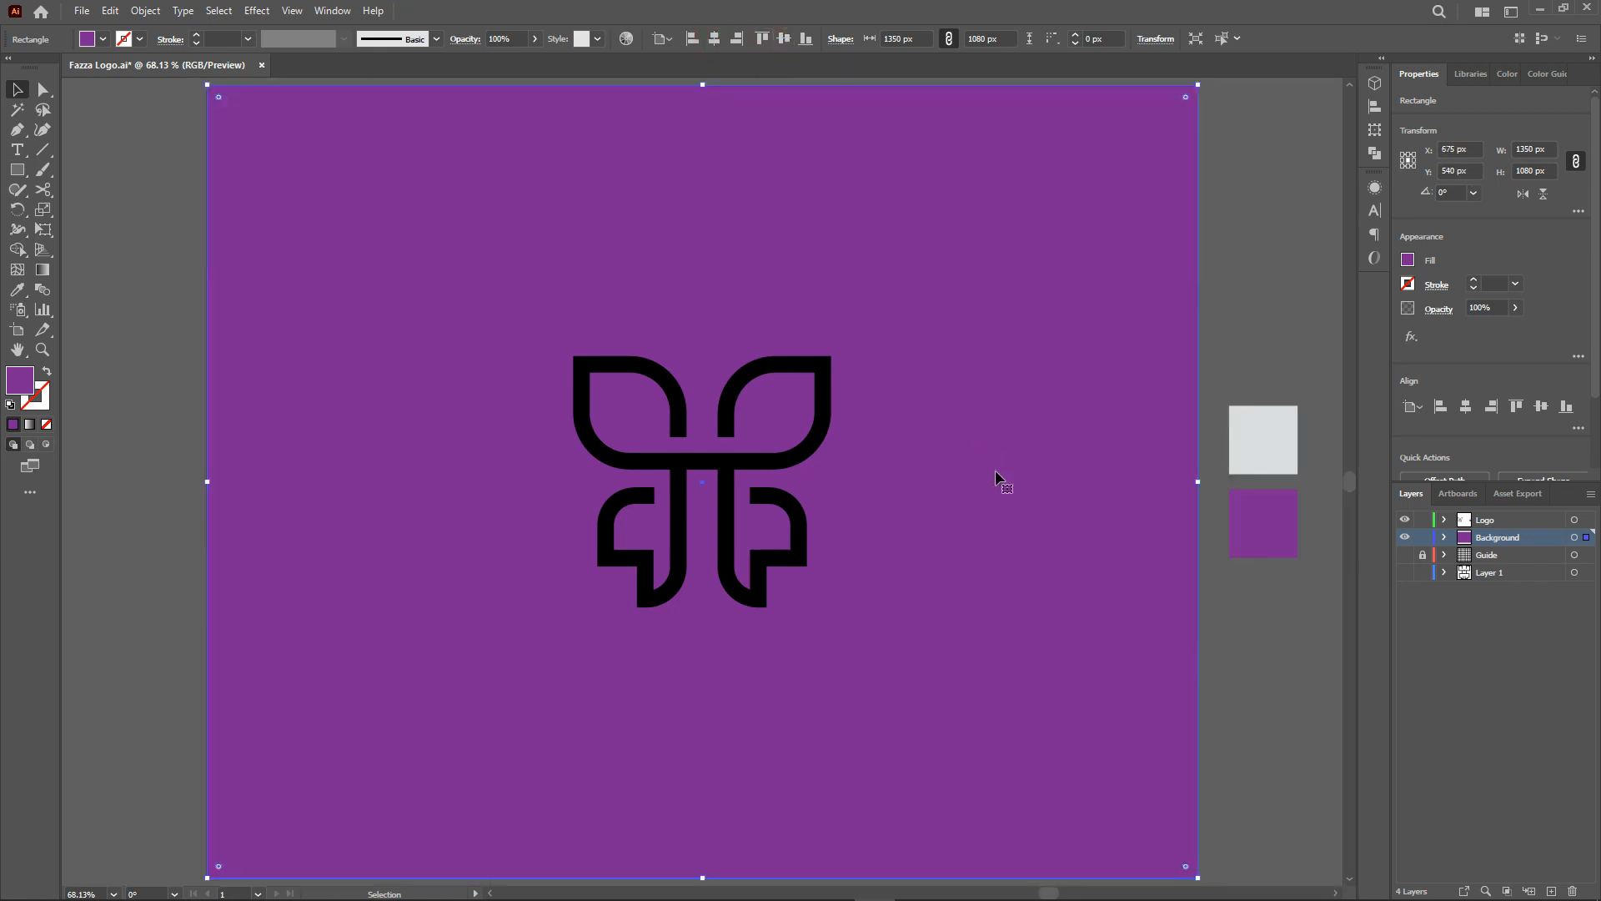
{"action": "left_click", "coordinate": [17, 289]}
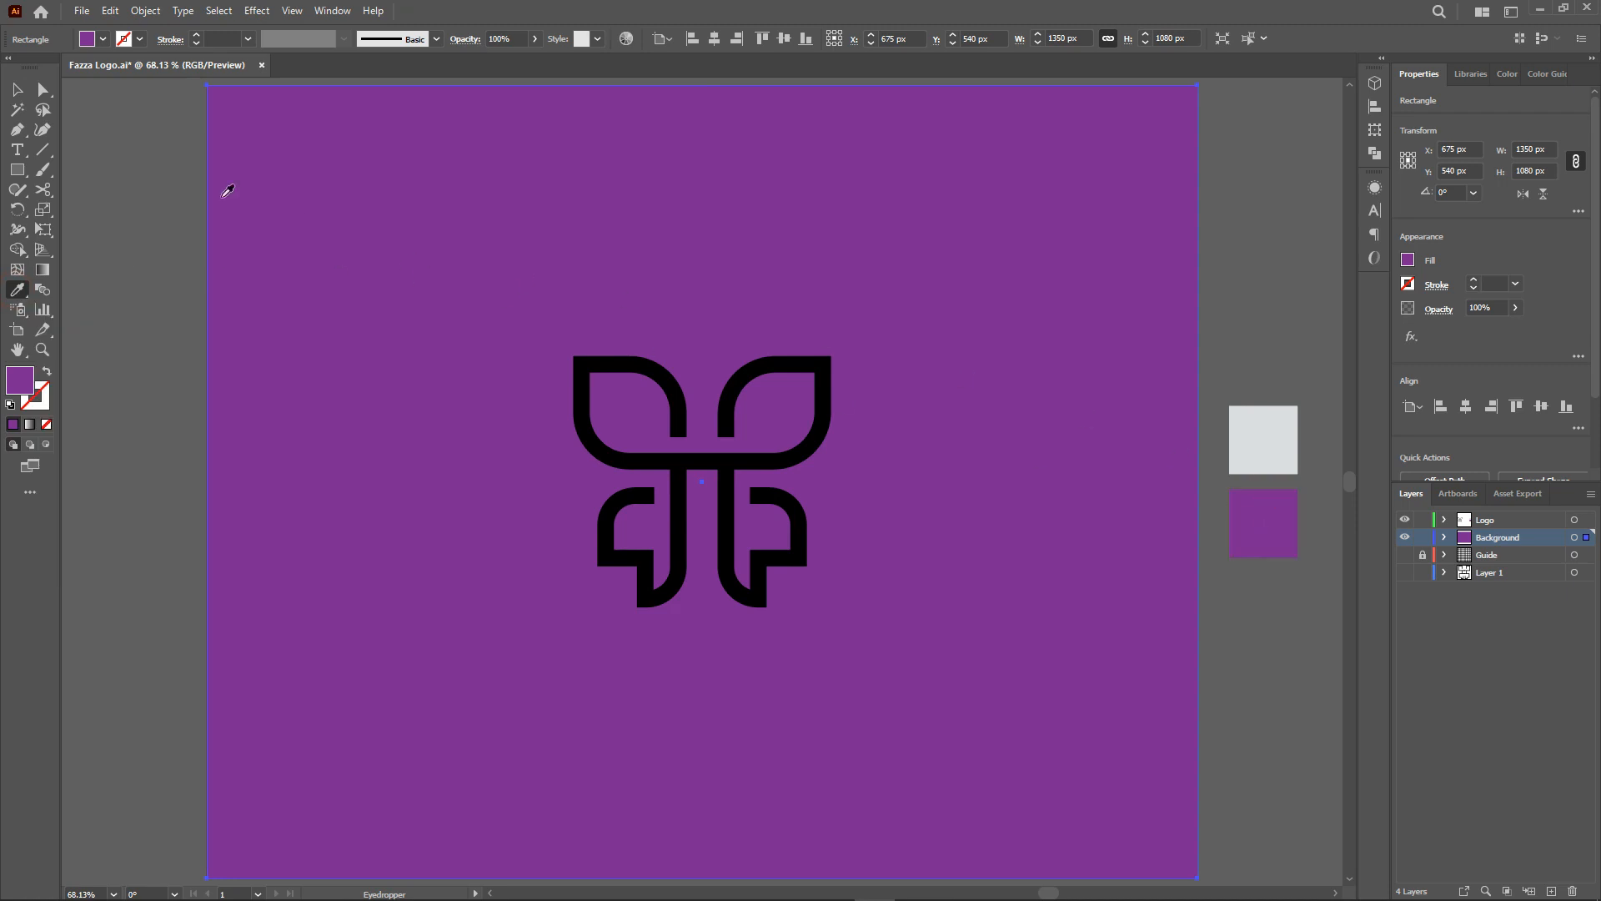
Select the butterfly logo group and expand its strokes into filled shapes.
{"action": "left_click", "coordinate": [17, 89]}
{"action": "left_click", "coordinate": [655, 377]}
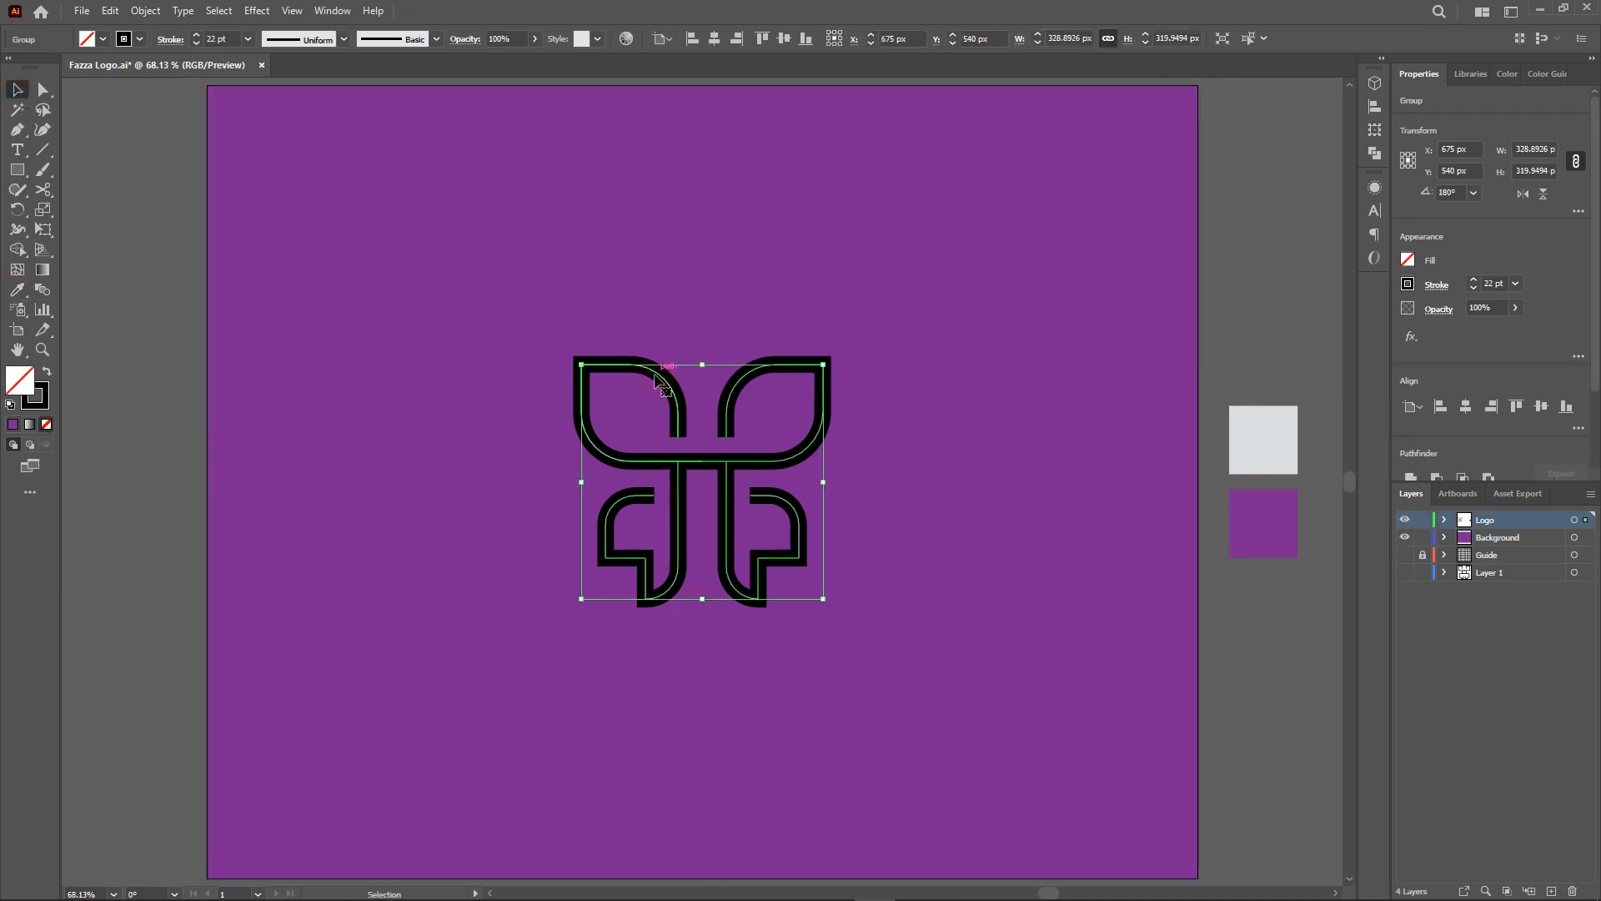
{"action": "left_click", "coordinate": [146, 11]}
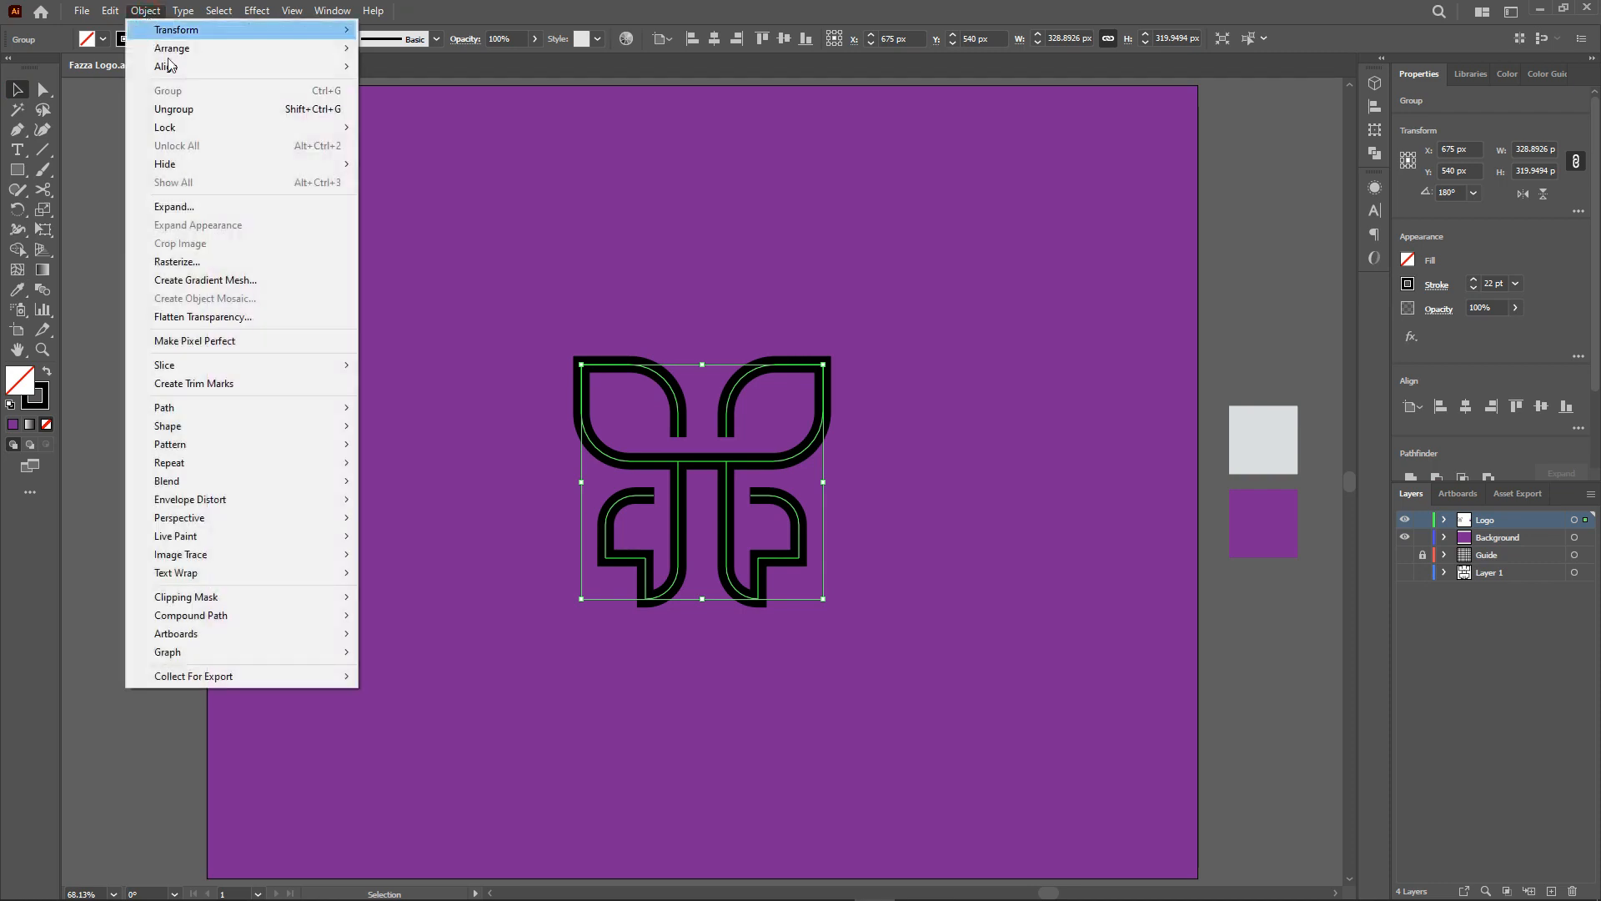
{"action": "left_click", "coordinate": [222, 209]}
{"action": "left_click", "coordinate": [760, 536]}
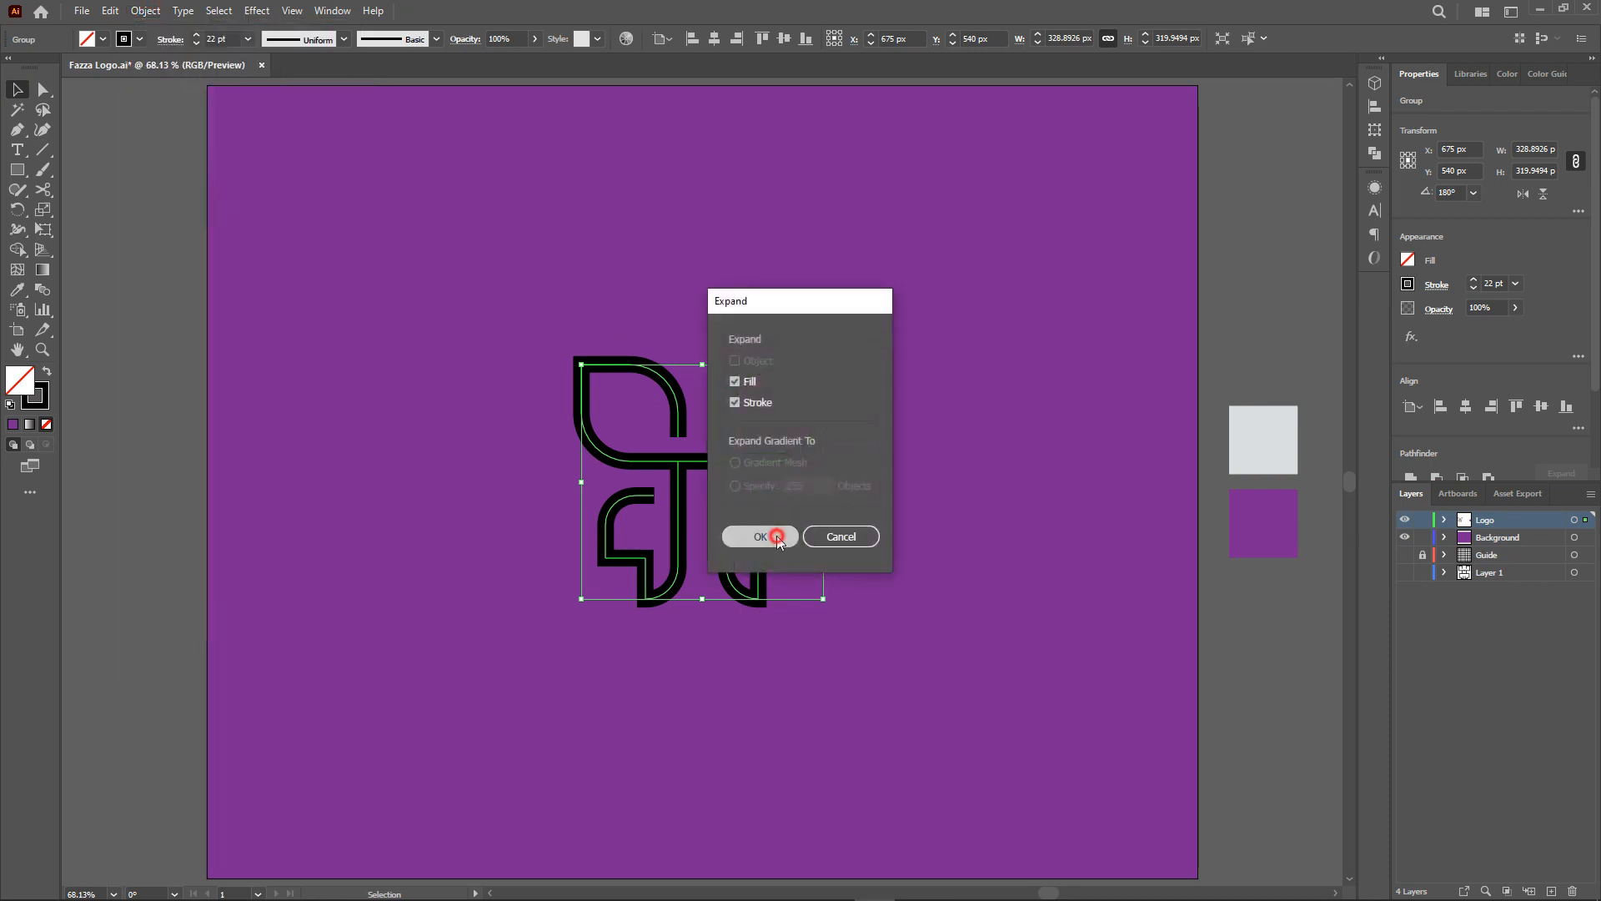
Merge the expanded butterfly shapes into one path with Pathfinder Unite.
{"action": "left_click", "coordinate": [1375, 154]}
{"action": "left_click", "coordinate": [1180, 121]}
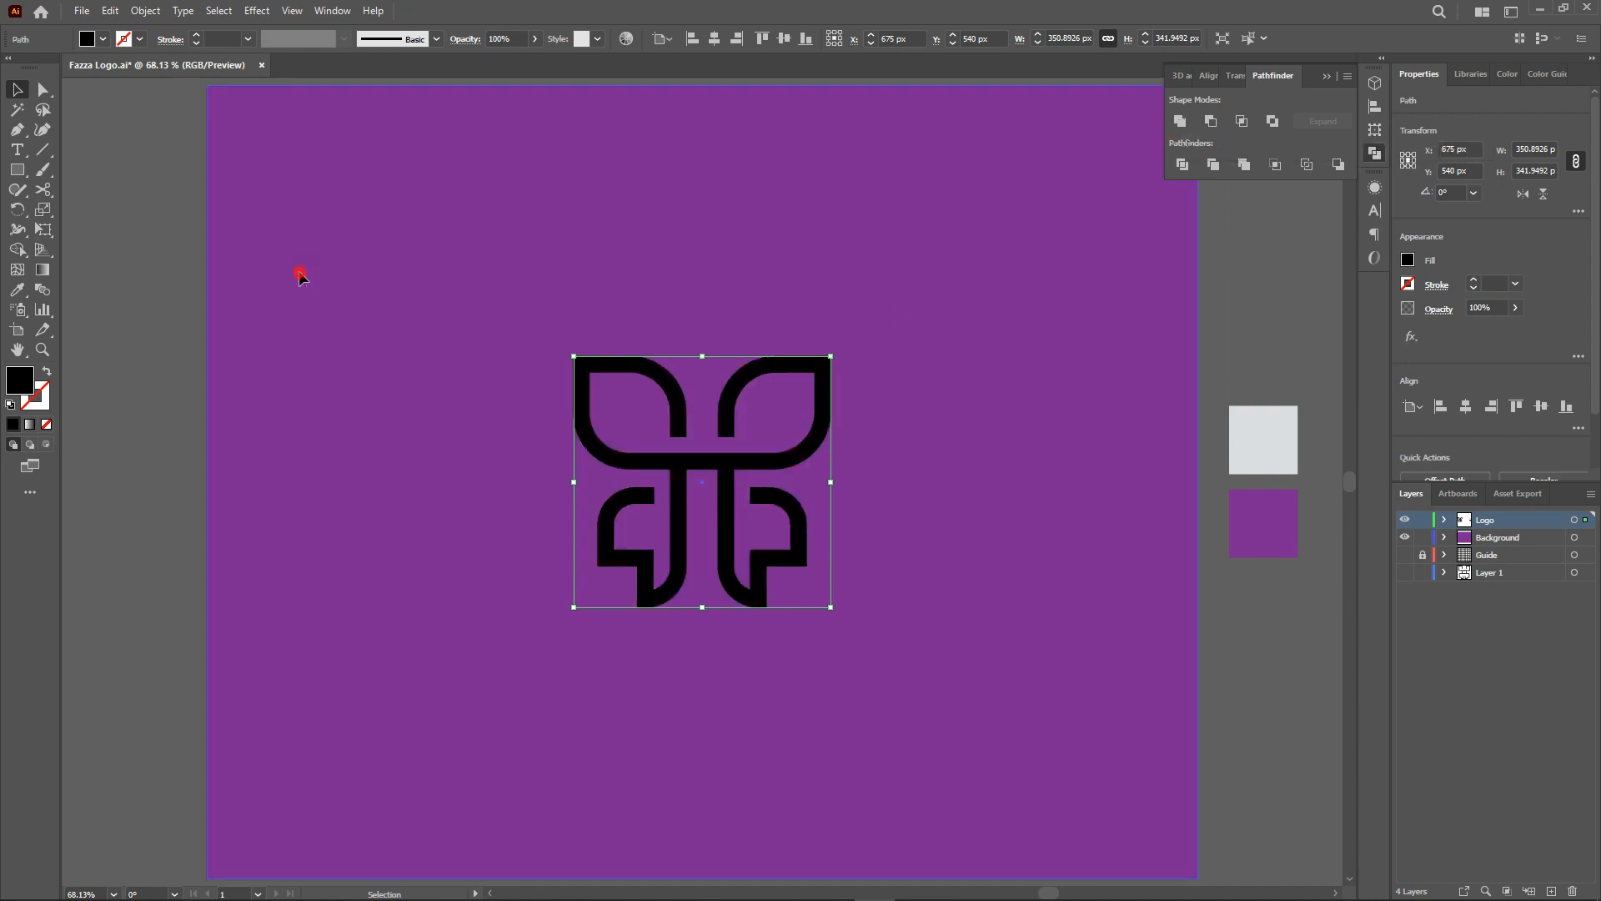
{"action": "left_click", "coordinate": [300, 270]}
{"action": "left_click", "coordinate": [718, 470]}
Fill the butterfly logo with the grey swatch using the Eyedropper, then deselect it.
{"action": "left_click", "coordinate": [16, 292]}
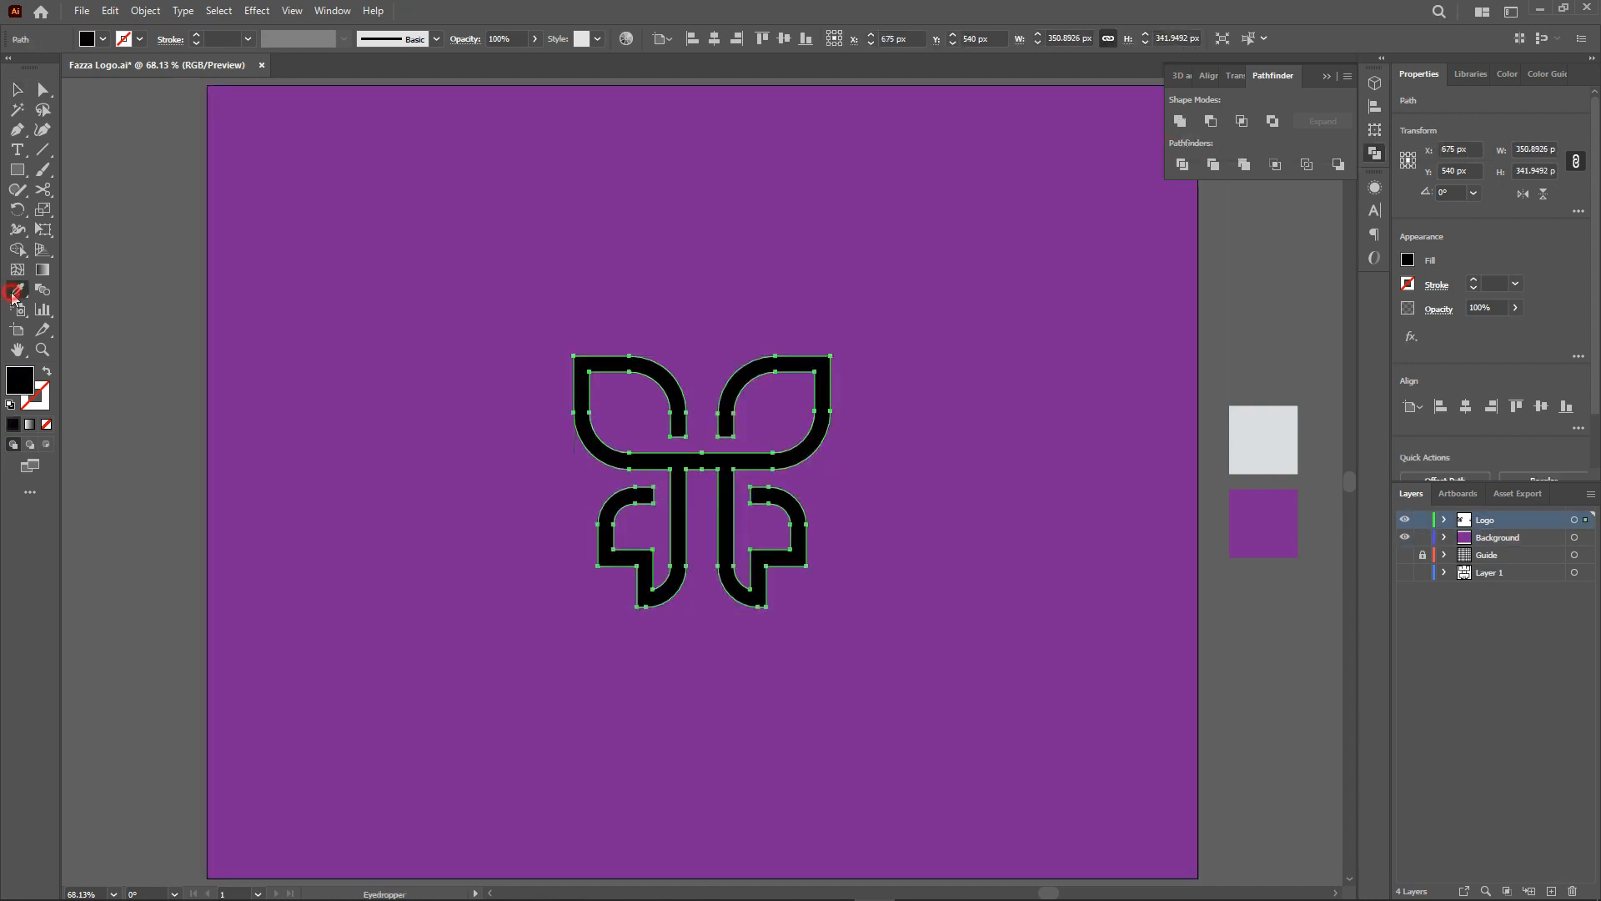
{"action": "left_click", "coordinate": [1261, 449]}
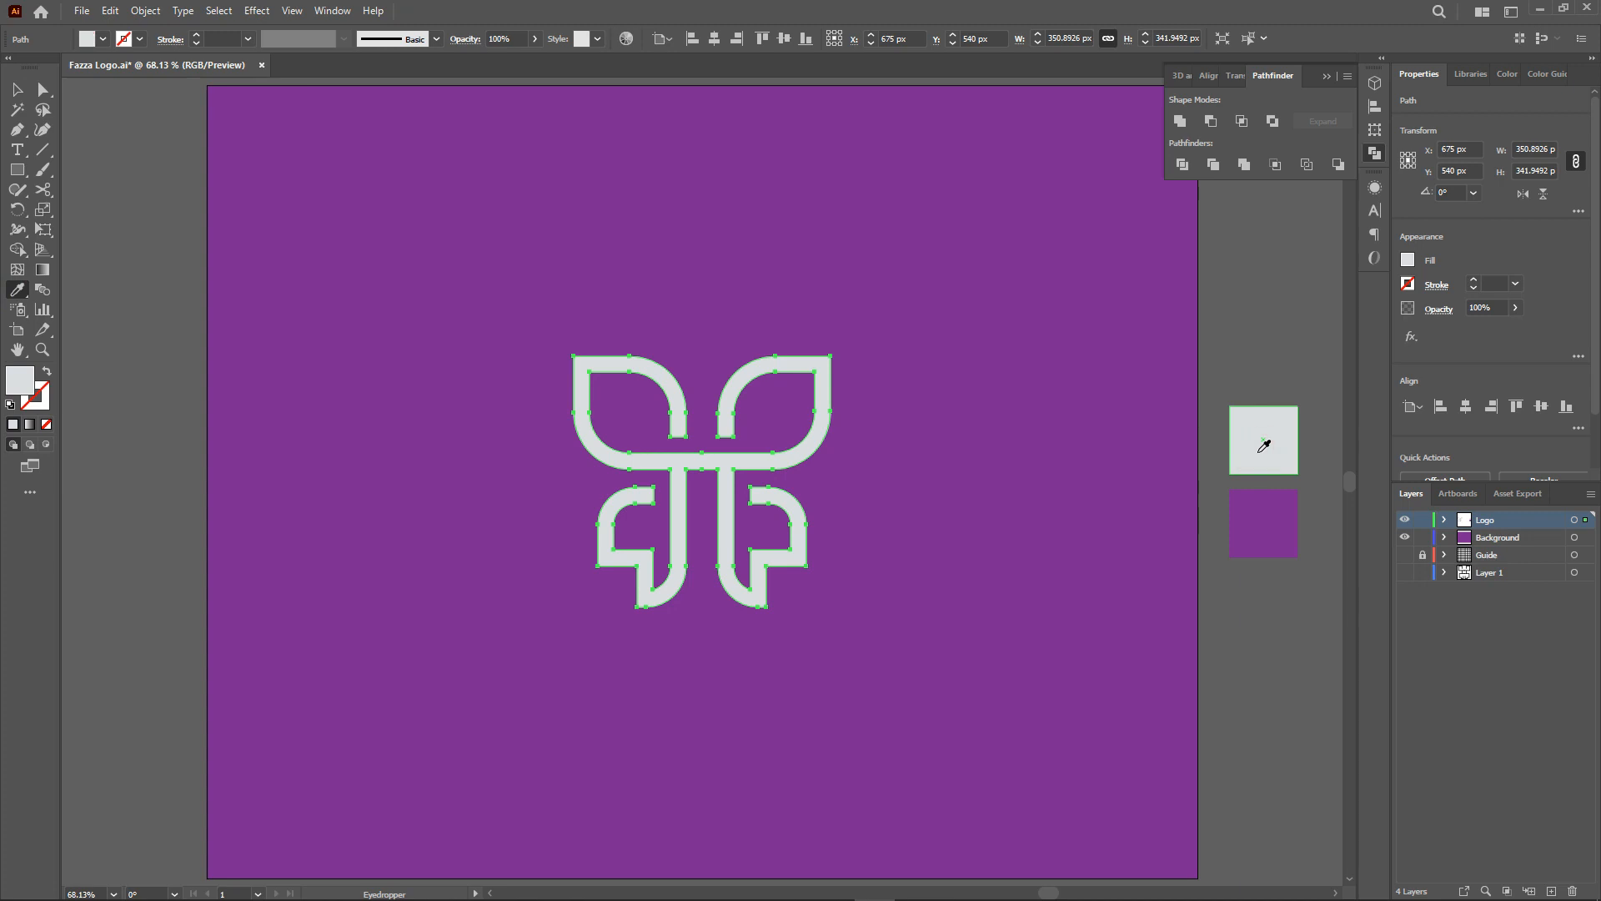
{"action": "left_click", "coordinate": [17, 89]}
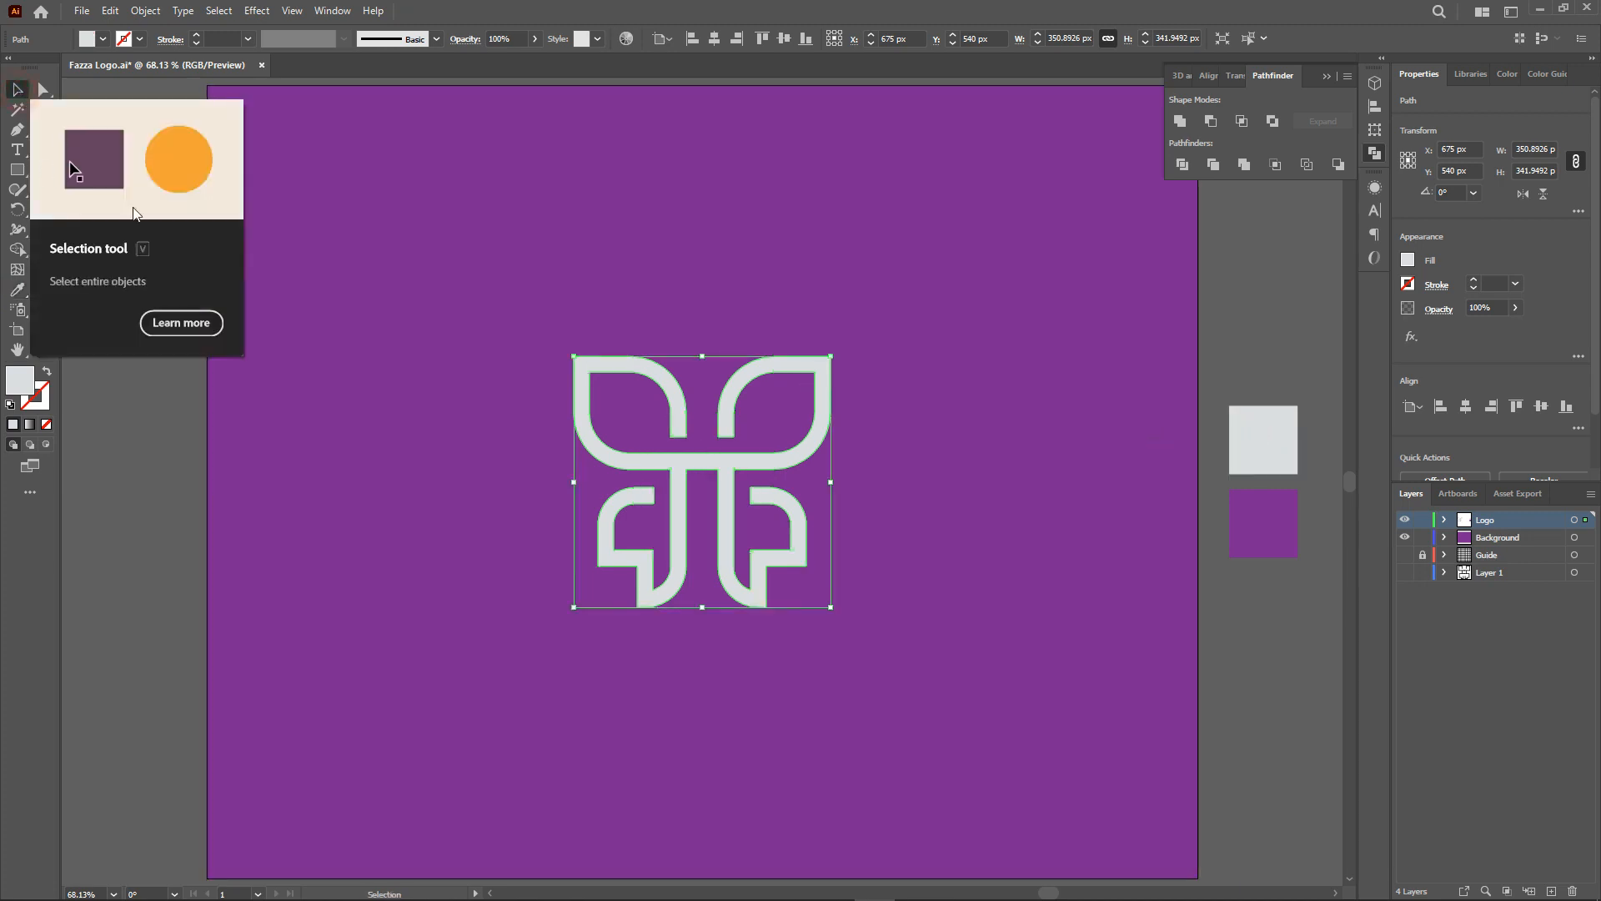
{"action": "left_click", "coordinate": [460, 518]}
{"action": "left_click", "coordinate": [134, 606]}
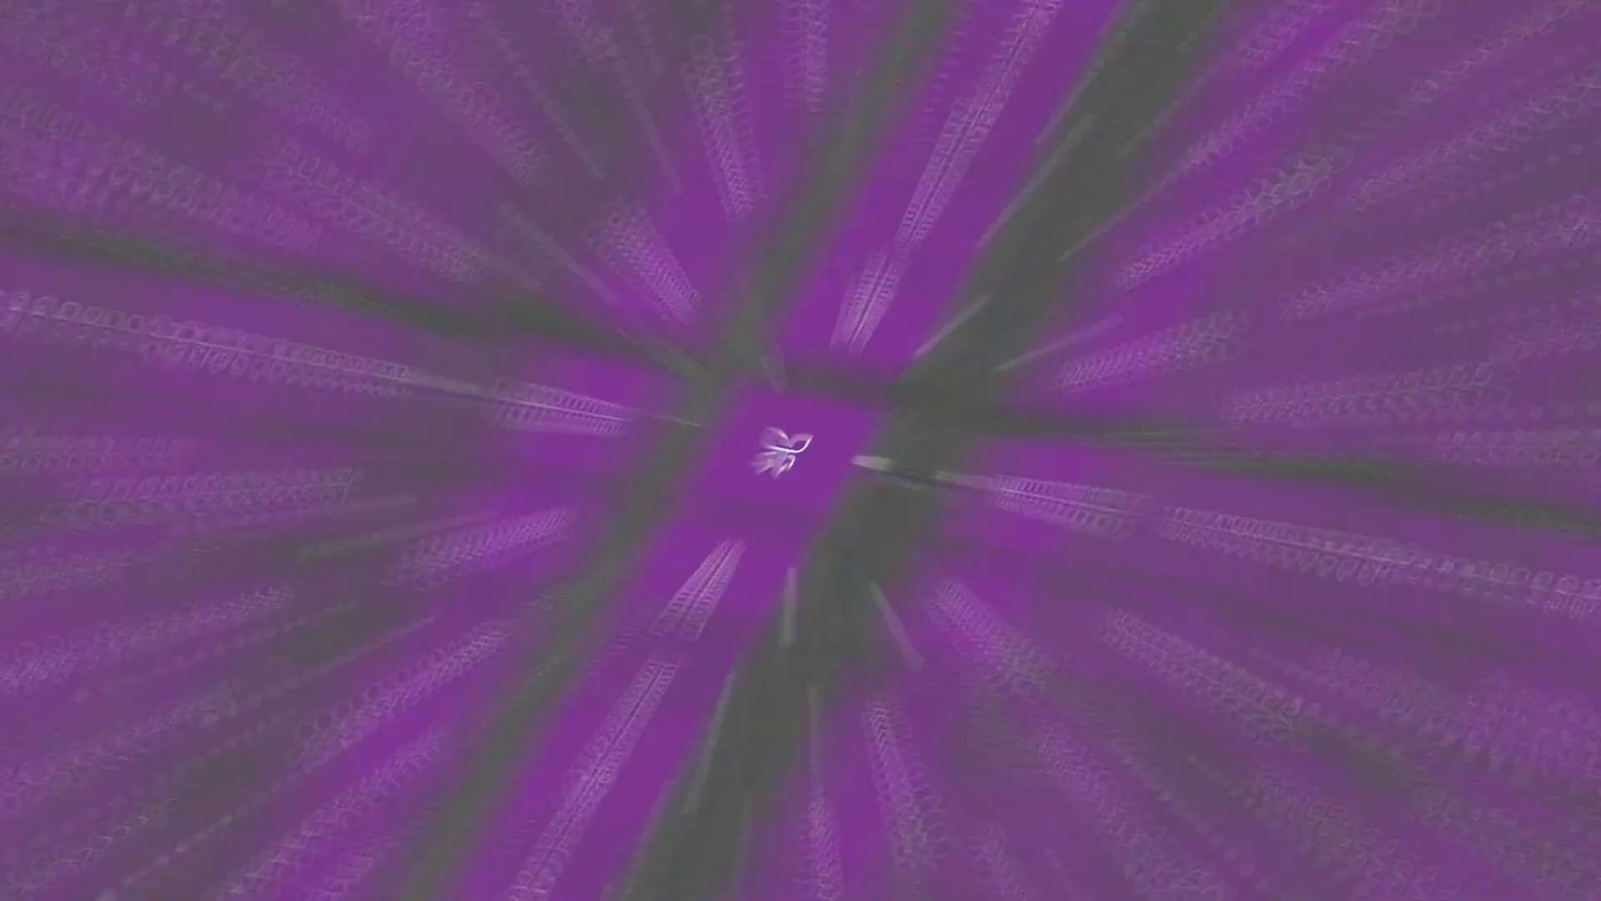